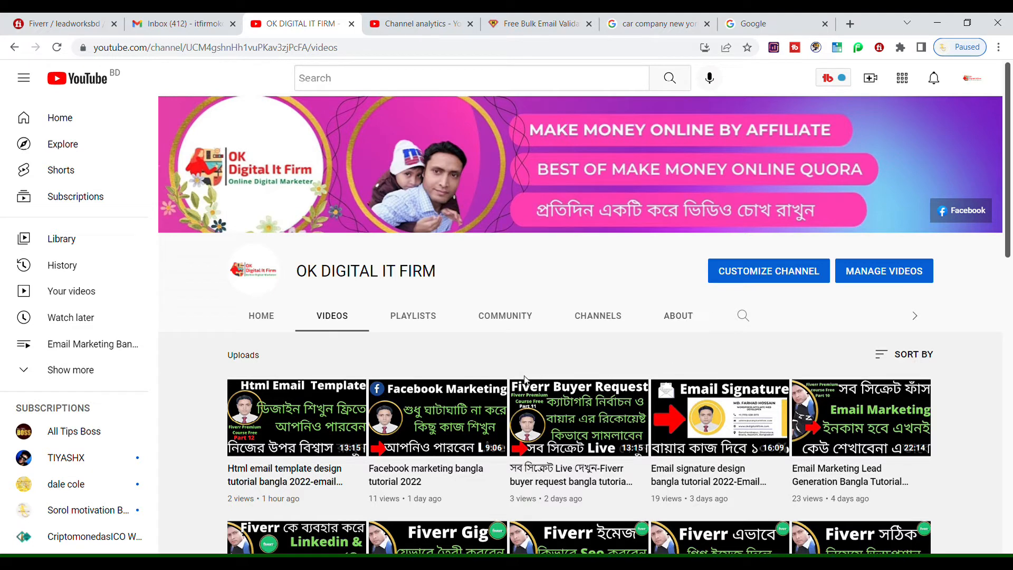
Switch to the Google results for "car company new york" and highlight the search query
mouse_move(1008, 169)
left_mouse_down()
mouse_move(1010, 411)
mouse_move(1011, 161)
left_mouse_up()
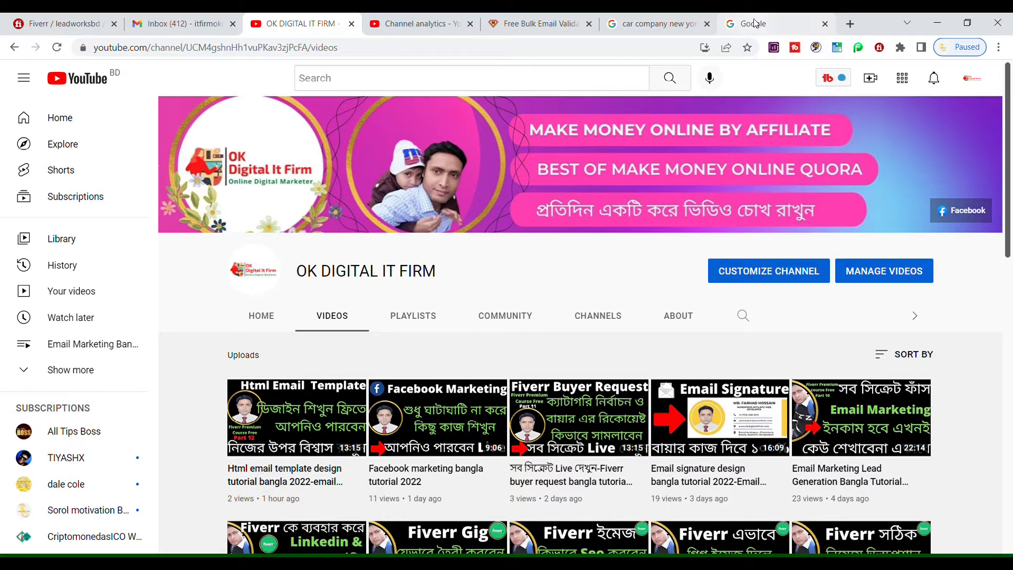
left_click(673, 27)
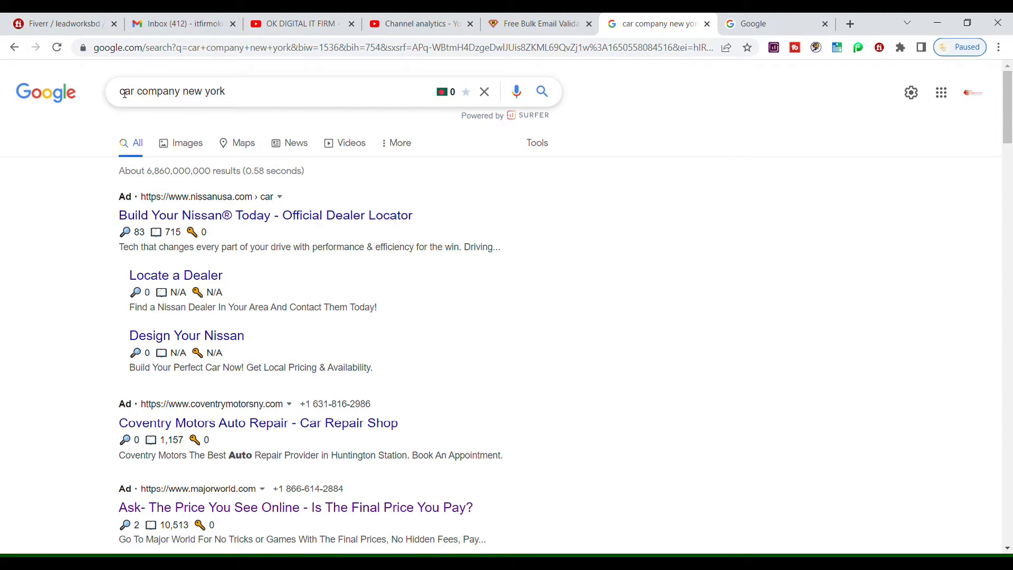
left_click_drag(125, 93, 157, 93)
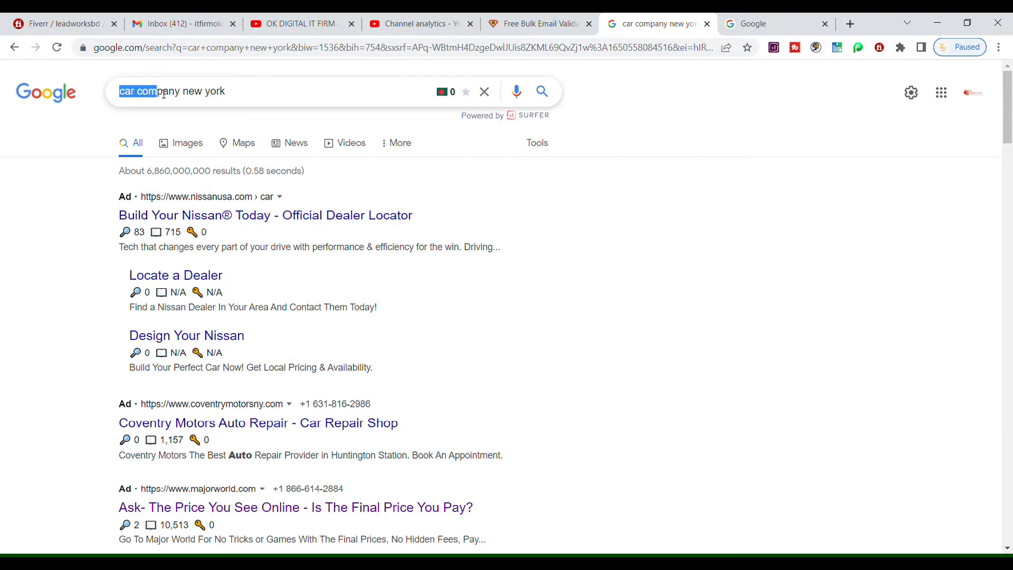
left_click(124, 97)
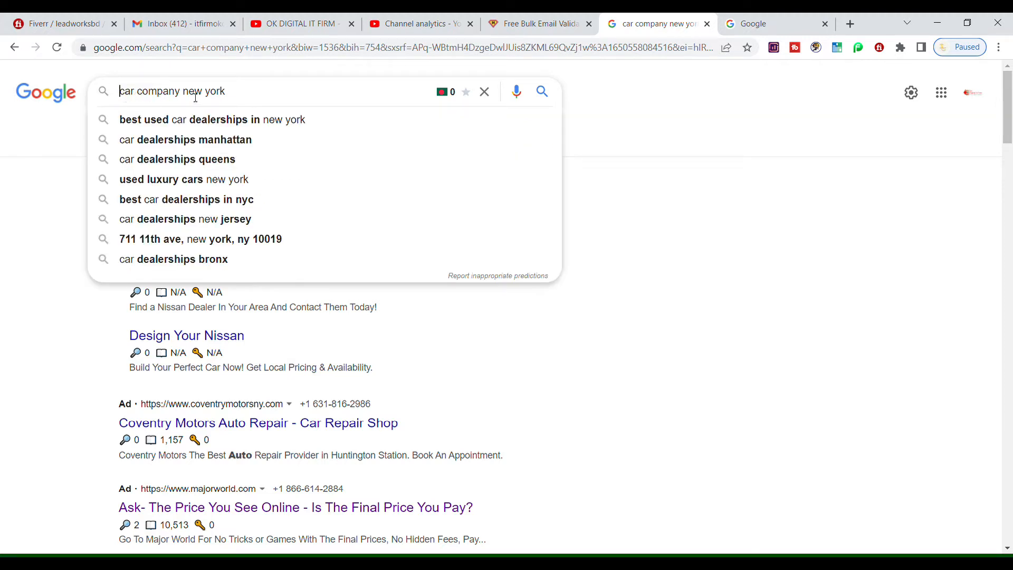
left_click_drag(183, 92, 228, 93)
left_click(129, 97)
left_click_drag(130, 97, 233, 94)
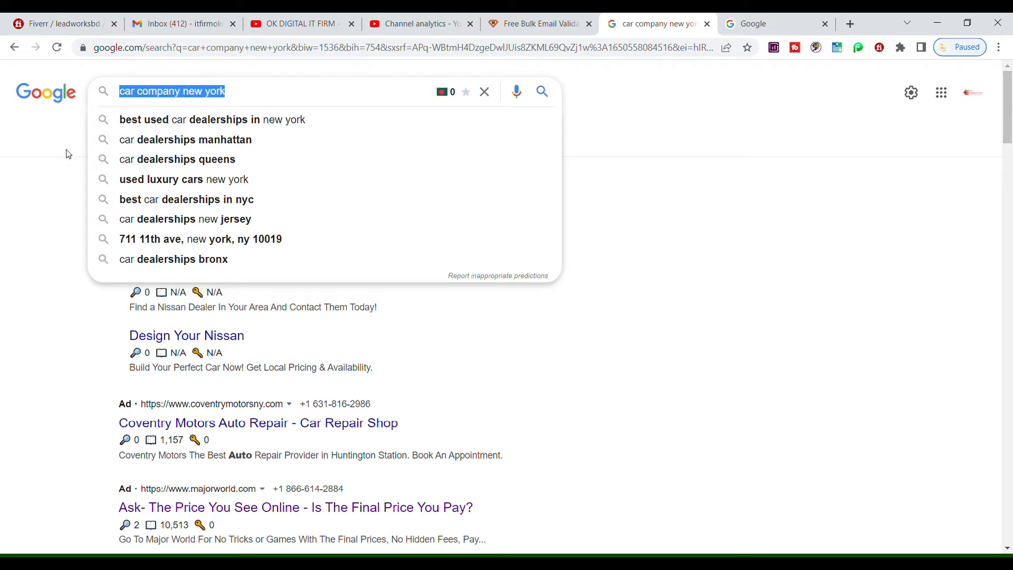
left_click(69, 174)
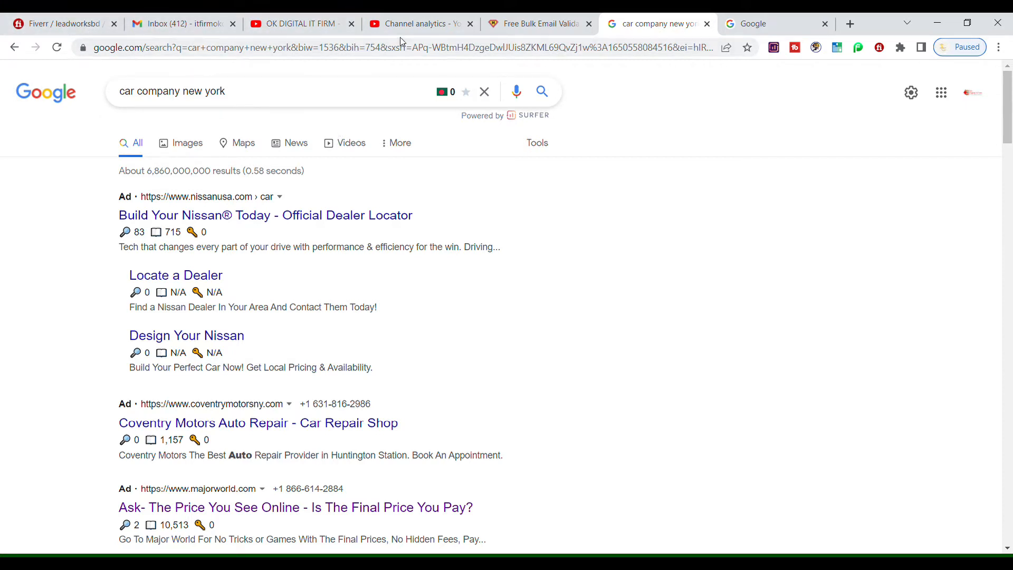
left_click(333, 25)
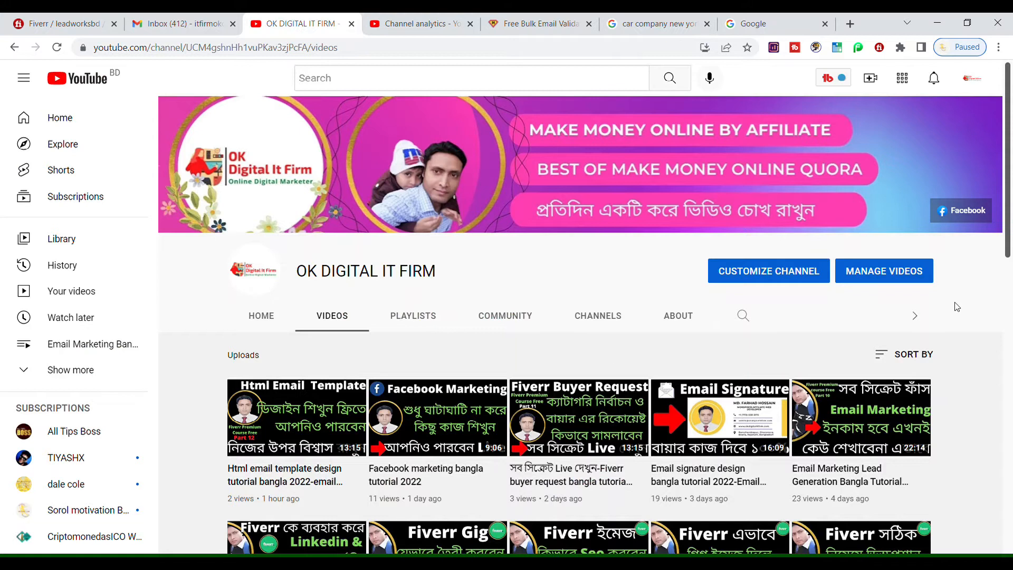
scroll(440, 245, "down", 2)
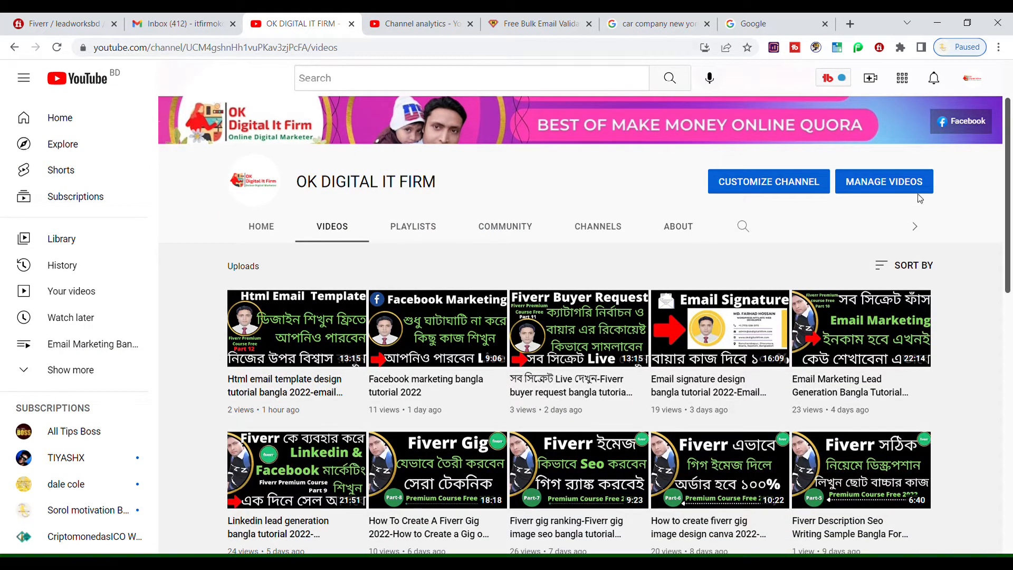
scroll(1002, 204, "up", 2)
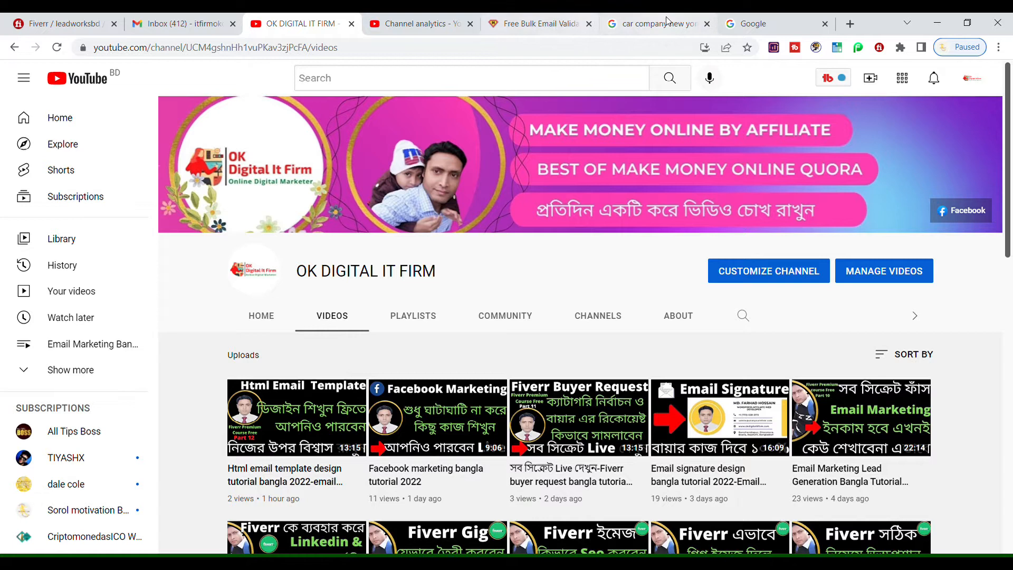
Return to the "car company new york" results and open the local listing for Car Leasing Companies NYC
left_click(649, 25)
left_click(248, 97)
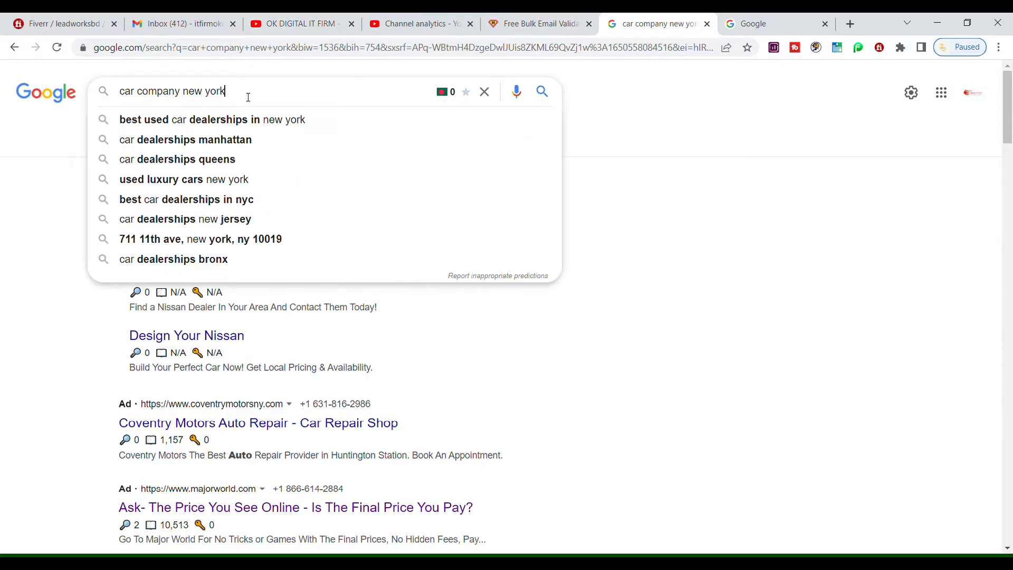
scroll(1009, 128, "down", 5)
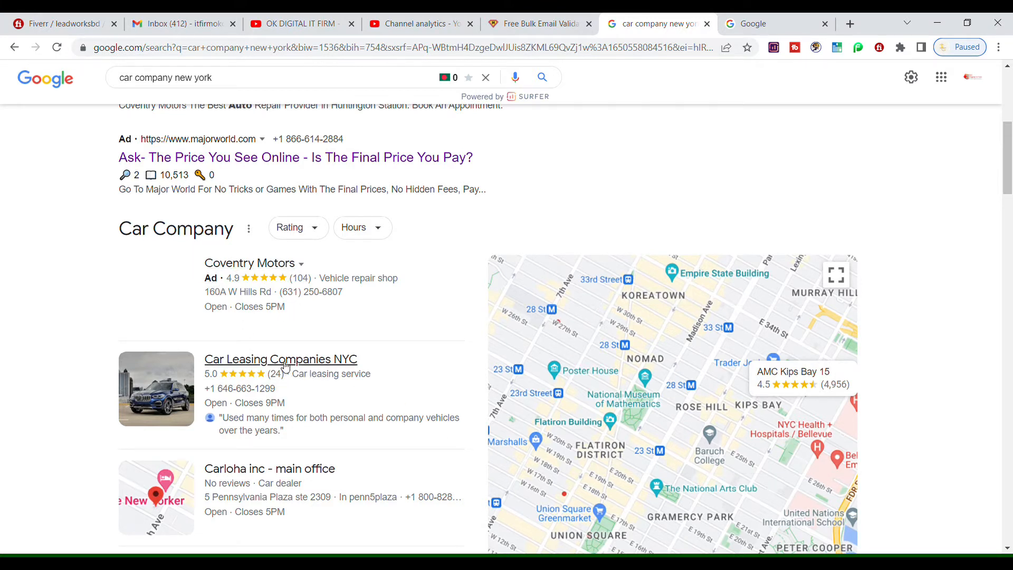
left_click(318, 372)
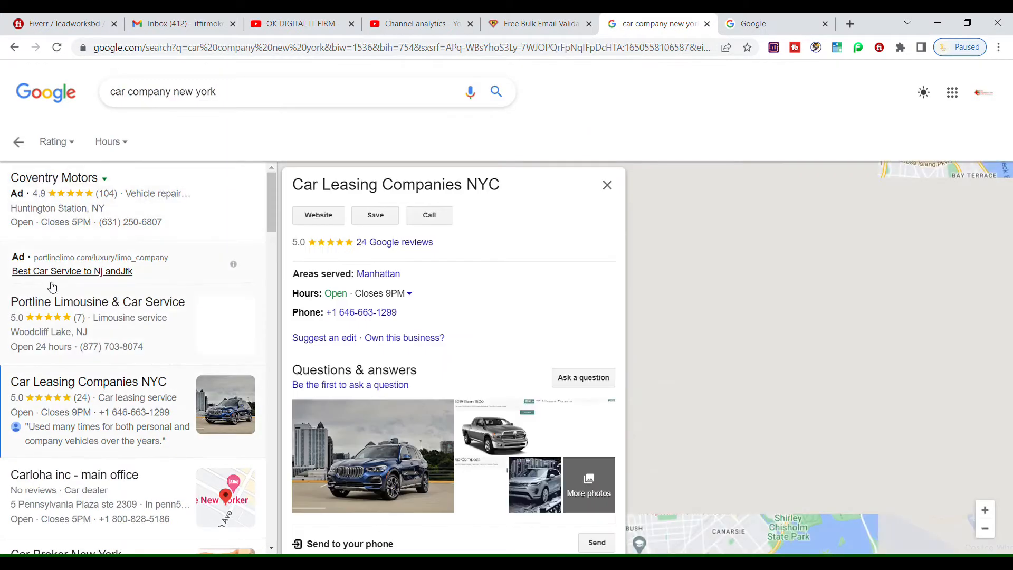
Browse the list of local car businesses and open the details of Portline Limousine & Car Service
left_click_drag(274, 219, 252, 530)
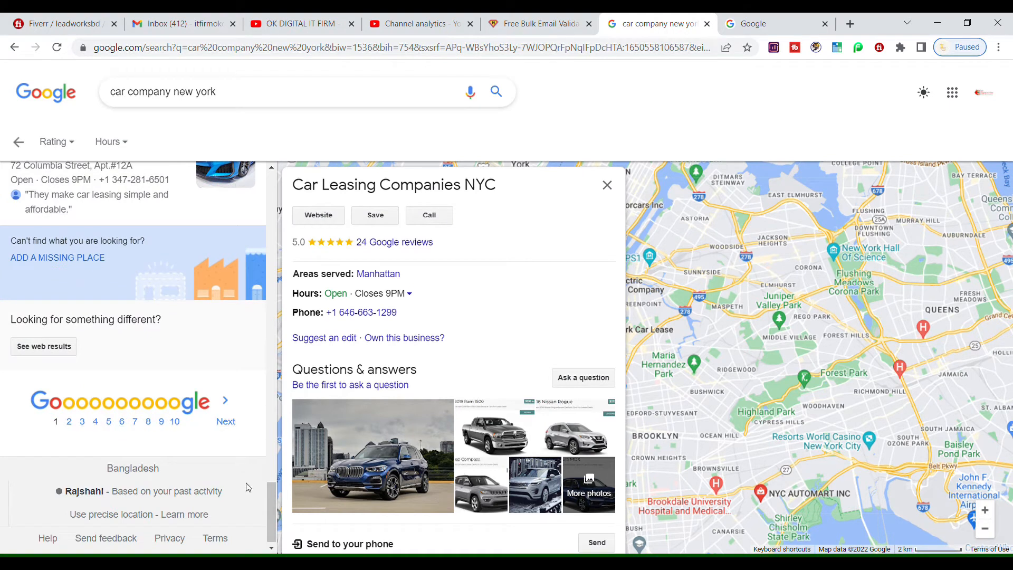
left_click_drag(269, 506, 264, 231)
left_click_drag(263, 232, 268, 182)
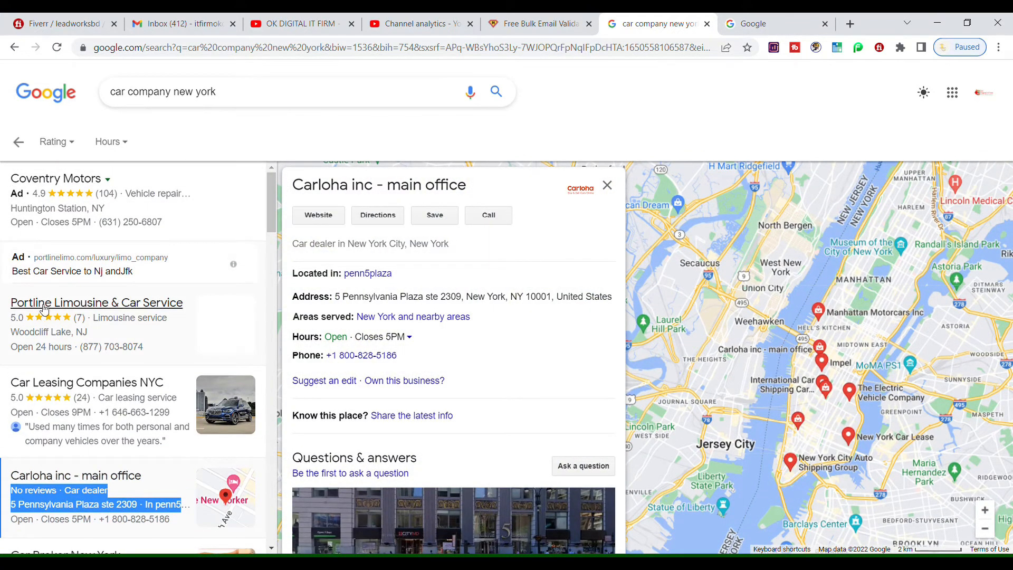
left_click(113, 307)
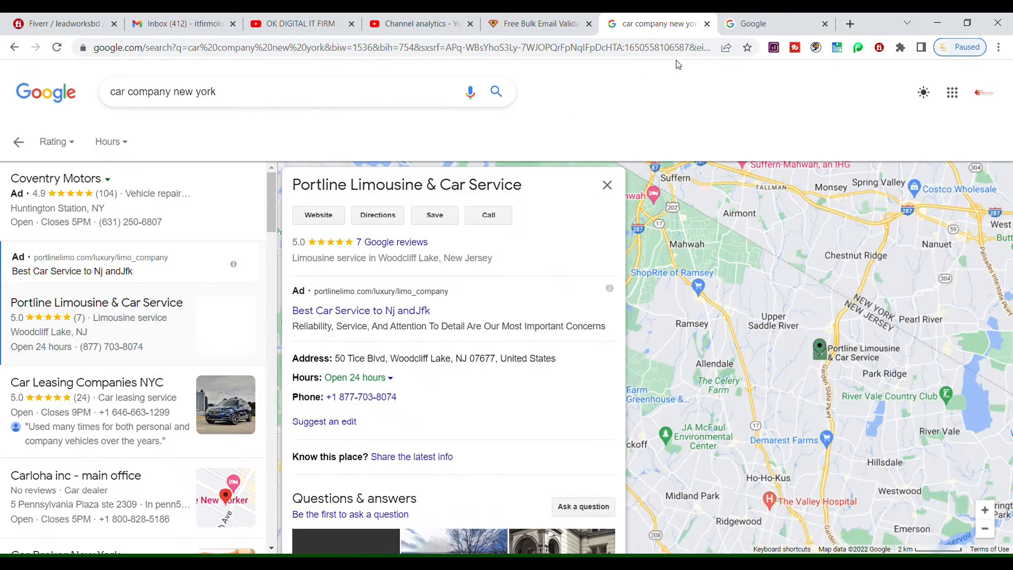
Go to Google Sheets from the open Google home page and create a blank spreadsheet
left_click(806, 26)
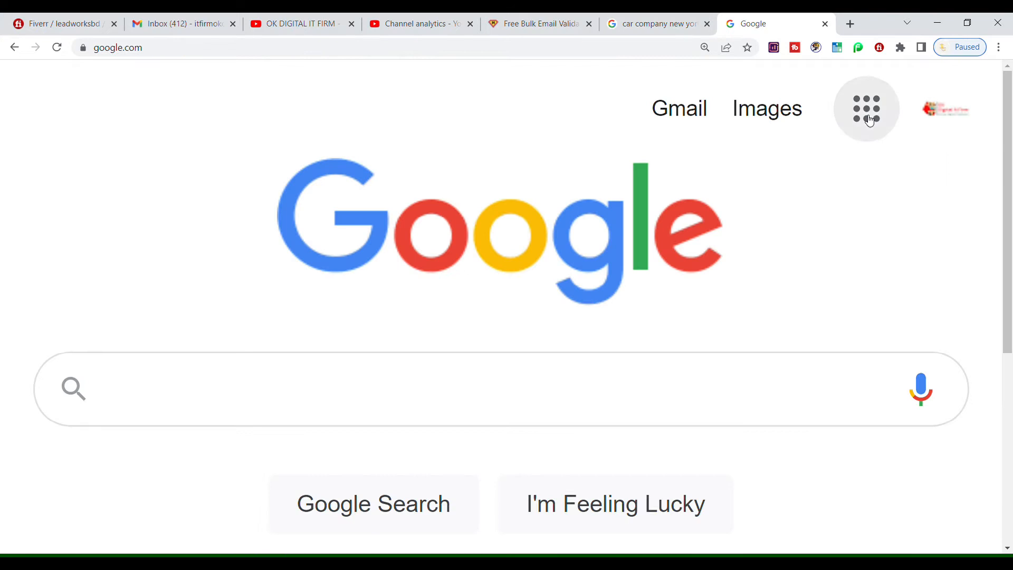
left_click(869, 121)
scroll(903, 338, "down", 5)
left_click_drag(963, 309, 950, 384)
left_click(872, 255)
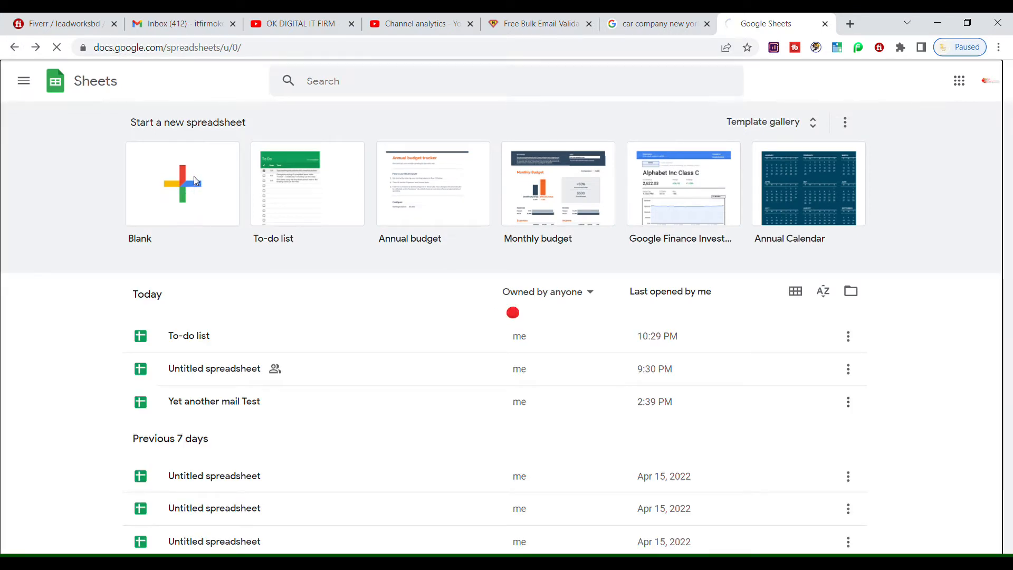
left_click(197, 183)
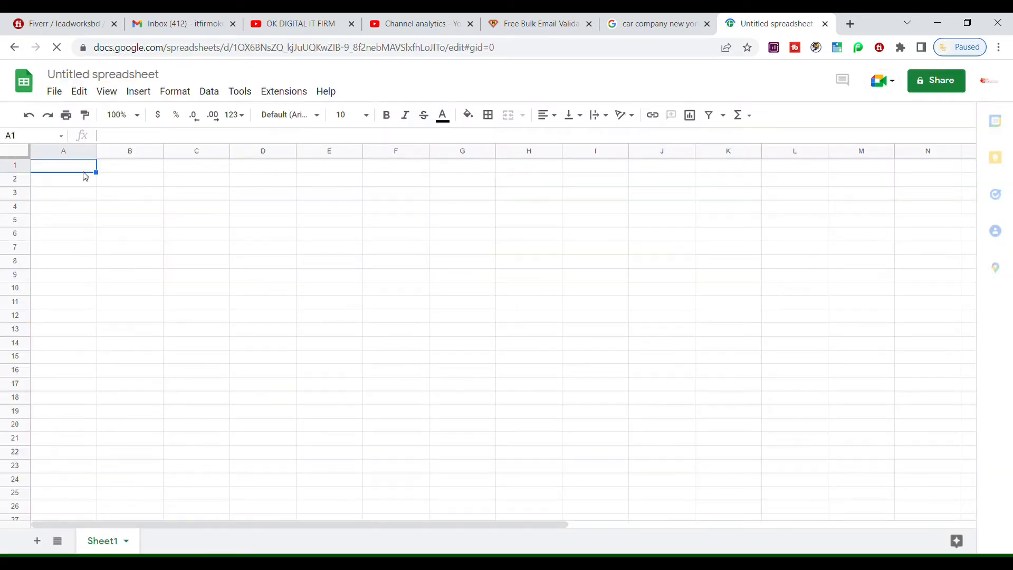
Enter the column headers Company, Web Address, Phone and Office Address in cells A1 to D1
type("Company")
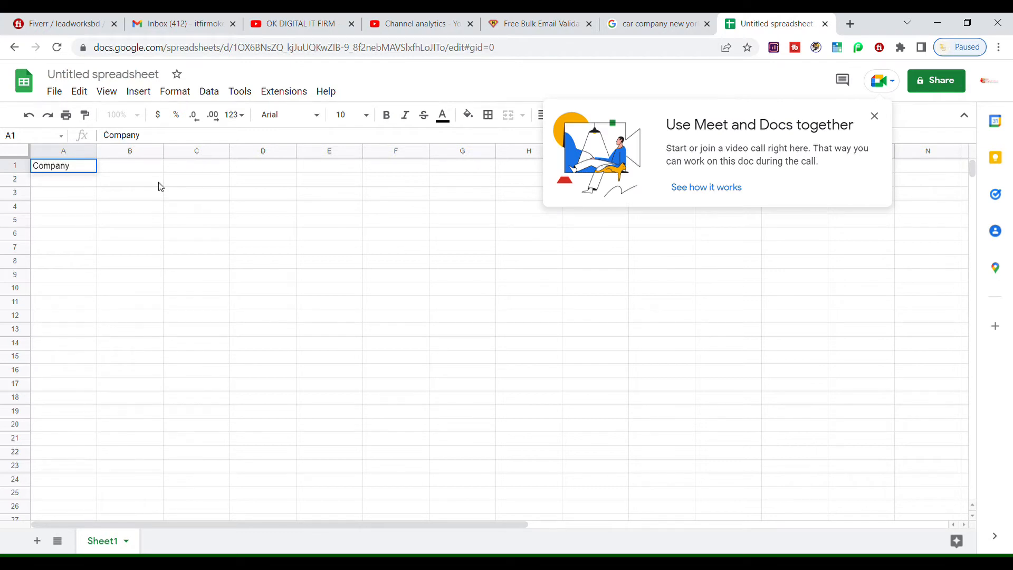
key("Tab")
type("Web")
key("BackSpace")
key("BackSpace")
type("ddress")
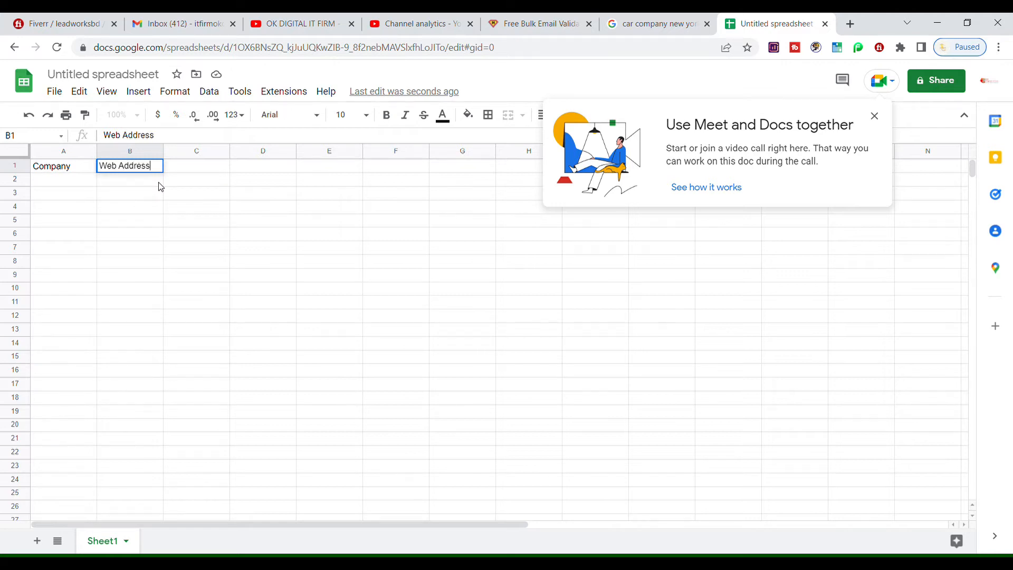
key("Tab")
type("Phone")
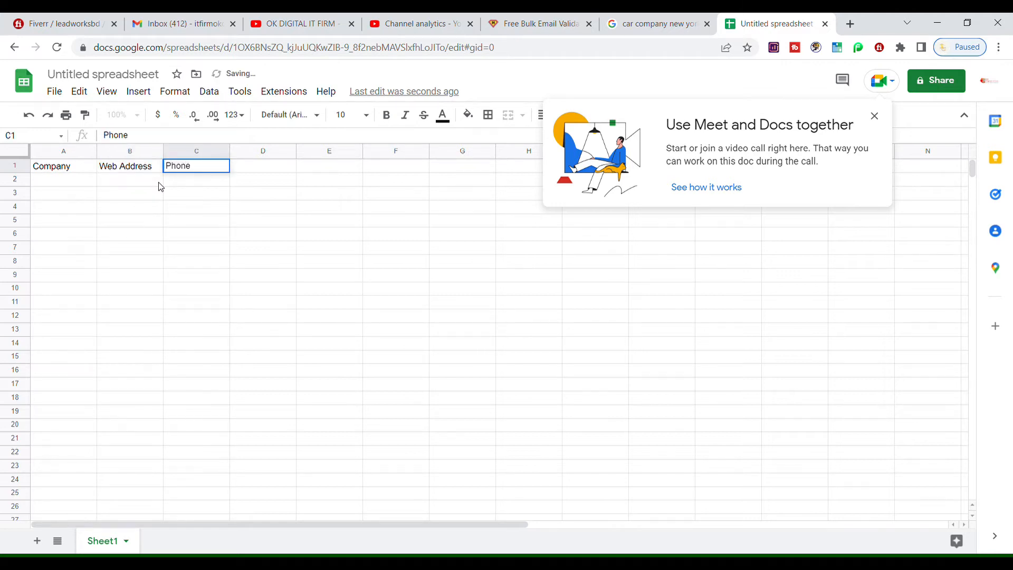
key("Tab")
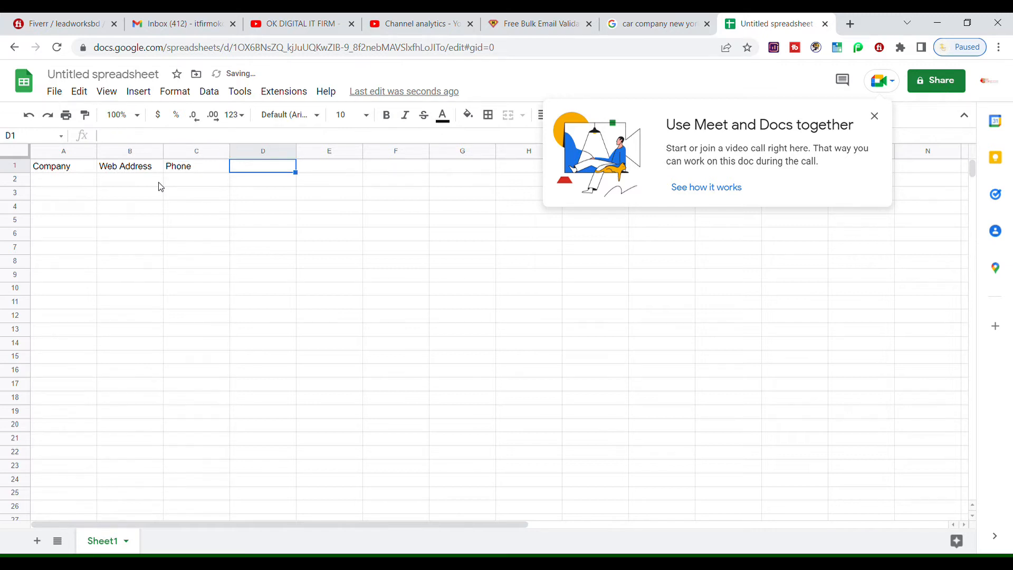
type("Addres")
type("s")
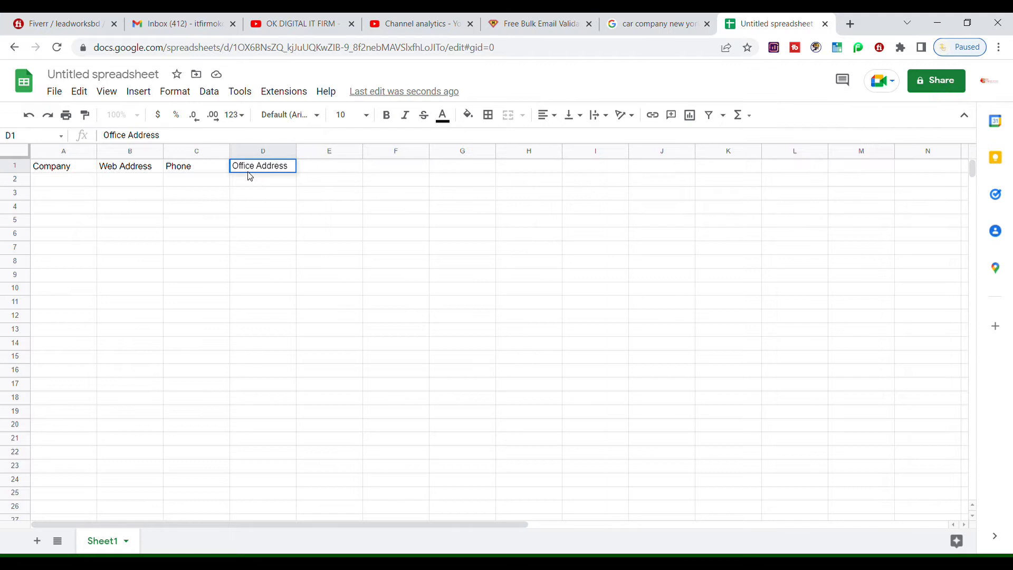
left_click(250, 178)
Center the header text in cells A1:D1 horizontally
left_click(65, 171)
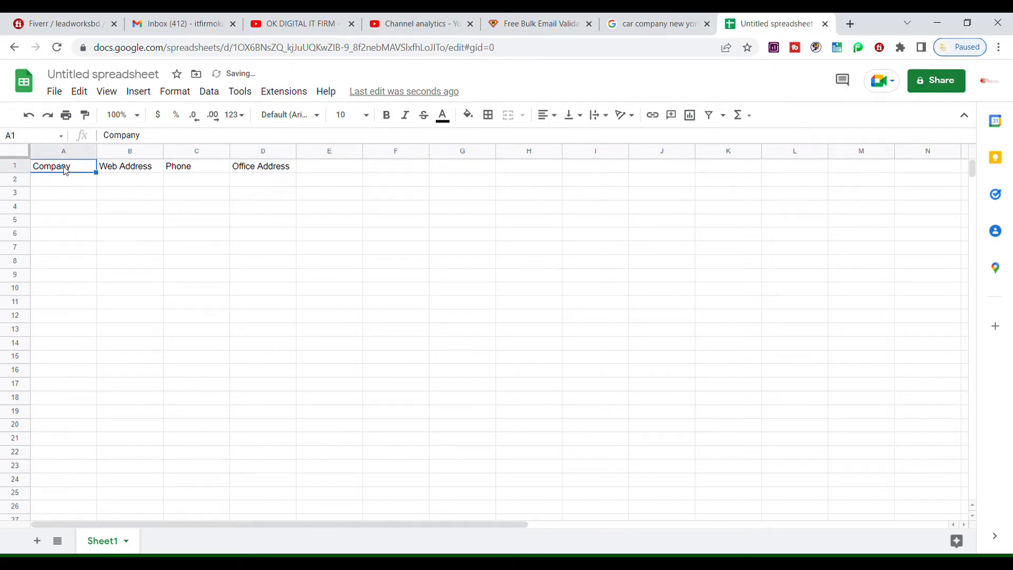
left_click(77, 196)
left_click_drag(74, 170, 289, 170)
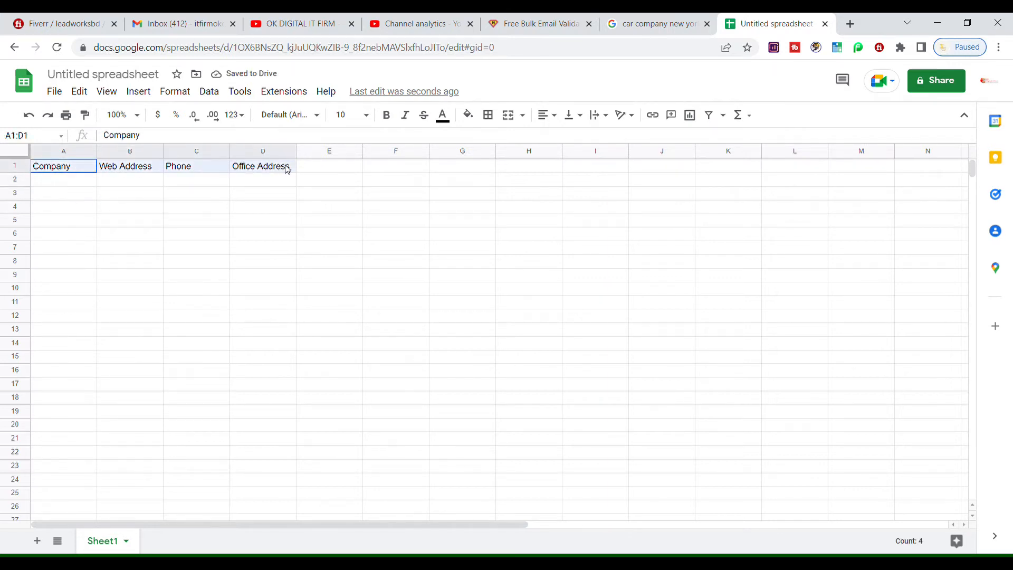
left_click(547, 115)
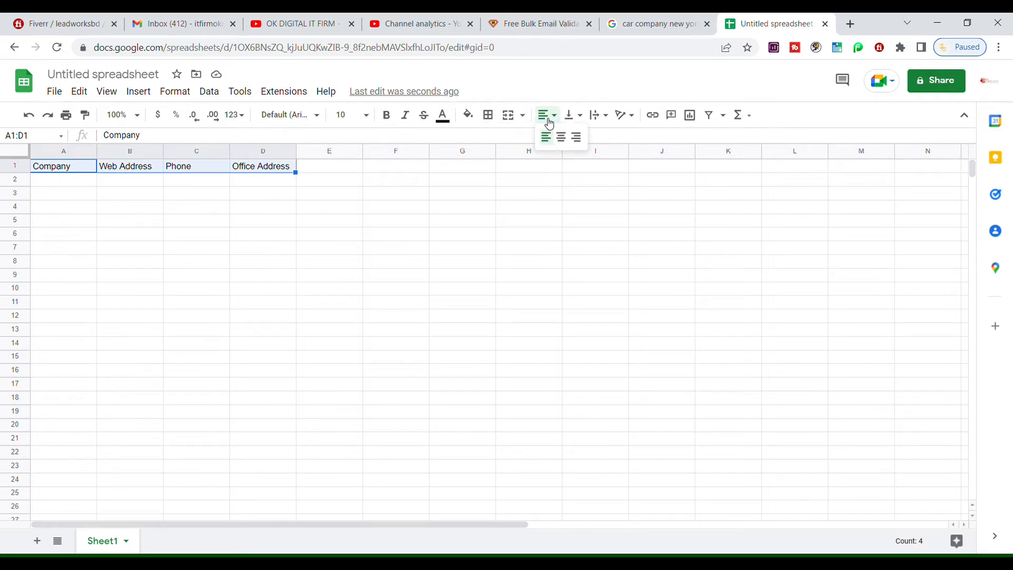
left_click(561, 136)
left_click(90, 193)
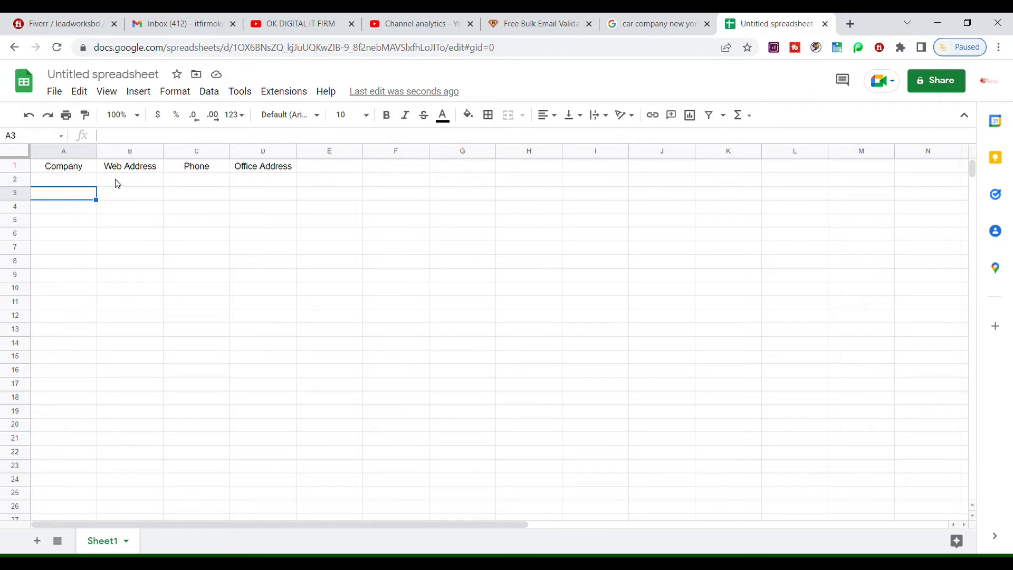
Apply all borders to the header cells A1:D1
left_click(79, 168)
left_click_drag(78, 169, 278, 169)
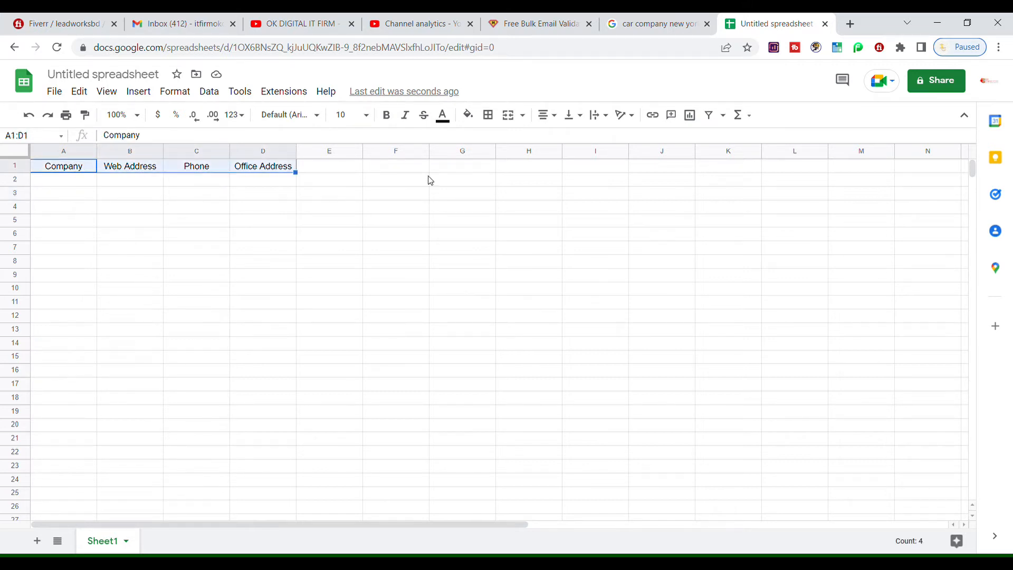
left_click(488, 115)
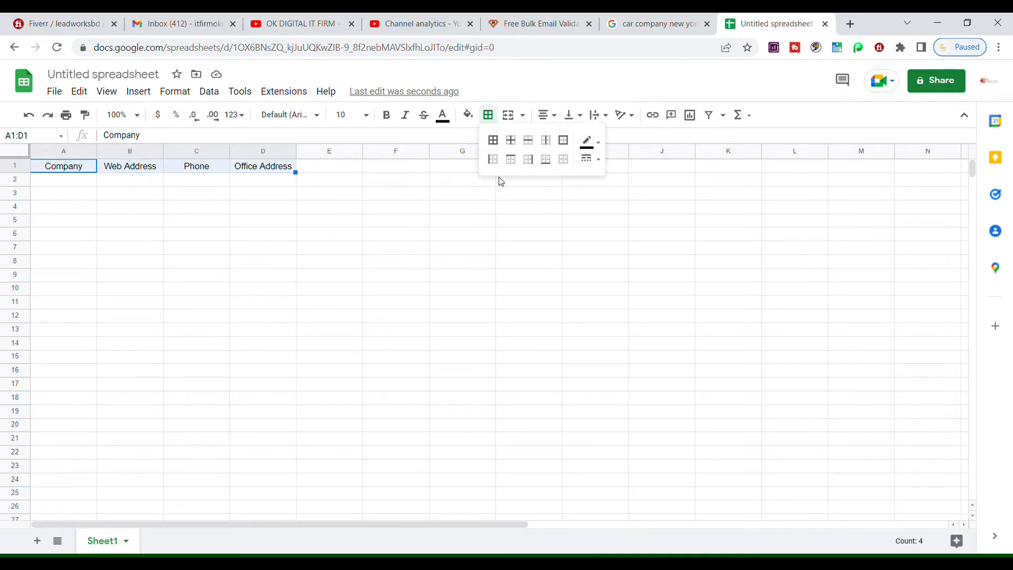
left_click(493, 139)
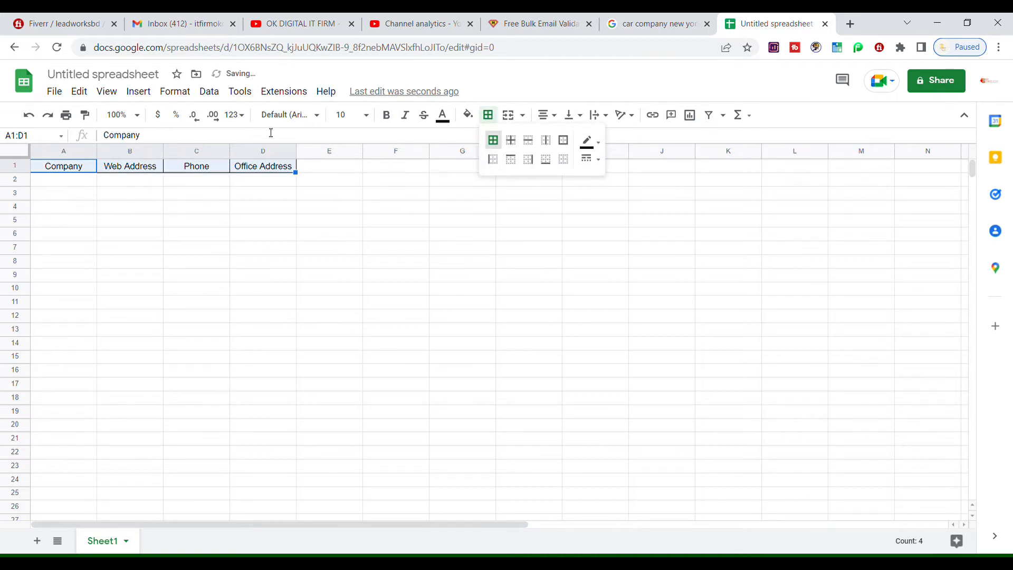
Fill the header cells A1:D1 with the standard amber-yellow color
left_click(441, 116)
left_click(467, 114)
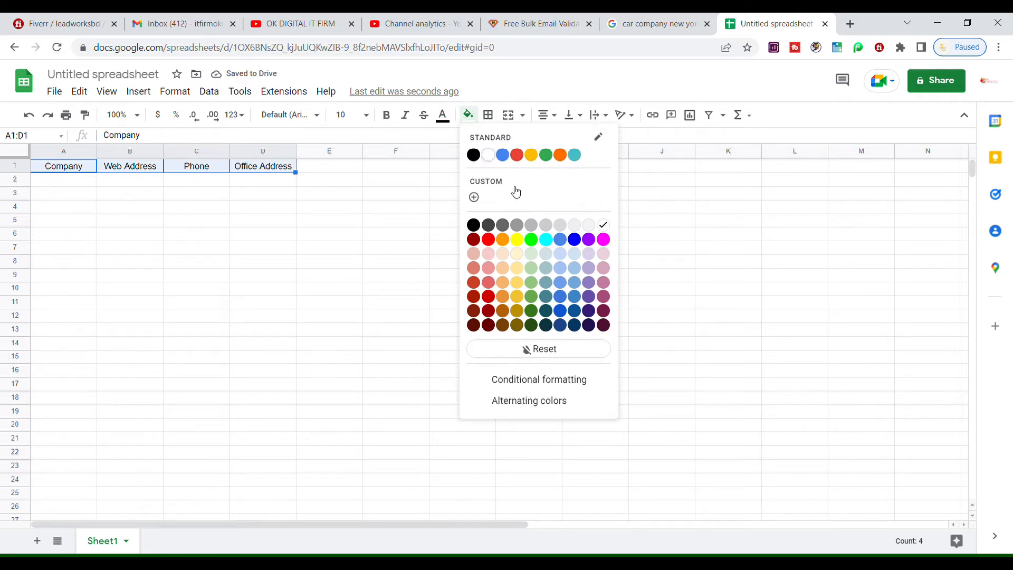
left_click(533, 157)
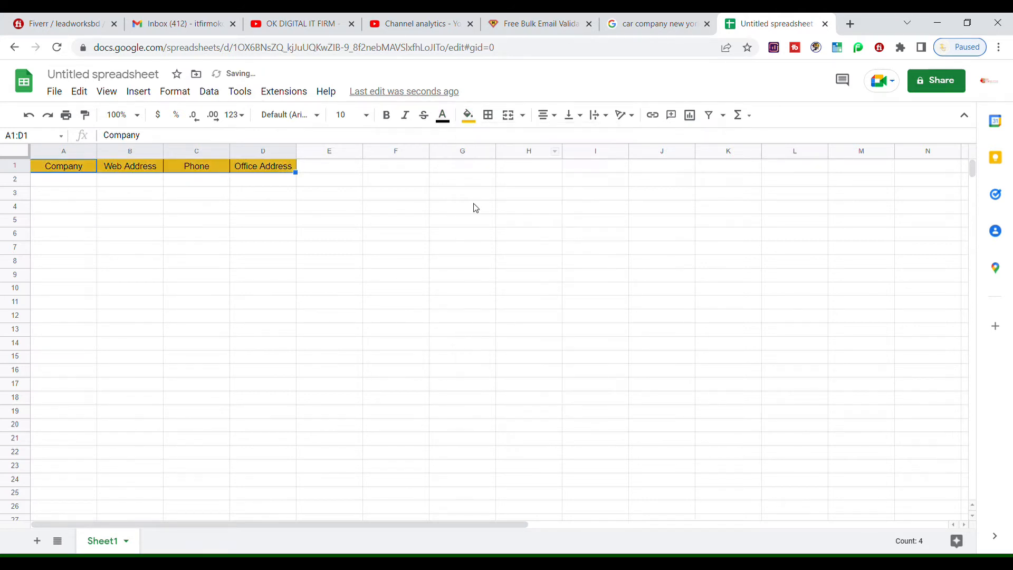
left_click(240, 212)
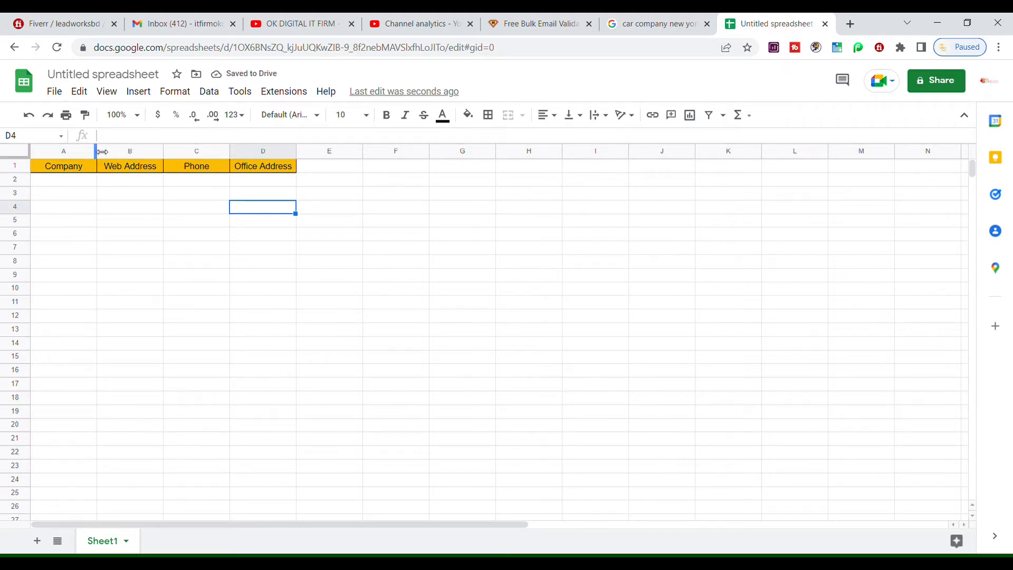
Widen columns A, B, C and D to give the headers and their entries more room
left_click_drag(111, 151, 141, 151)
left_click_drag(210, 153, 252, 154)
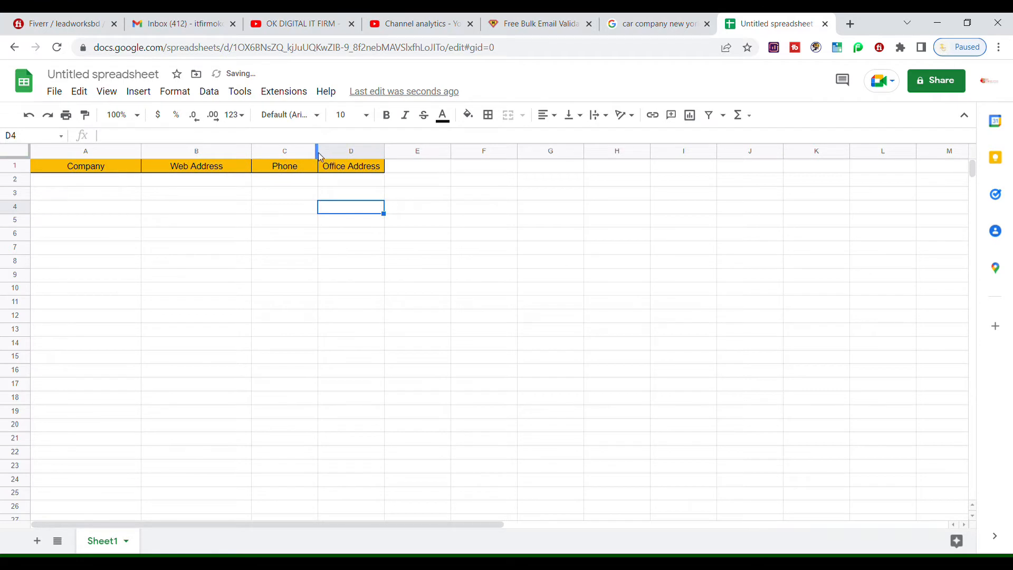
left_click_drag(321, 154, 355, 153)
left_click_drag(424, 154, 478, 154)
Set the font size of the header cells A1:D1 to 14
left_click(86, 168)
left_click_drag(87, 170, 398, 166)
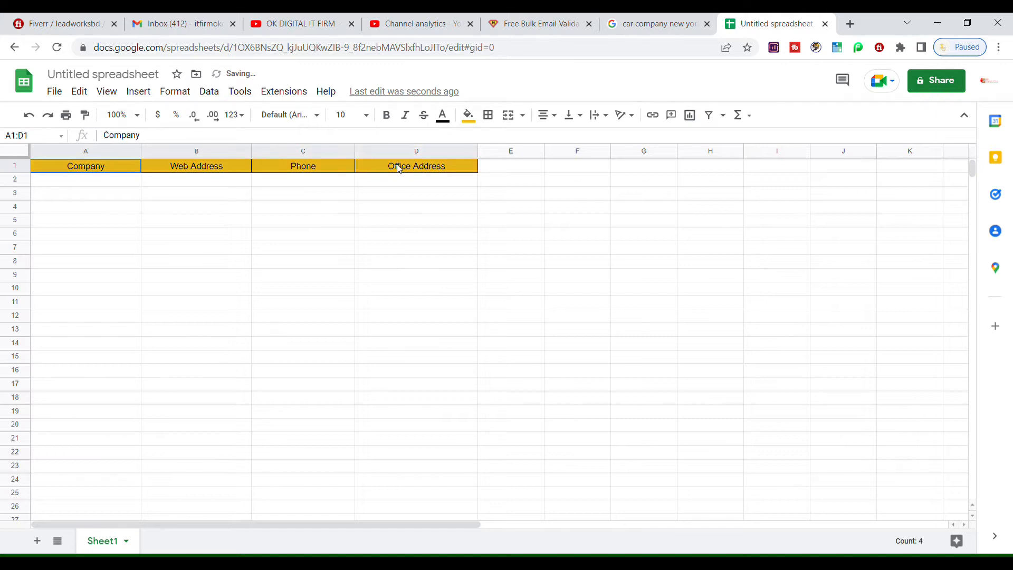
left_click(345, 120)
left_click(344, 284)
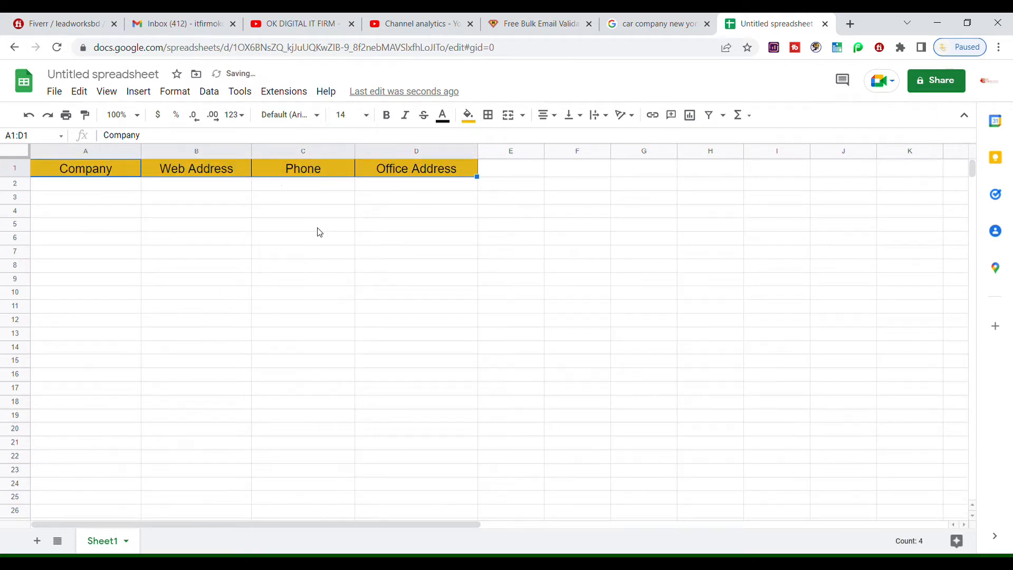
left_click(271, 197)
left_click(83, 183)
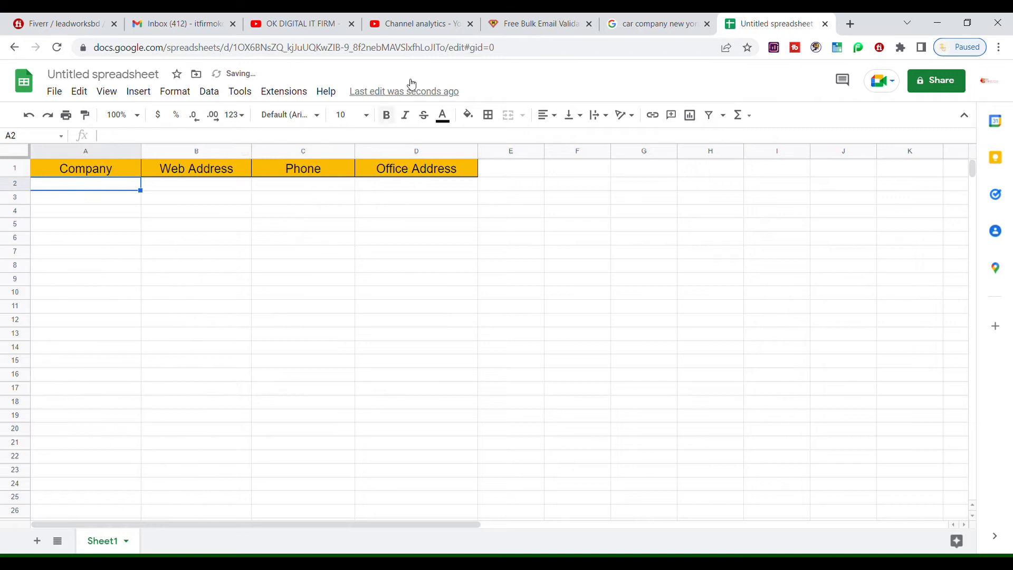
left_click(636, 26)
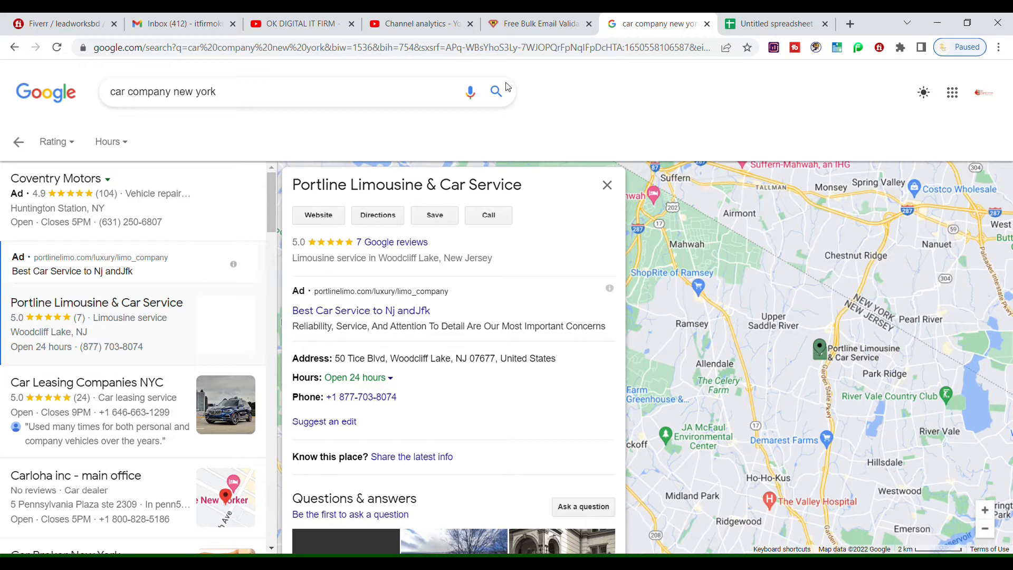
left_click(778, 24)
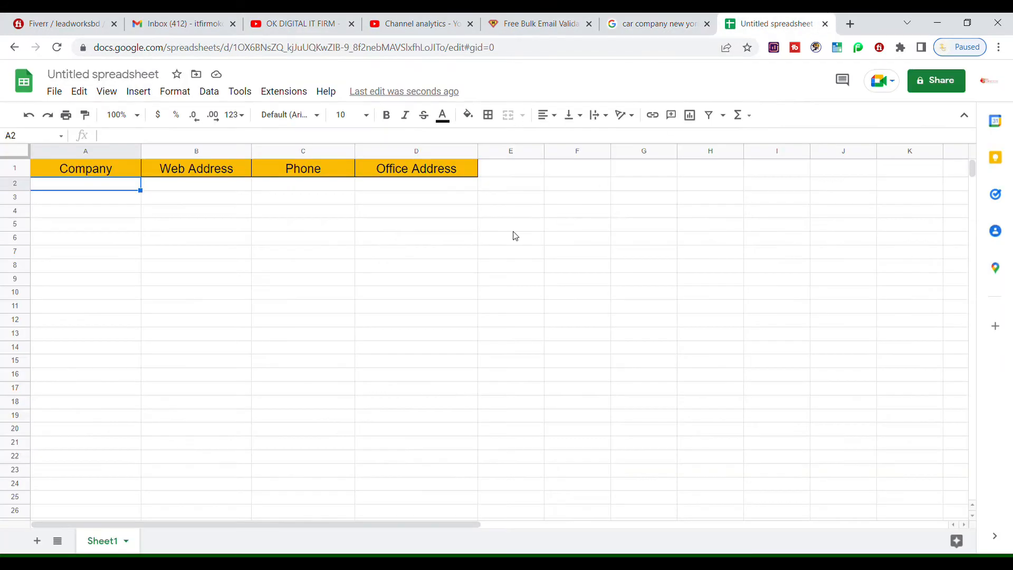
left_click(193, 189)
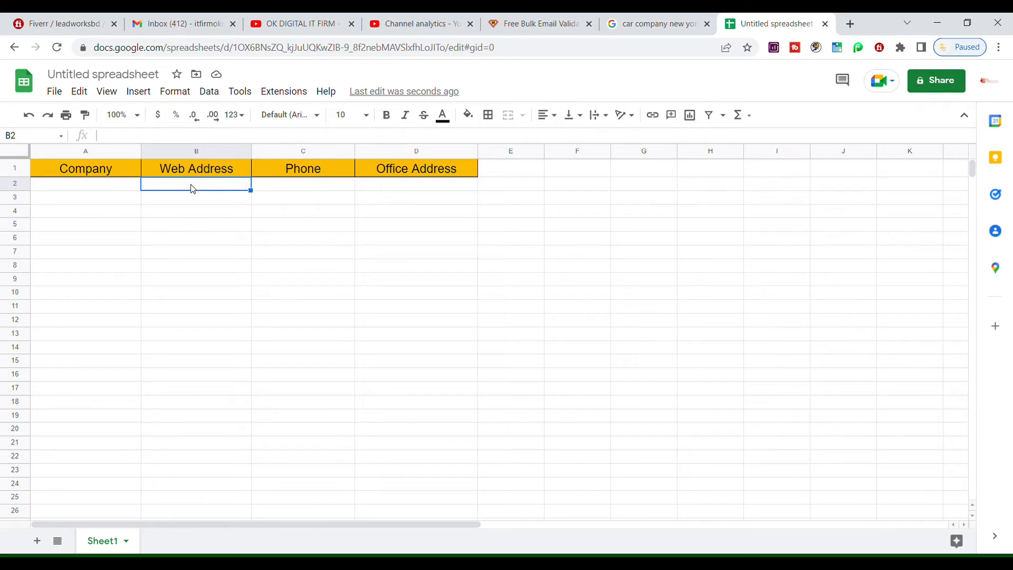
type("http://www.portlinelimo.com/")
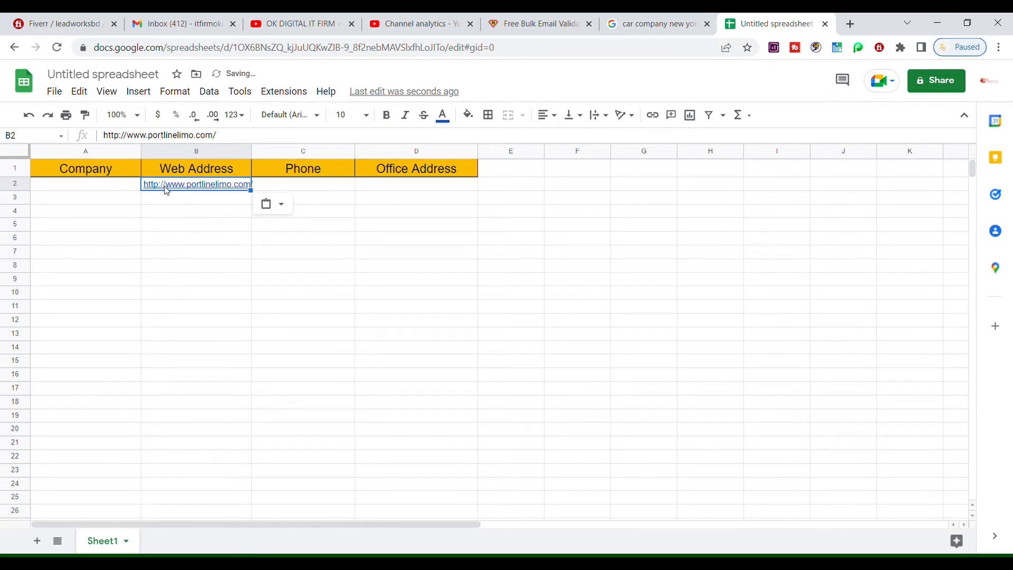
mouse_move(179, 191)
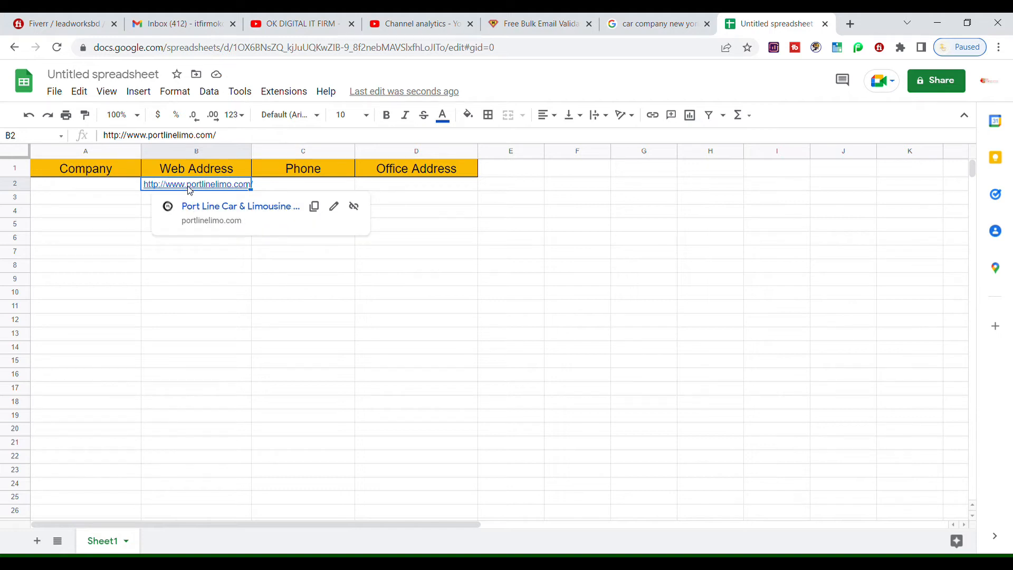
left_click(355, 207)
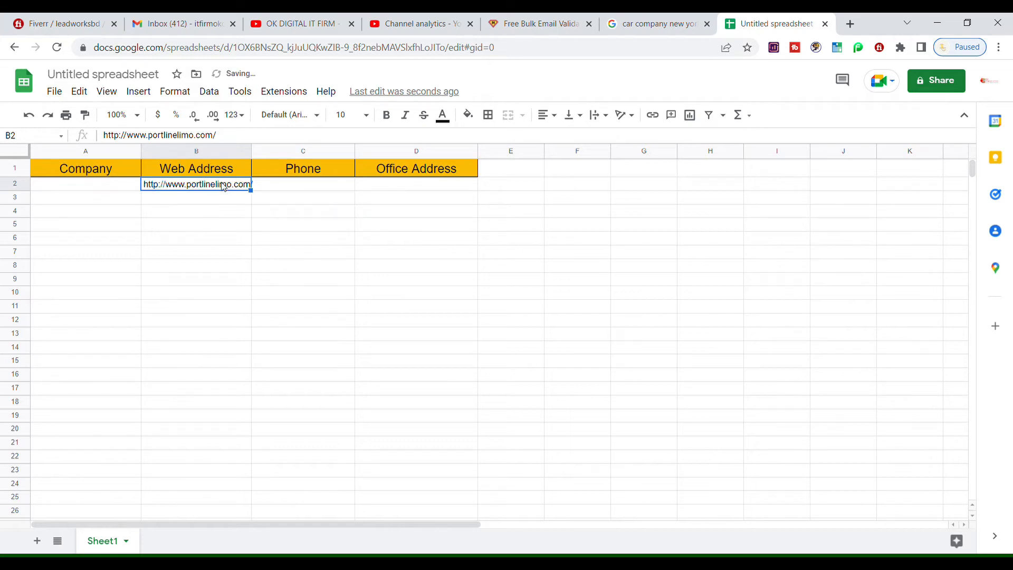
Widen column B to fit the web address and center the cells A2:D17 horizontally
left_click(195, 199)
left_click_drag(257, 151, 288, 151)
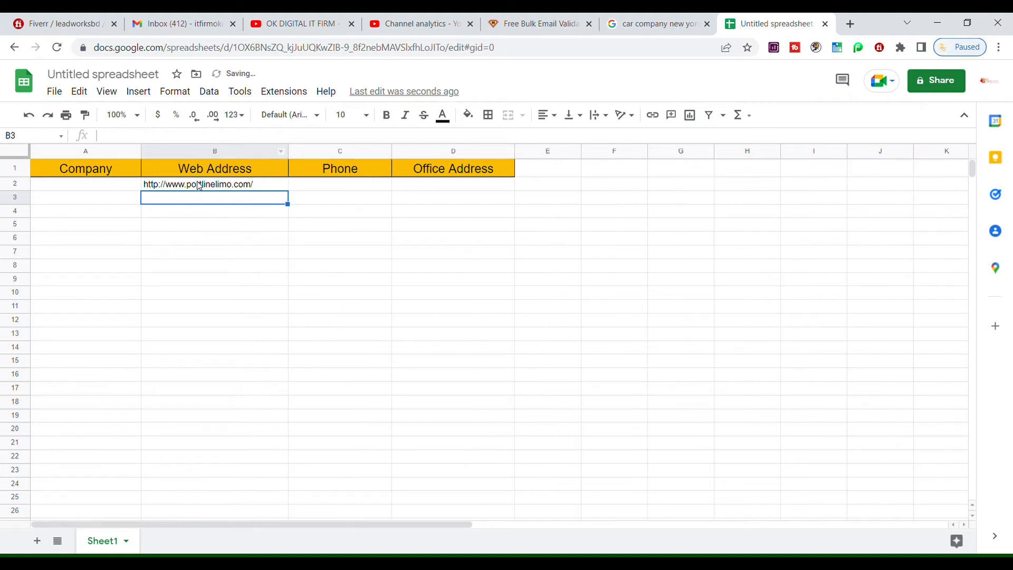
left_click_drag(111, 189, 429, 390)
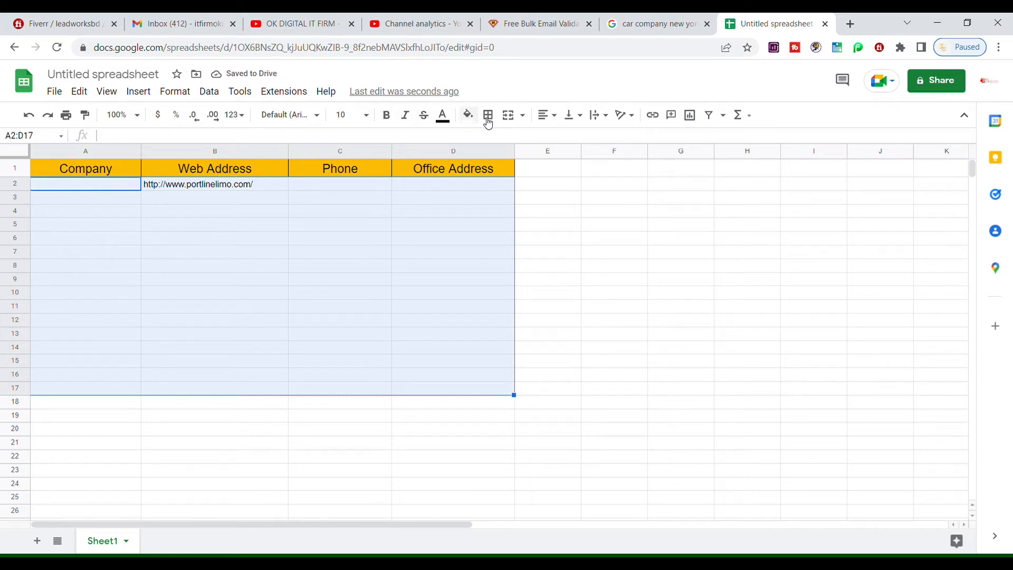
left_click(548, 118)
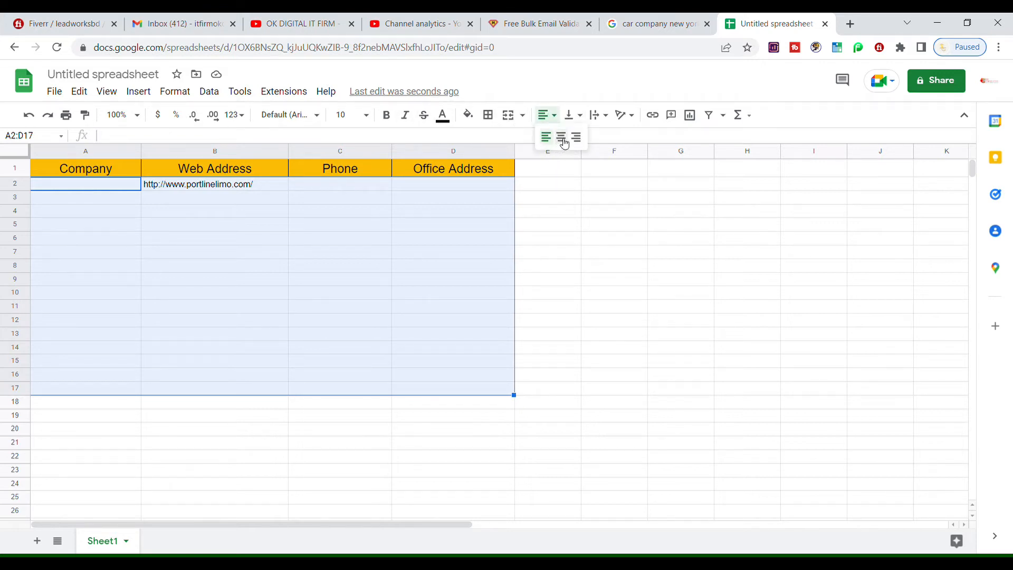
left_click(561, 136)
left_click(158, 211)
left_click(103, 190)
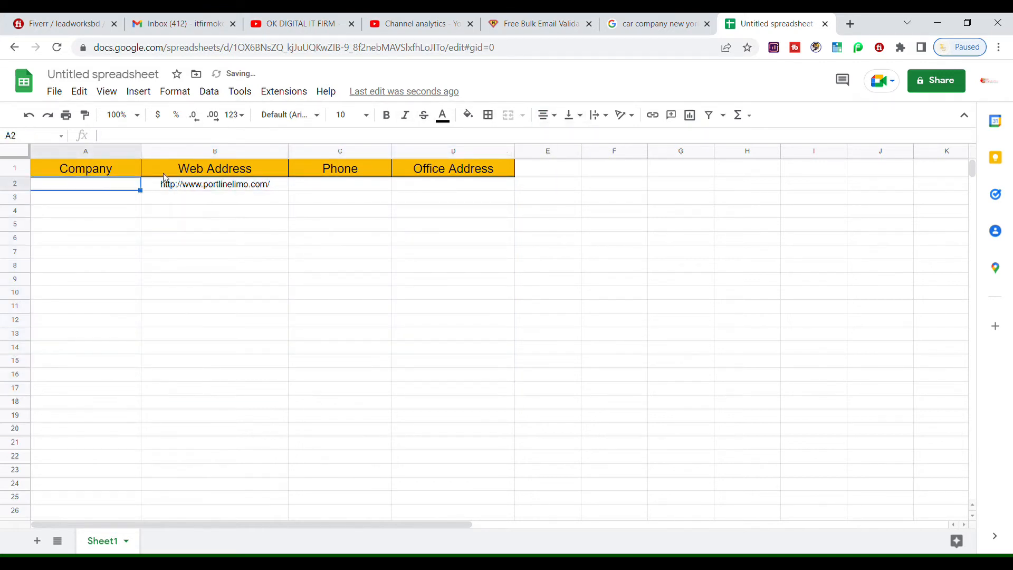
Copy the company name Portline Limousine & Car Service from its Google listing into cell A2
left_click(654, 23)
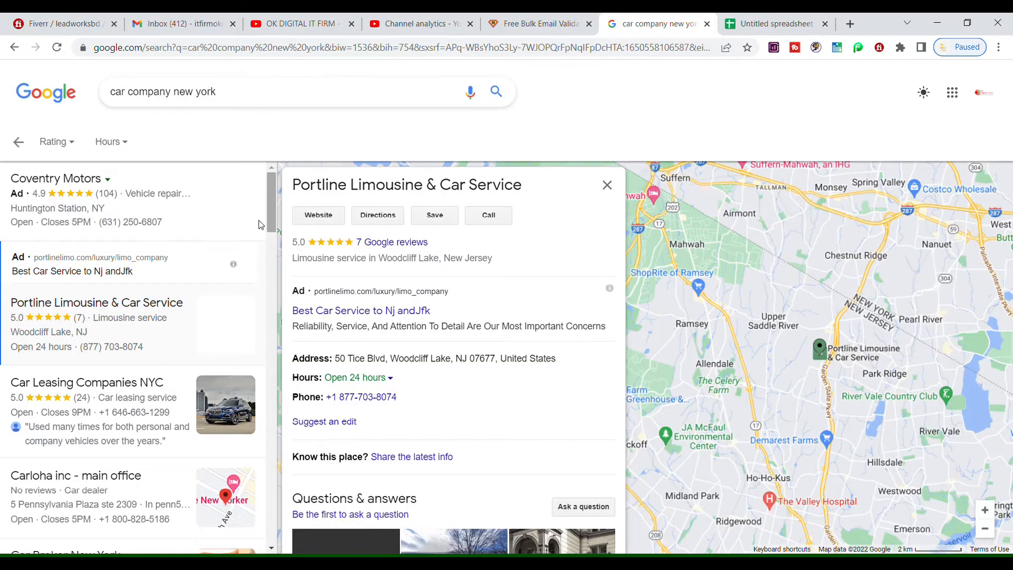
left_click_drag(293, 186, 551, 189)
key("ctrl+c")
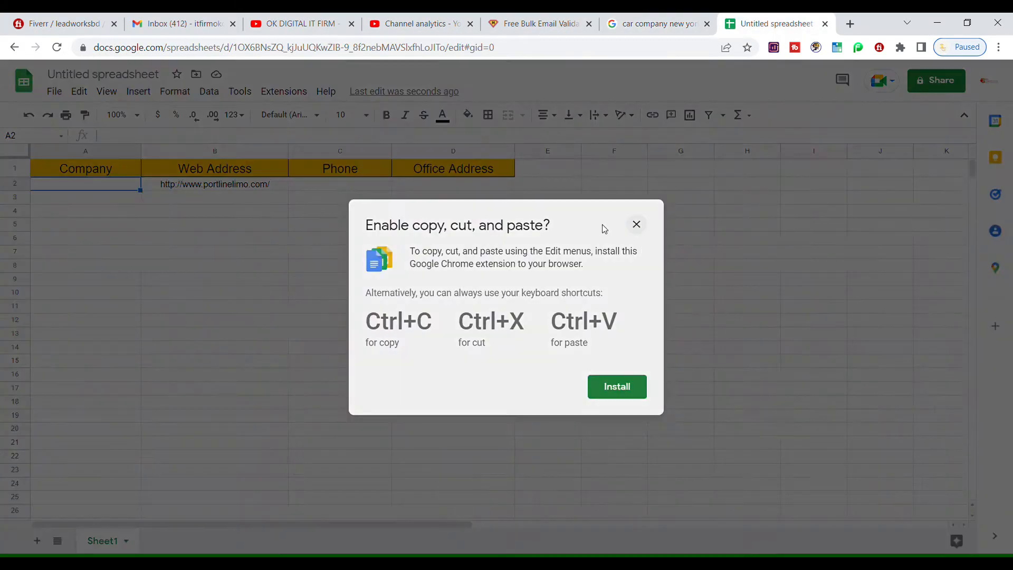
left_click(635, 224)
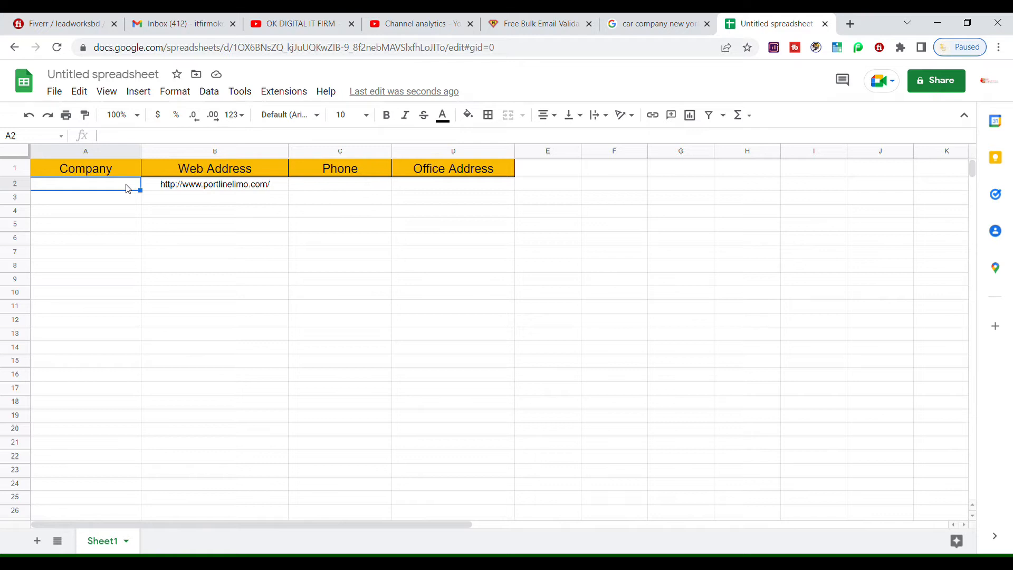
key("ctrl+v")
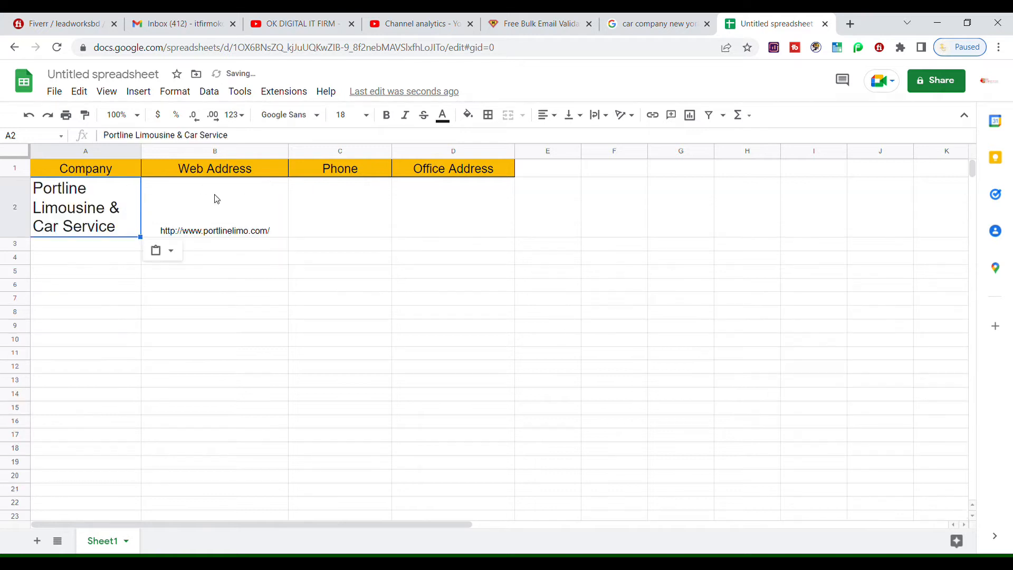
left_click(629, 25)
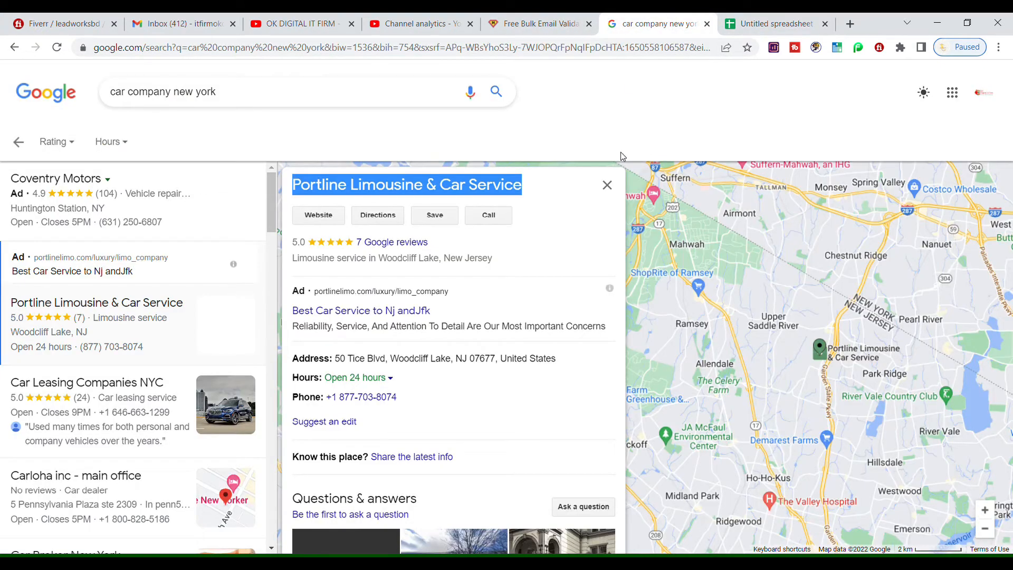
left_click(746, 25)
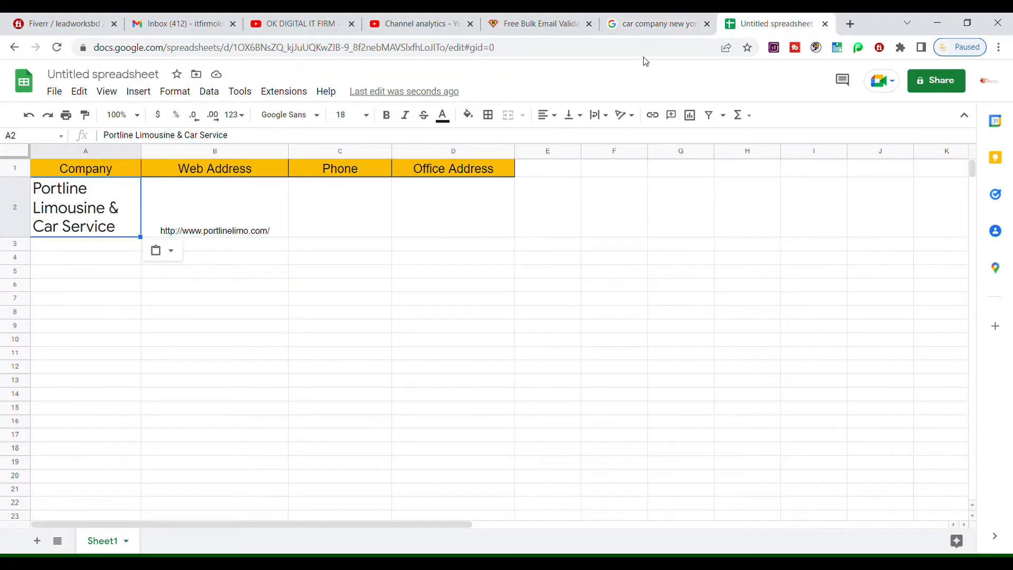
left_click(654, 23)
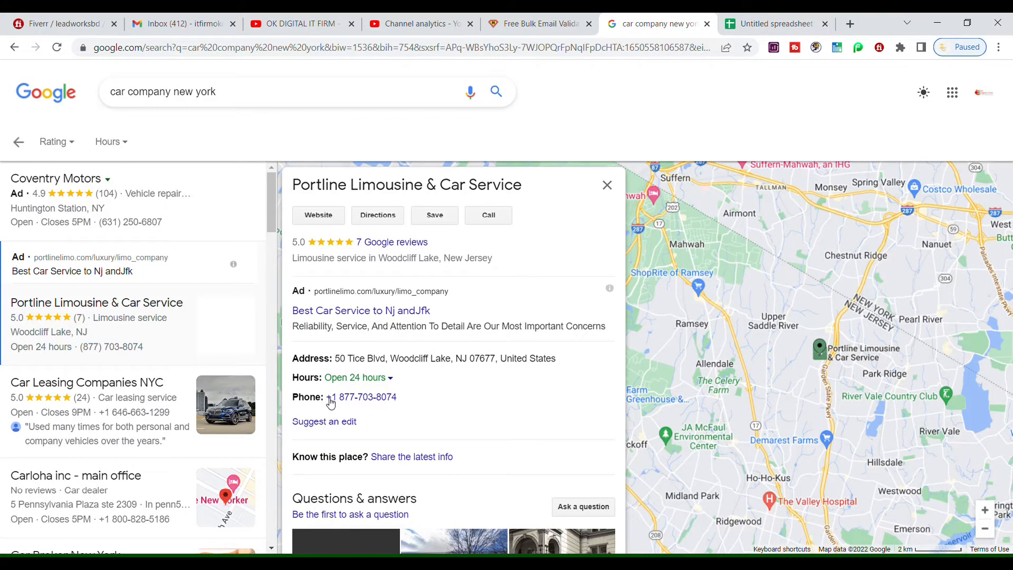
left_click_drag(410, 406, 344, 407)
key("ctrl+c")
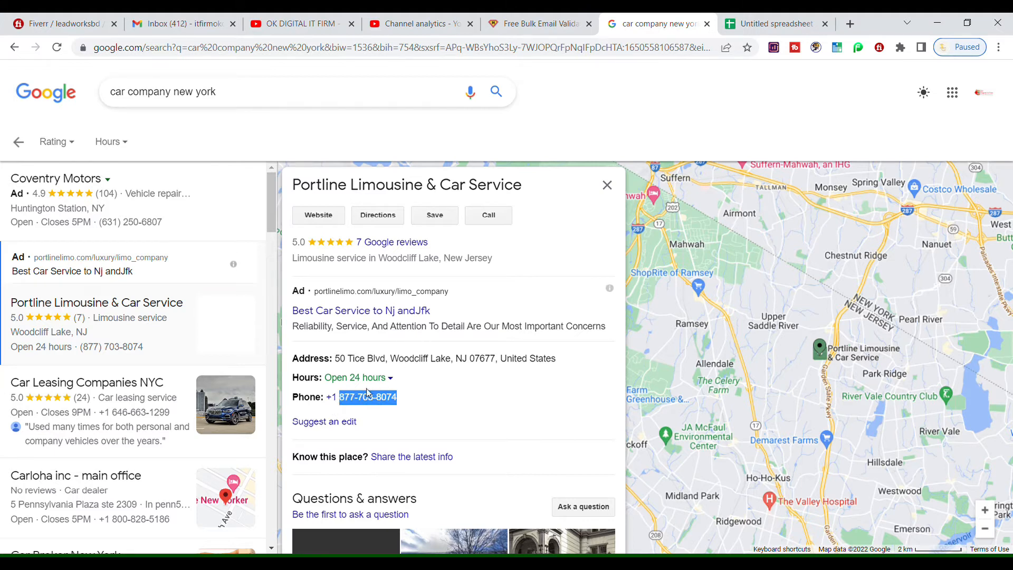
key("ctrl+Tab")
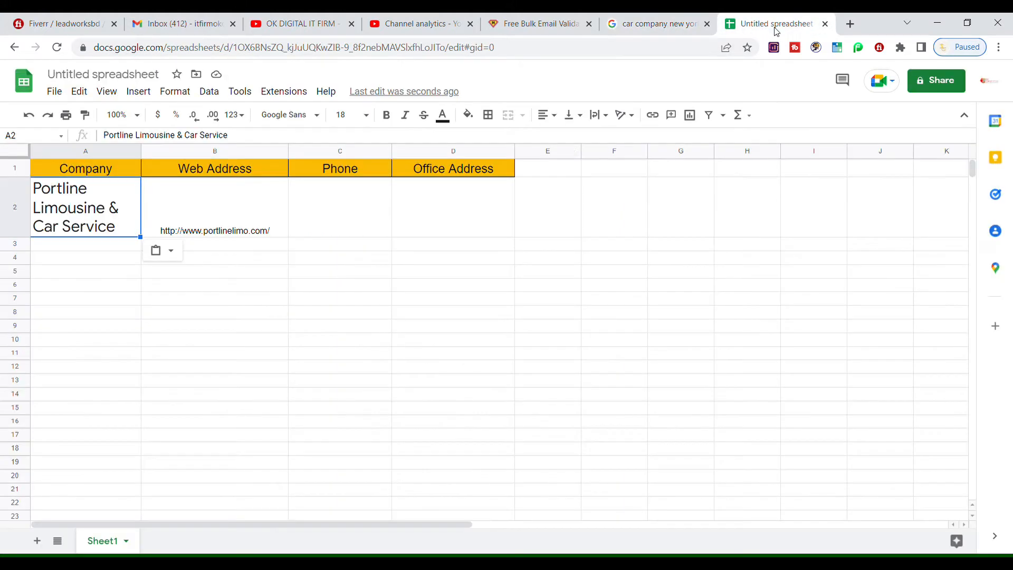
left_click(368, 216)
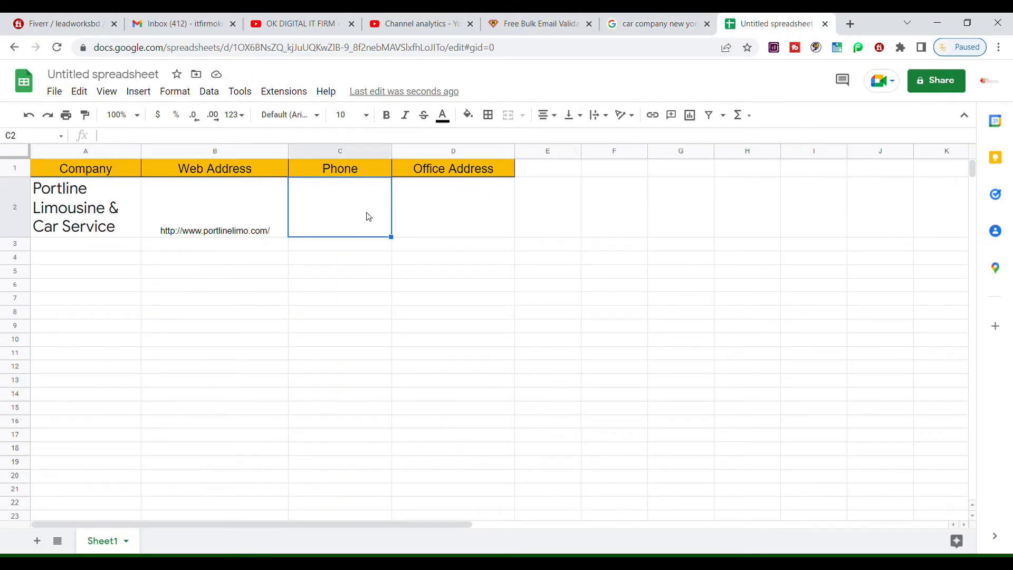
key("ctrl+v")
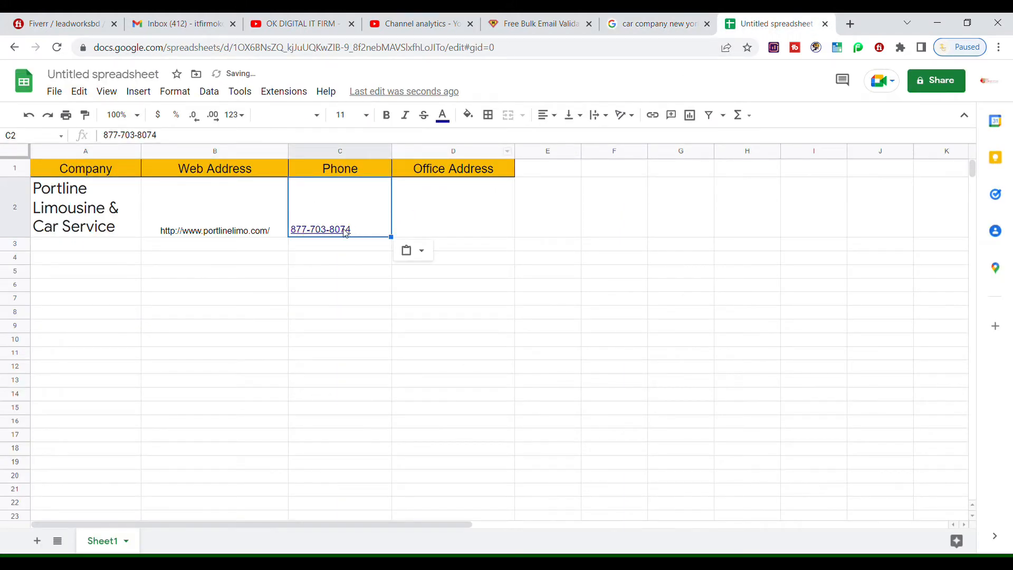
left_click(417, 250)
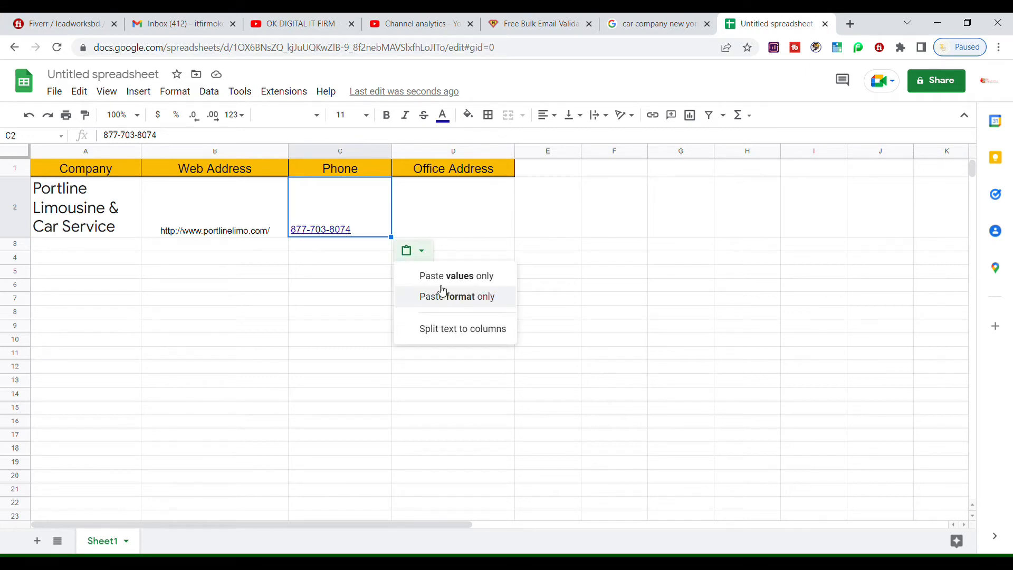
left_click(457, 275)
key("Tab")
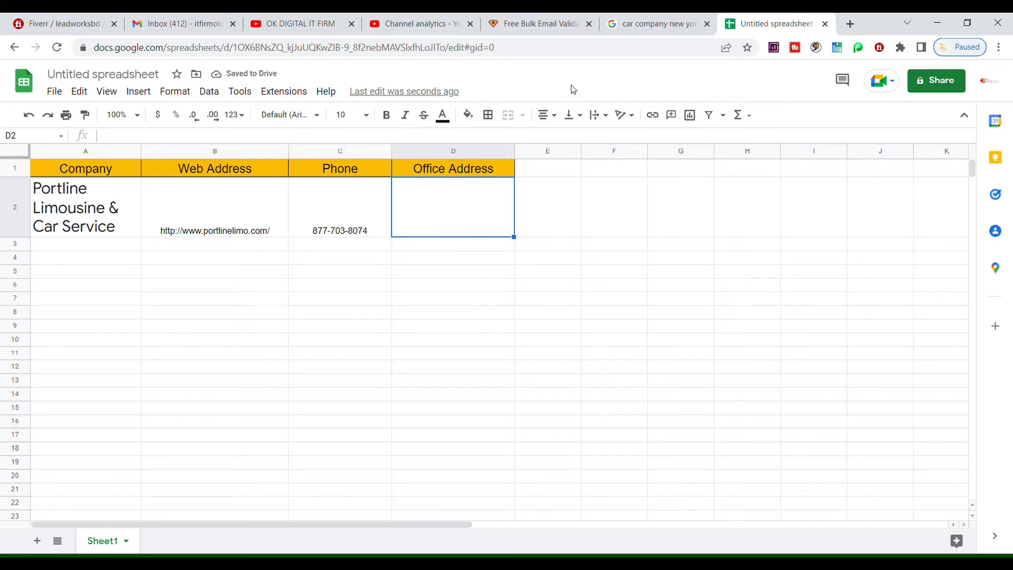
Copy Portline's office address from its Google listing into cell D2 and fit column D to its contents
left_click(649, 24)
left_click_drag(335, 359, 495, 362)
left_click_drag(560, 365, 560, 295)
key("ctrl+c")
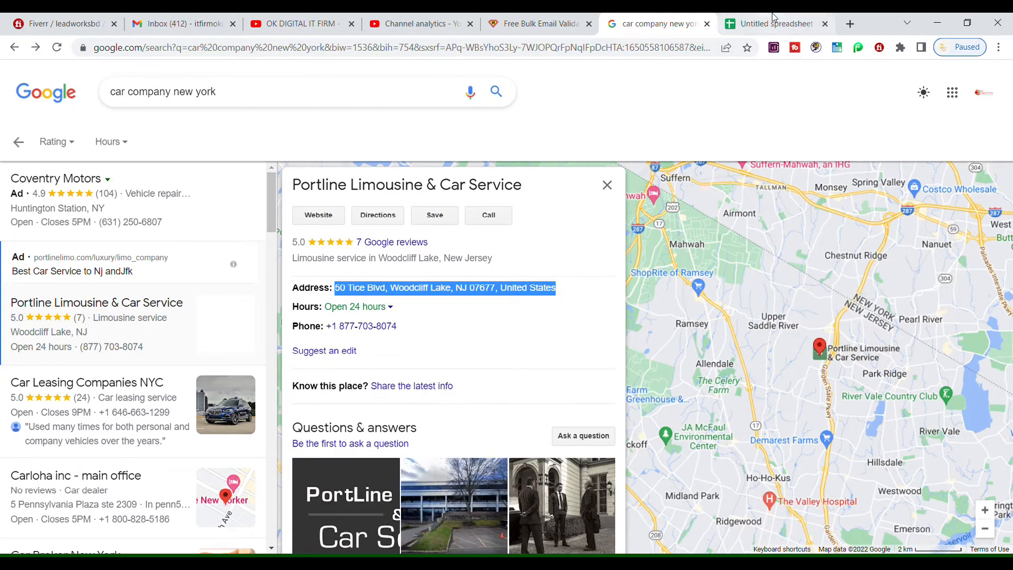
left_click(770, 24)
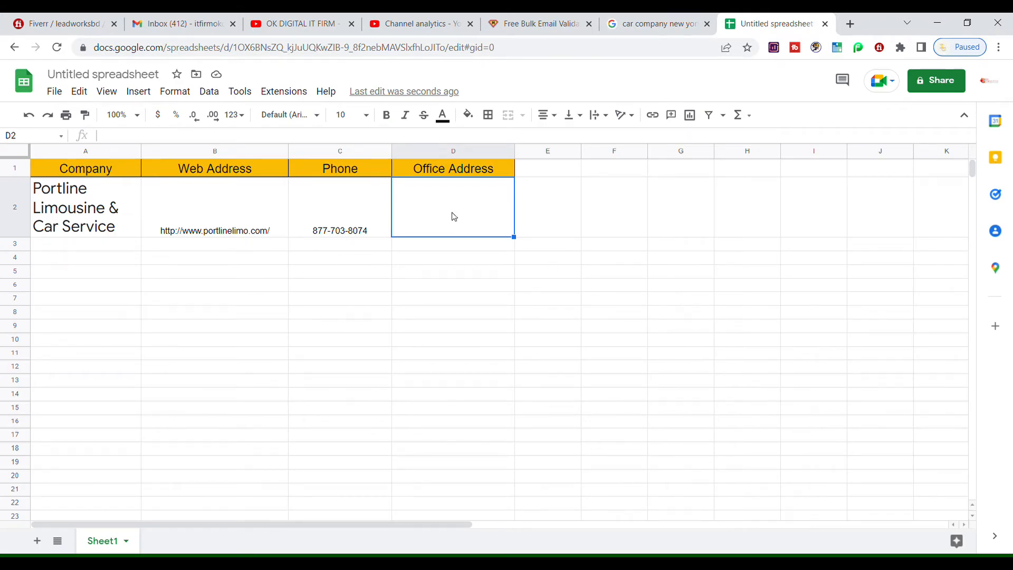
key("ctrl+v")
double_click(515, 153)
Open the Car Leasing Companies NYC listing in the Google results and copy its company name into cell A3
left_click(97, 244)
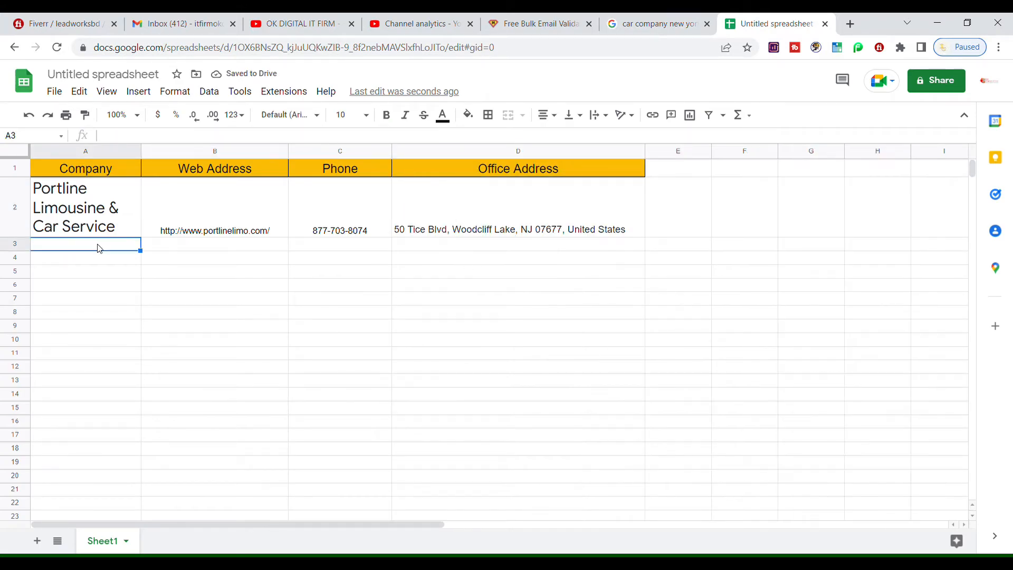
left_click(491, 226)
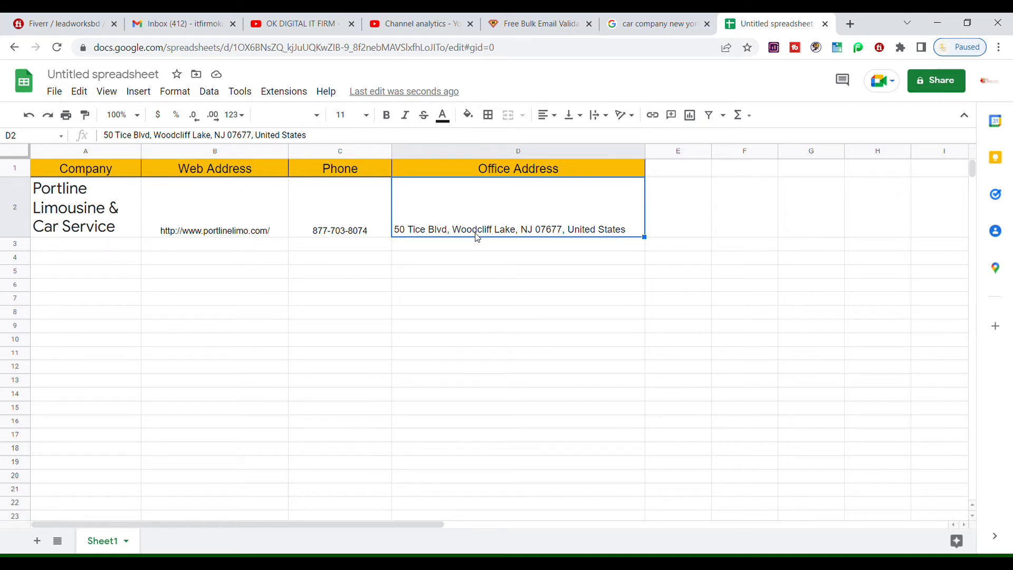
left_click(98, 247)
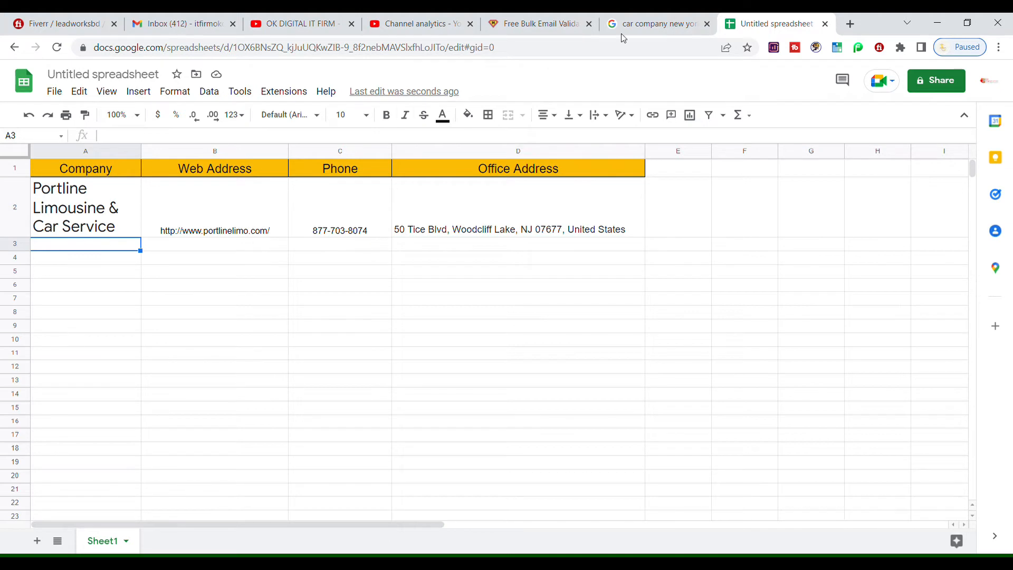
left_click(633, 24)
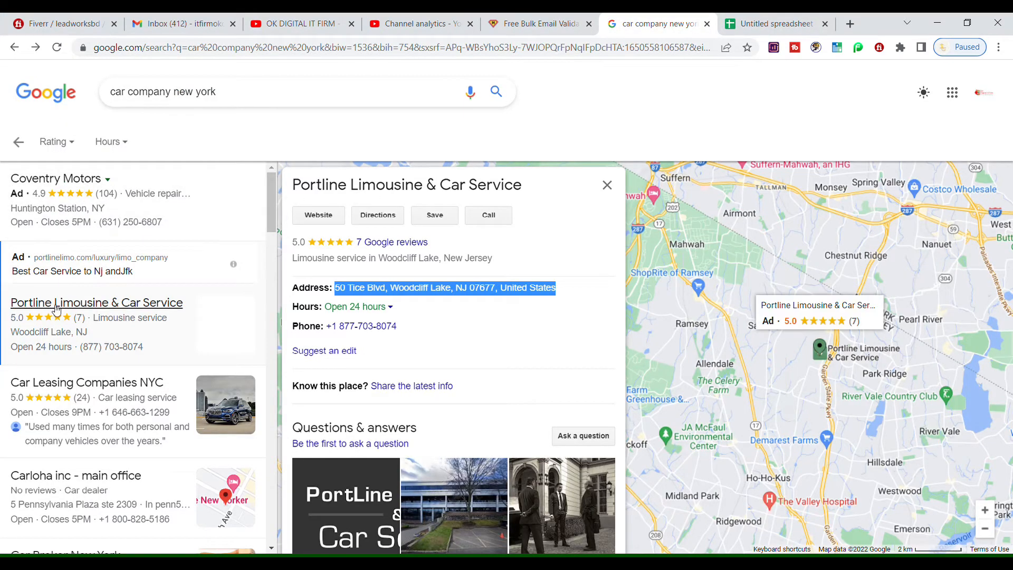
left_click(50, 386)
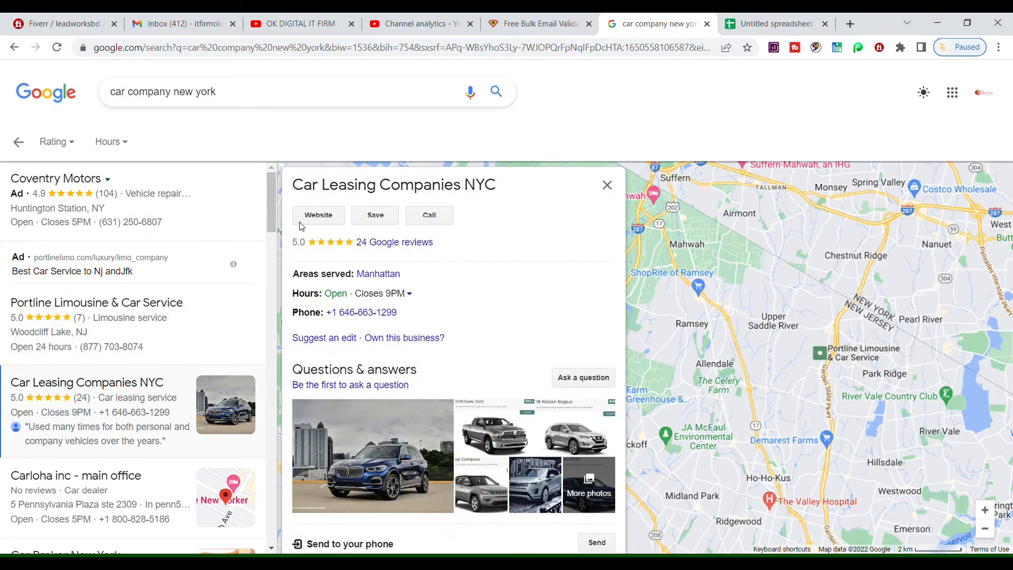
left_click_drag(303, 192, 497, 194)
key("ctrl+c")
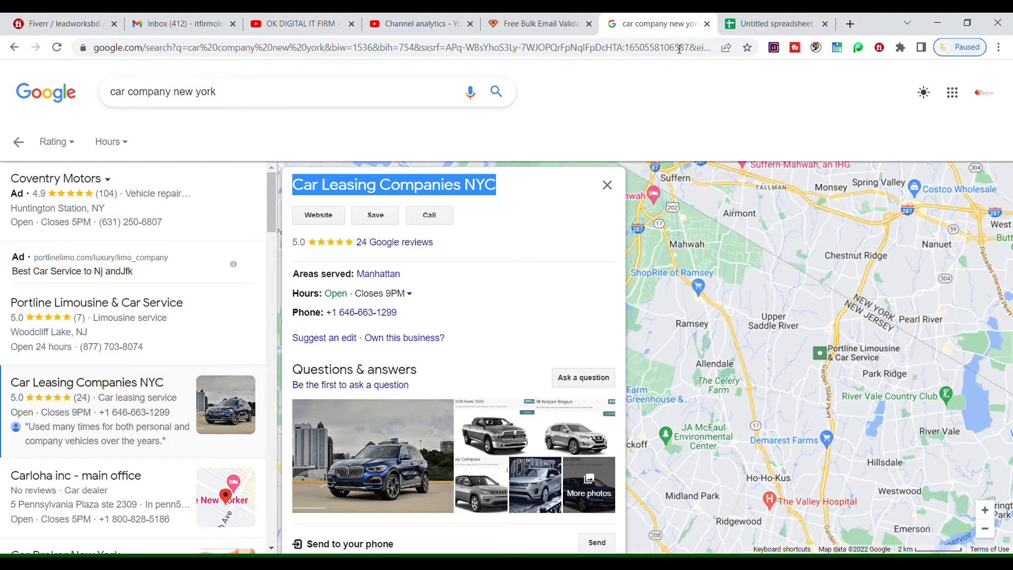
key("ctrl+Tab")
key("ctrl+v")
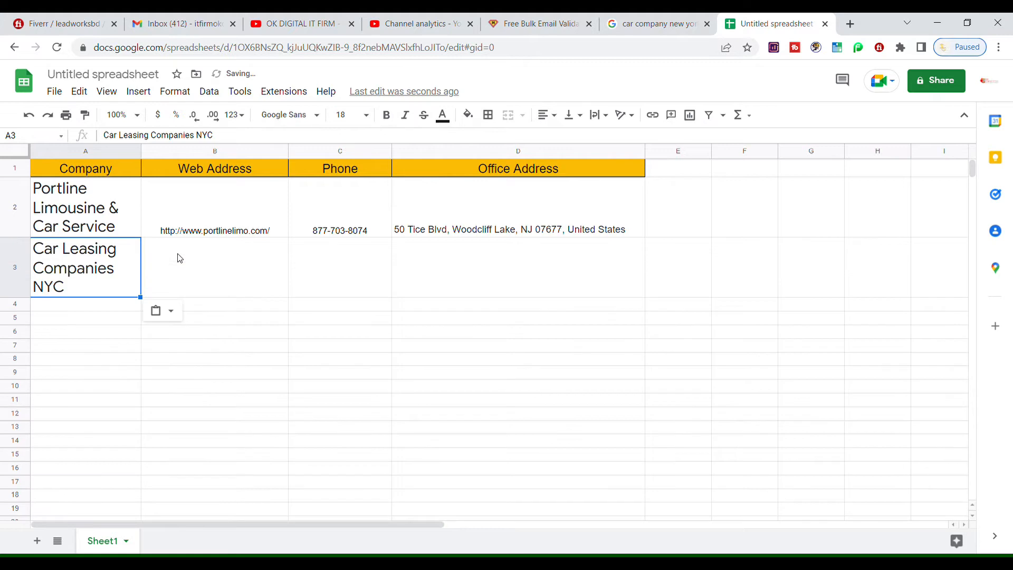
left_click(654, 24)
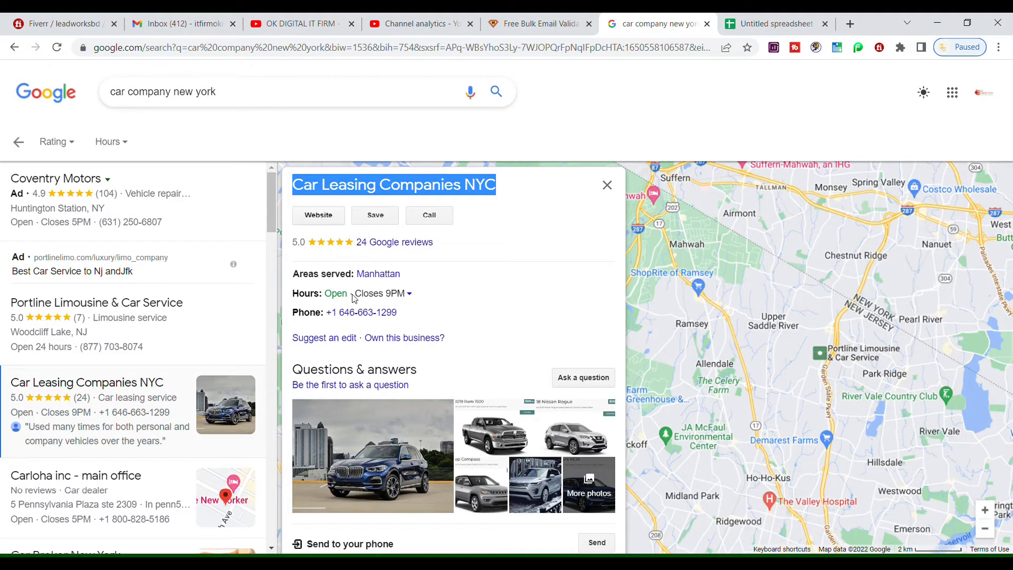
key("ctrl+Tab")
left_click(190, 251)
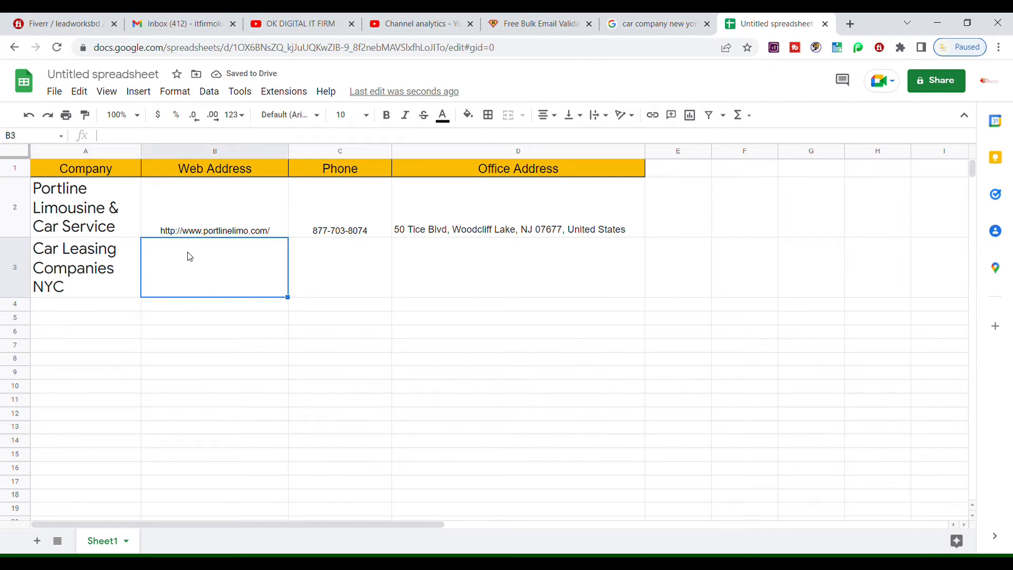
type("http://cardealnegotiator.com/")
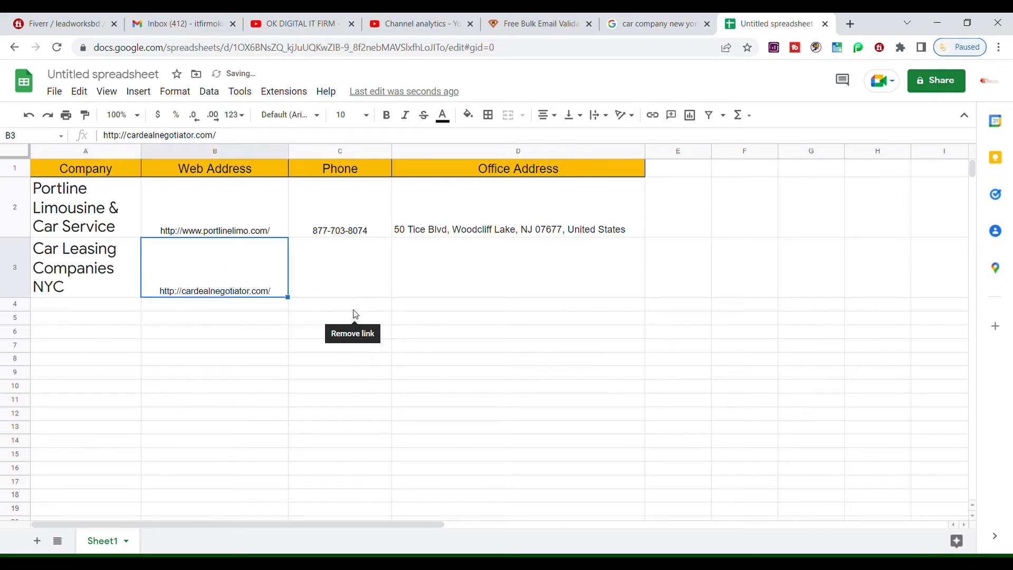
Copy the Car Leasing Companies NYC phone number without the country code into cell C3 and open the company's website in a new tab
left_click(654, 23)
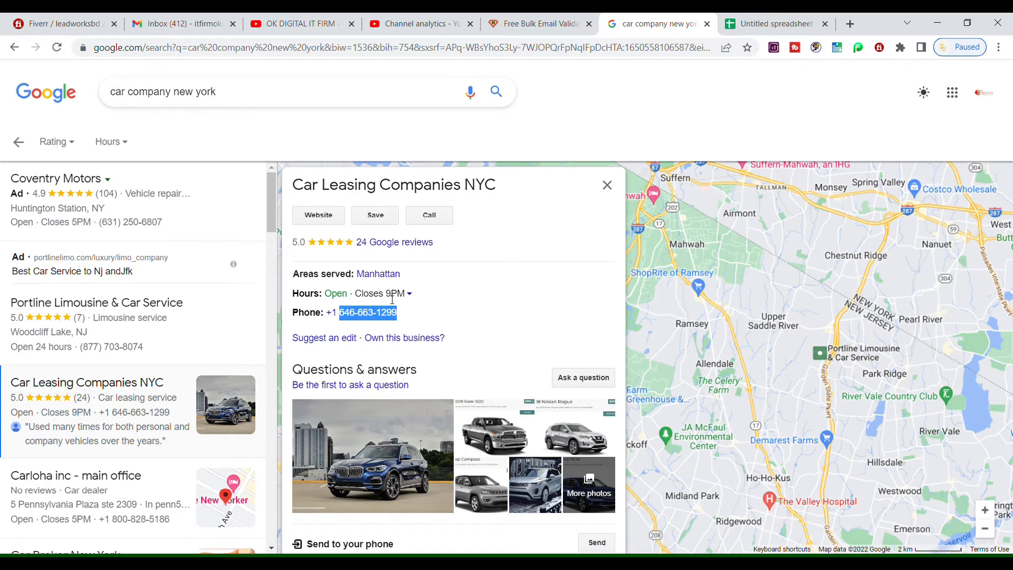
middle_click(328, 224)
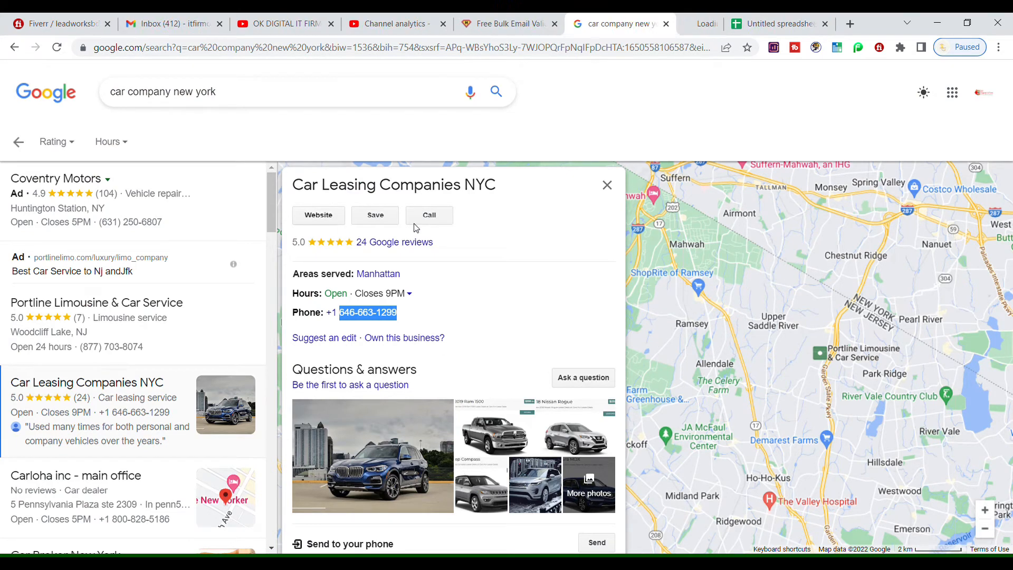
left_click(681, 25)
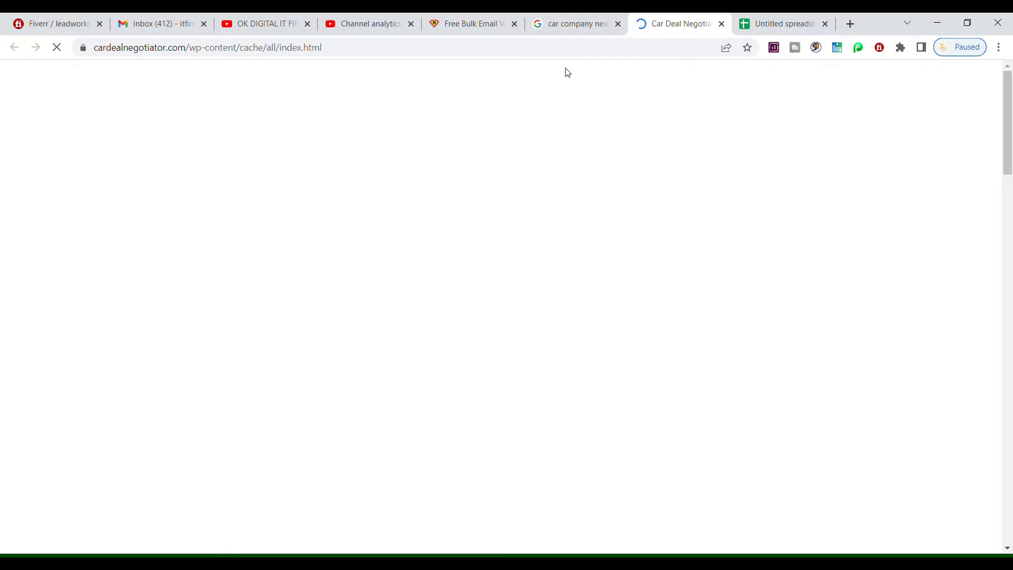
left_click(559, 24)
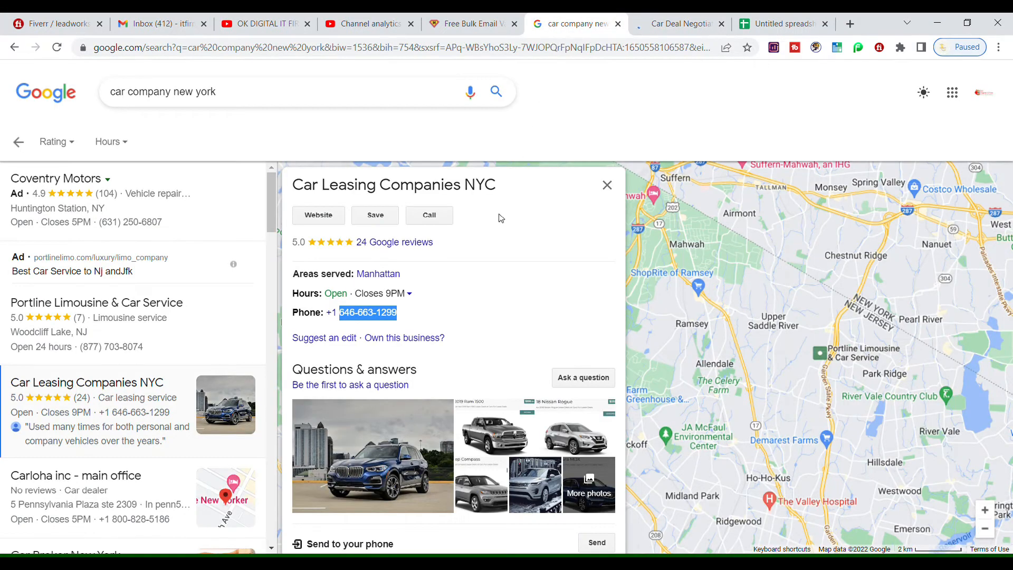
Open the Carloha inc - main office listing in the Google results and copy its company name into cell A4
scroll(272, 226, "down", 4)
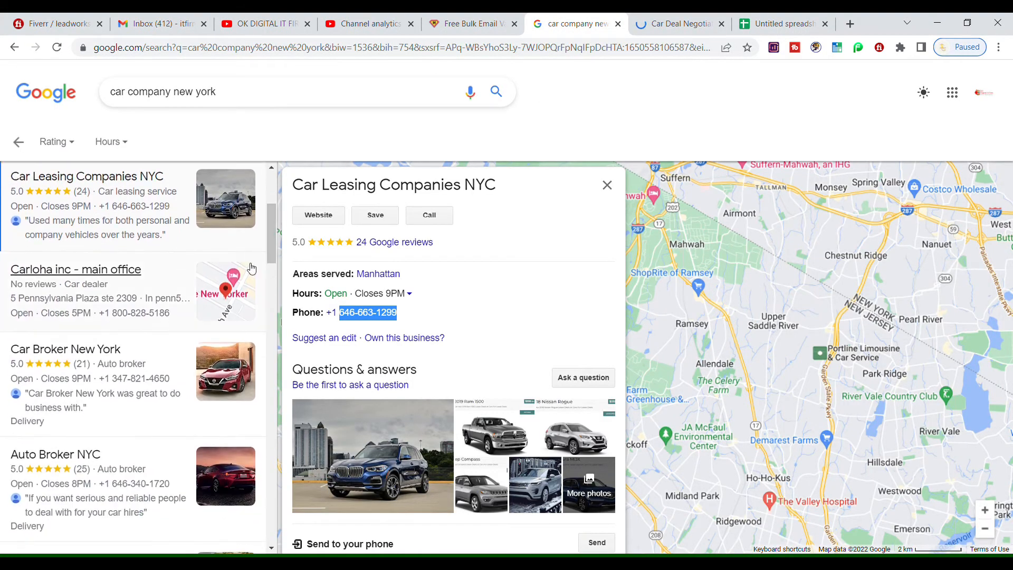
left_click(68, 276)
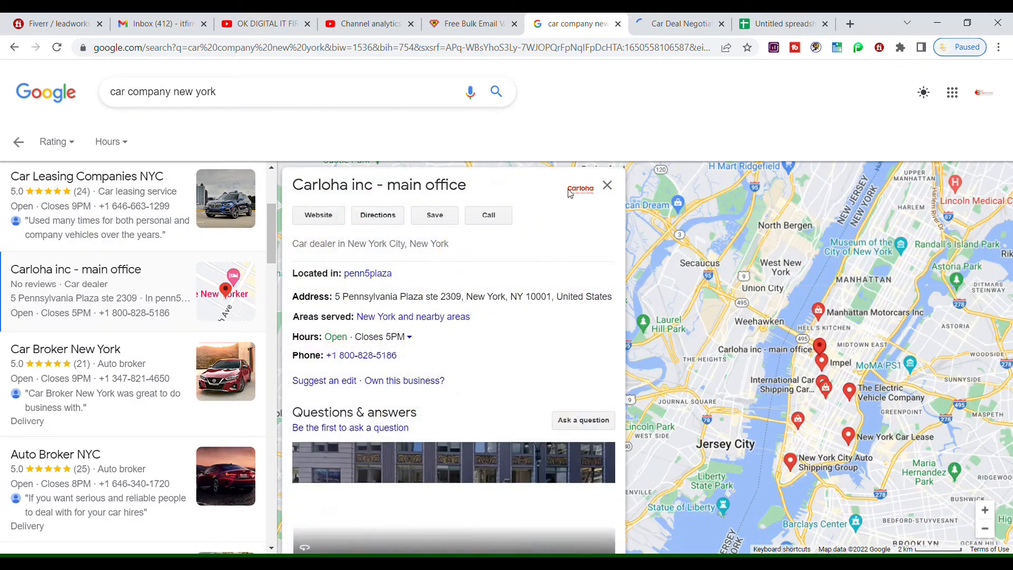
left_click_drag(296, 186, 466, 186)
key("ctrl+c")
key("ctrl+9")
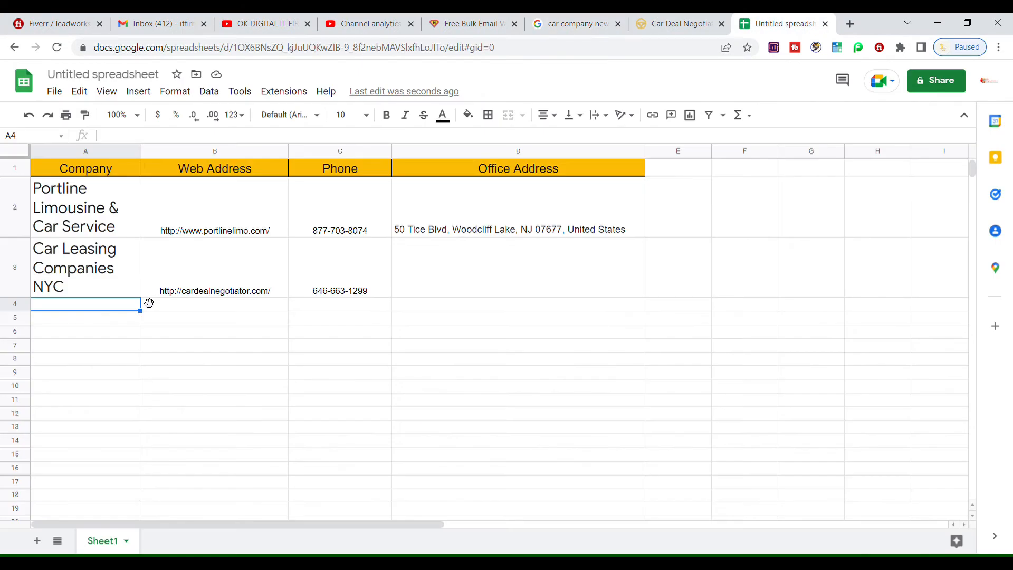
key("ctrl+v")
Check the Car Deal Negotiator website's Contact Us page for an office address, close the site and return to the Google results
left_click(668, 19)
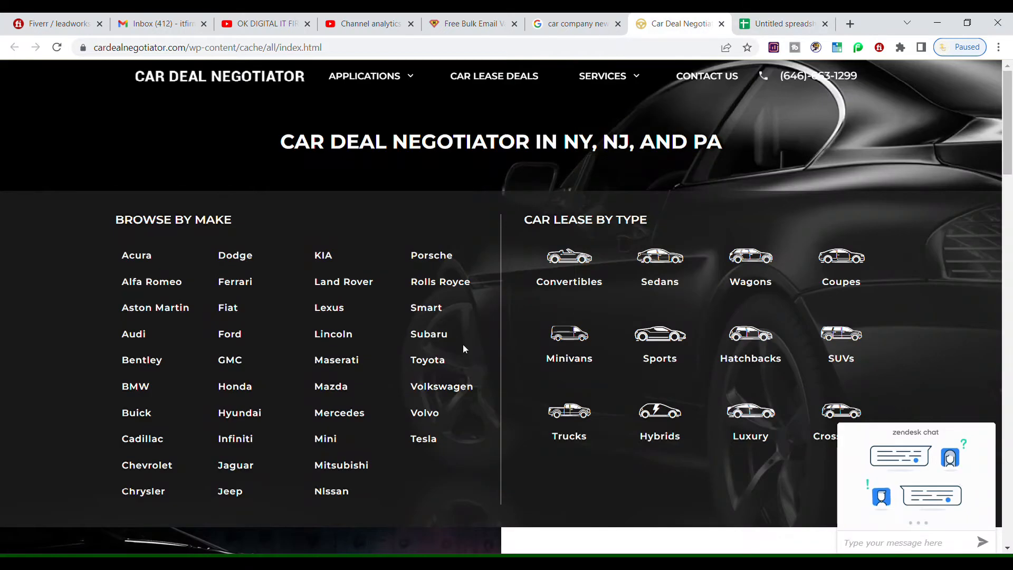
mouse_move(1007, 157)
left_mouse_down()
mouse_move(1008, 303)
mouse_move(1007, 167)
left_mouse_up()
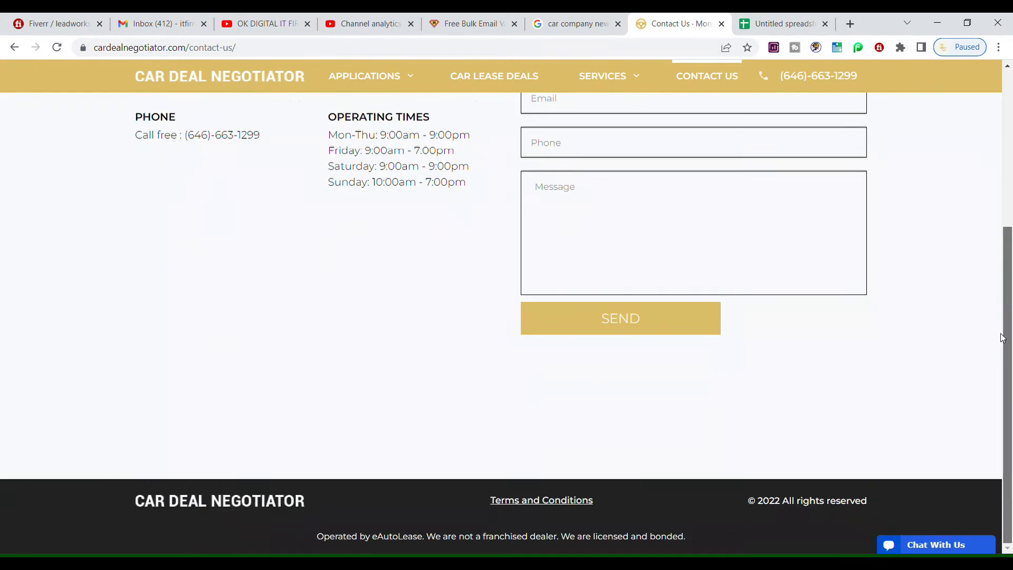
left_click_drag(1007, 235, 1009, 76)
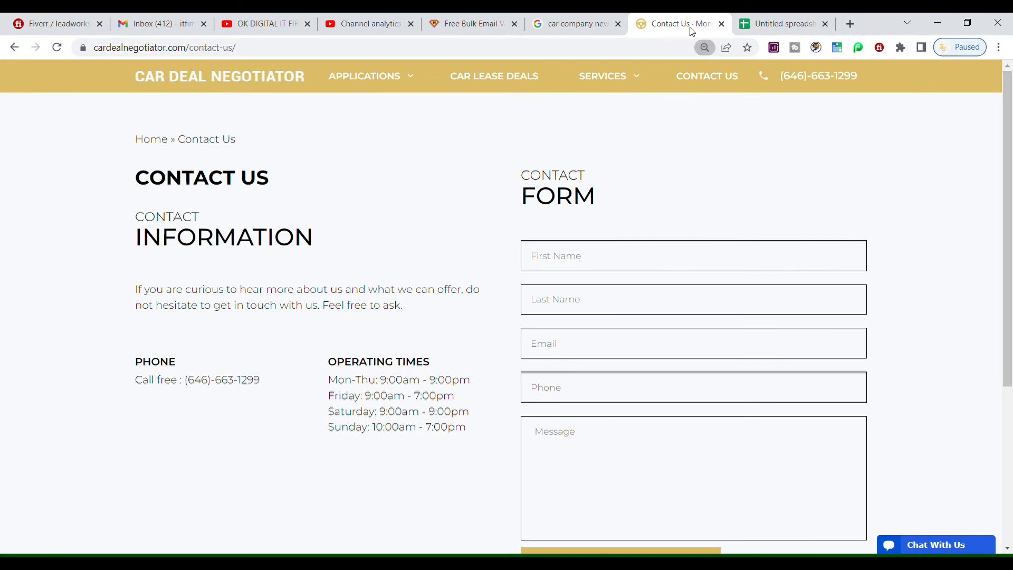
left_click(721, 24)
left_click(541, 27)
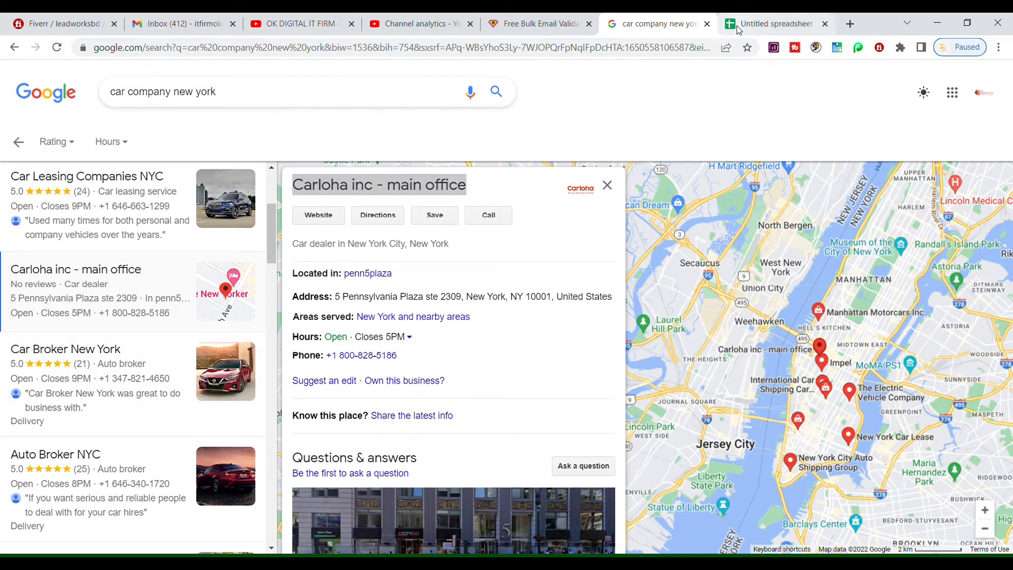
Copy Carloha's office address from its Google listing into cell D4
left_click(770, 24)
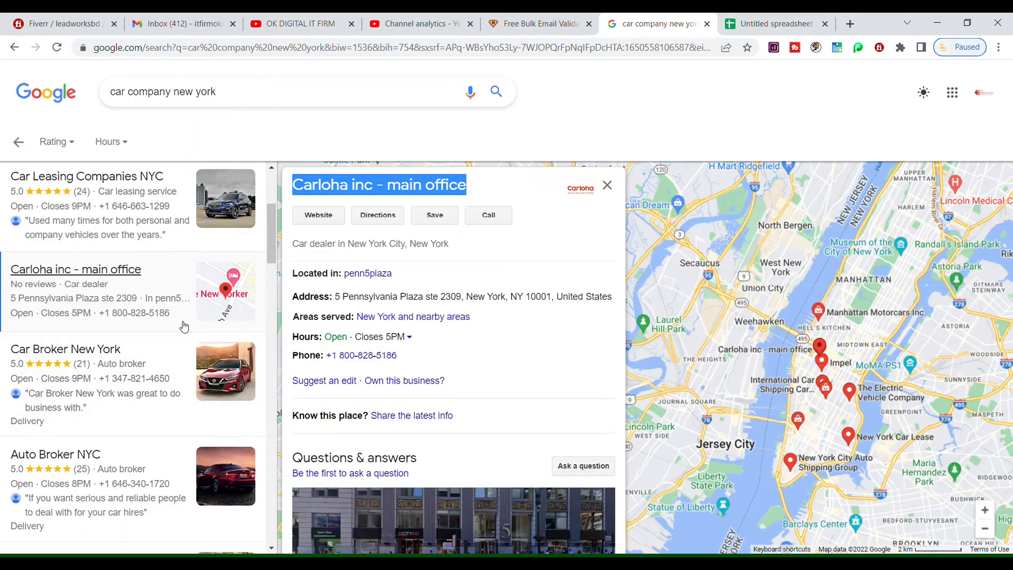
left_click_drag(335, 297, 615, 301)
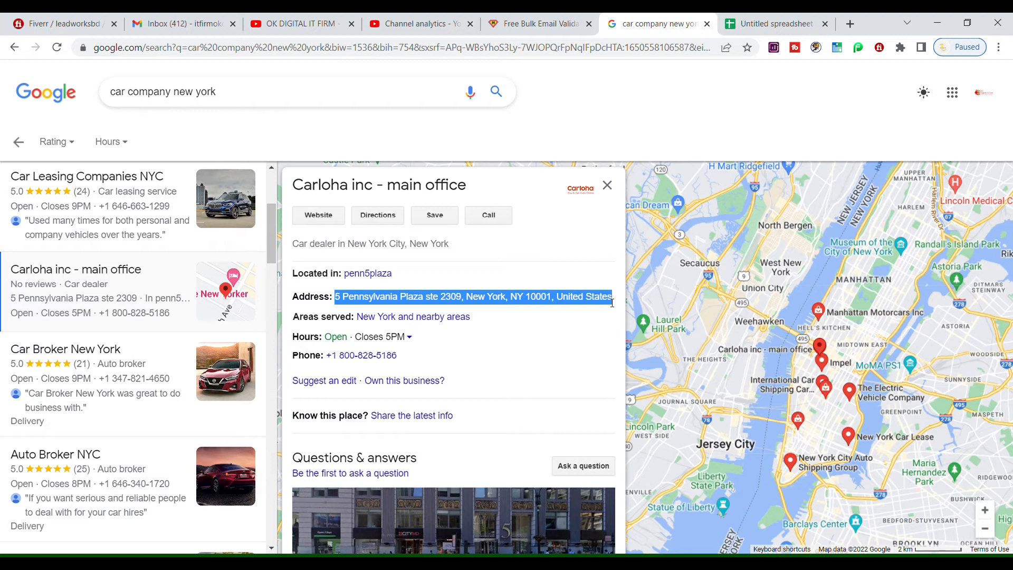
left_click(770, 24)
left_click(480, 326)
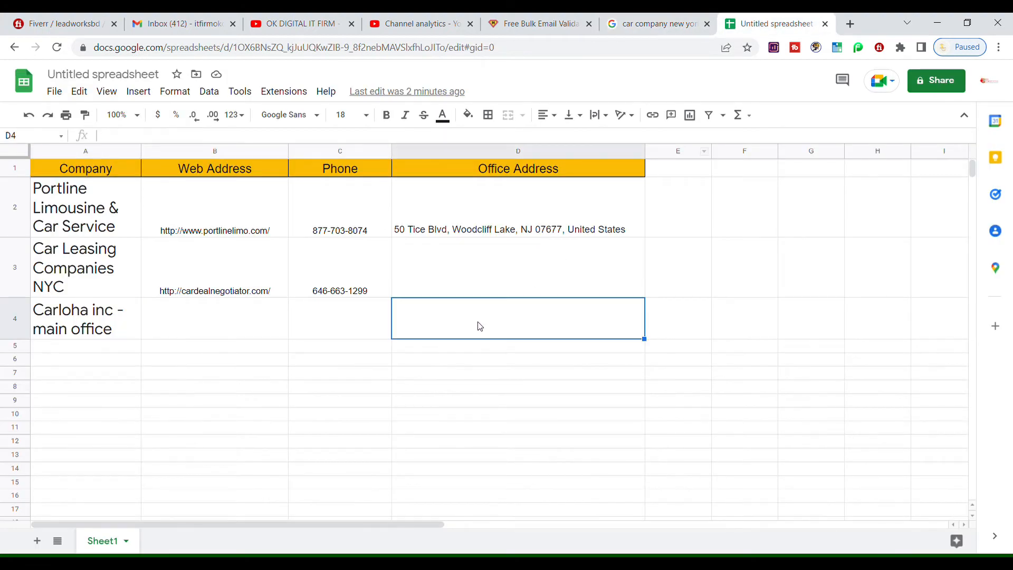
key("ctrl+v")
left_click(332, 316)
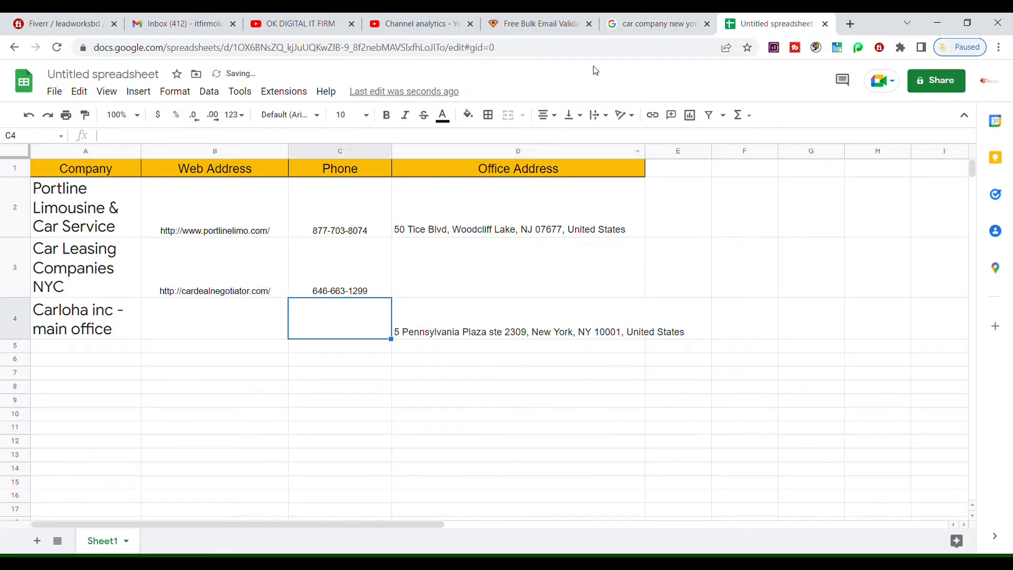
left_click(654, 24)
left_click_drag(399, 356, 352, 363)
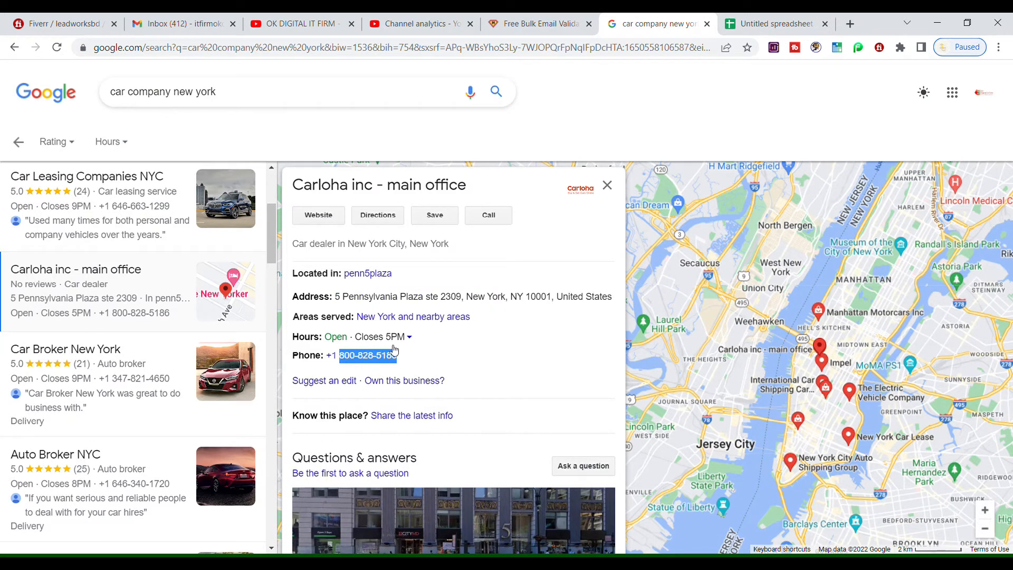
left_click(749, 25)
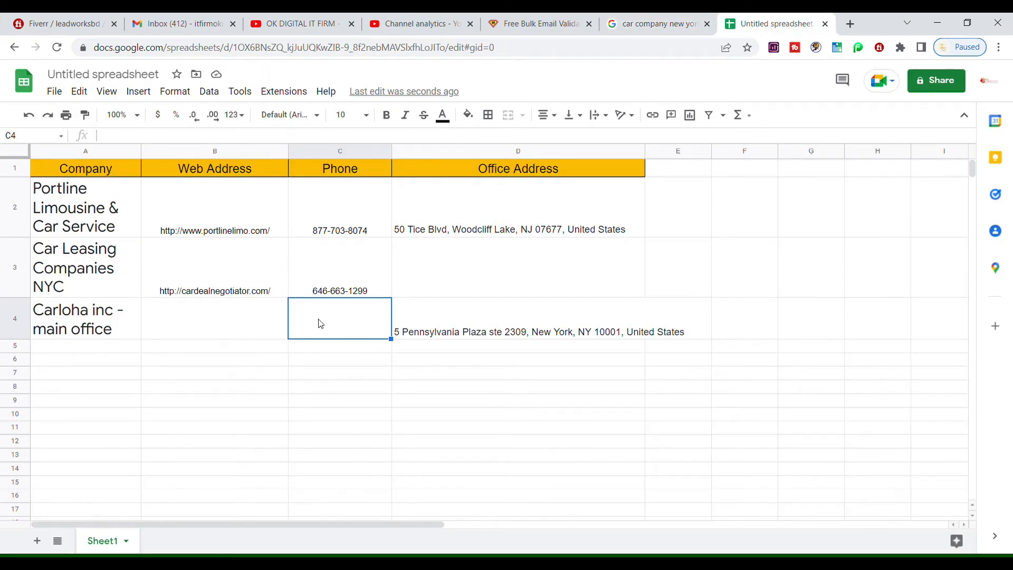
key("ctrl+v")
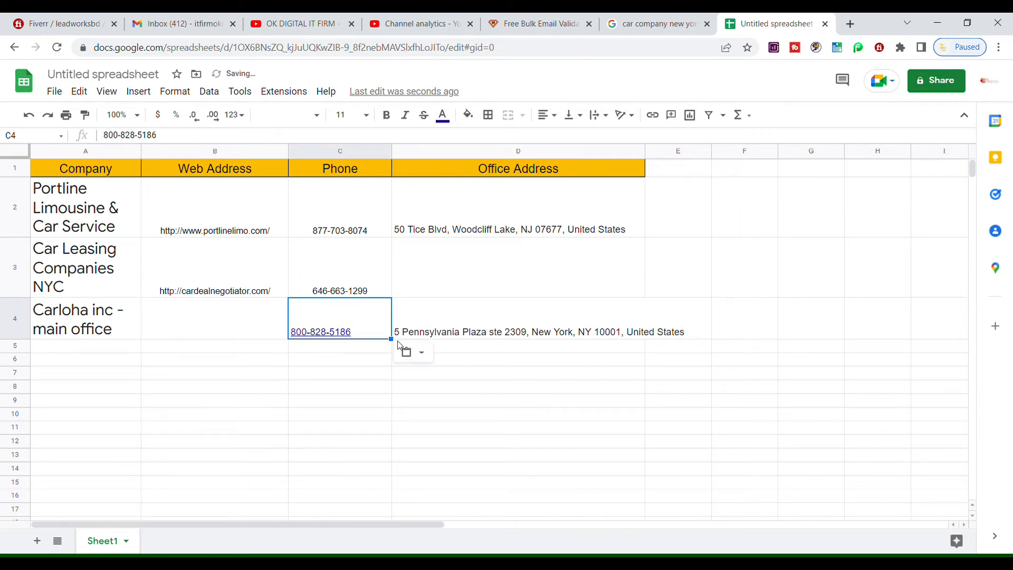
left_click(421, 352)
left_click(427, 378)
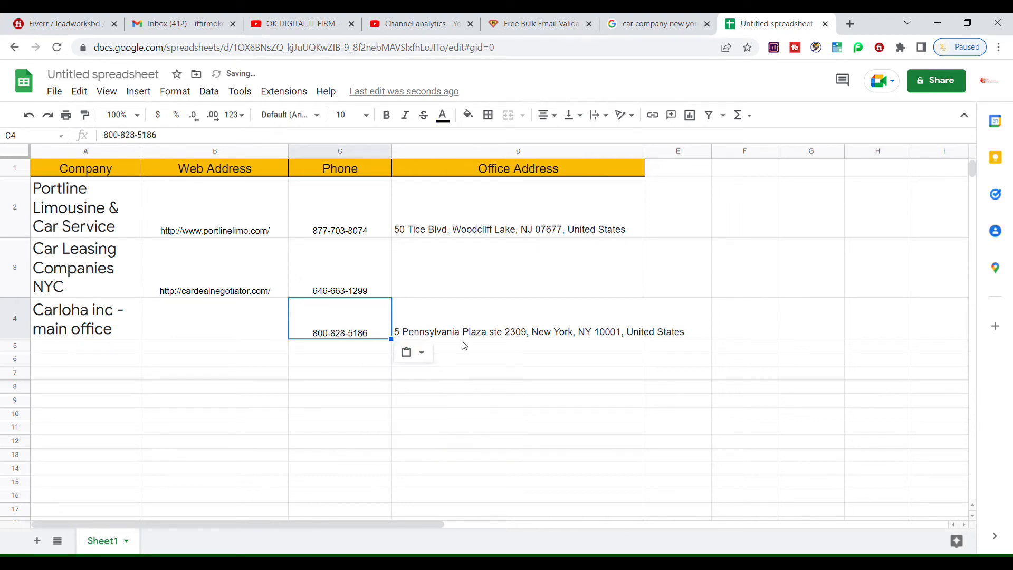
left_click(259, 319)
left_click(633, 24)
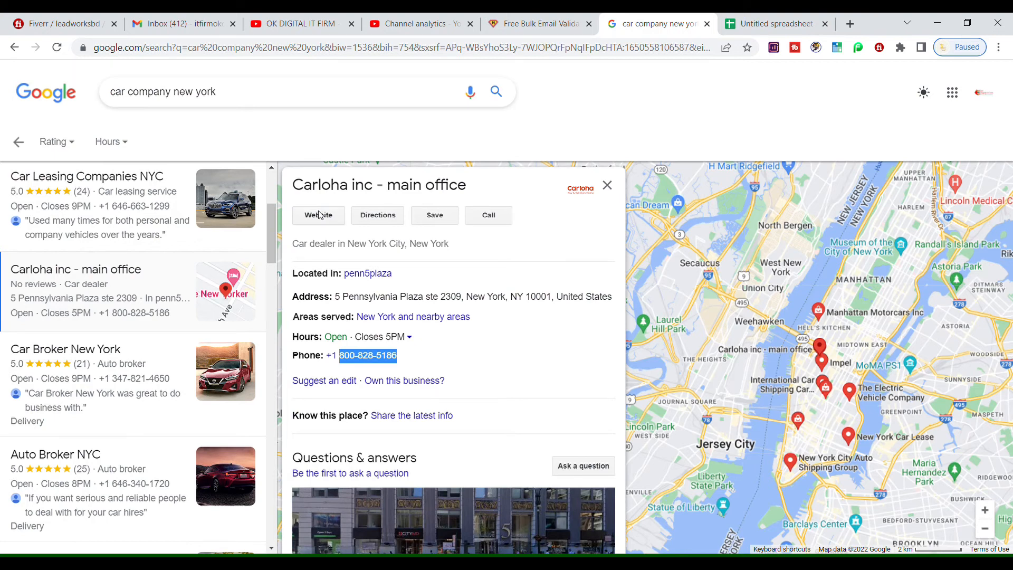
left_click(767, 24)
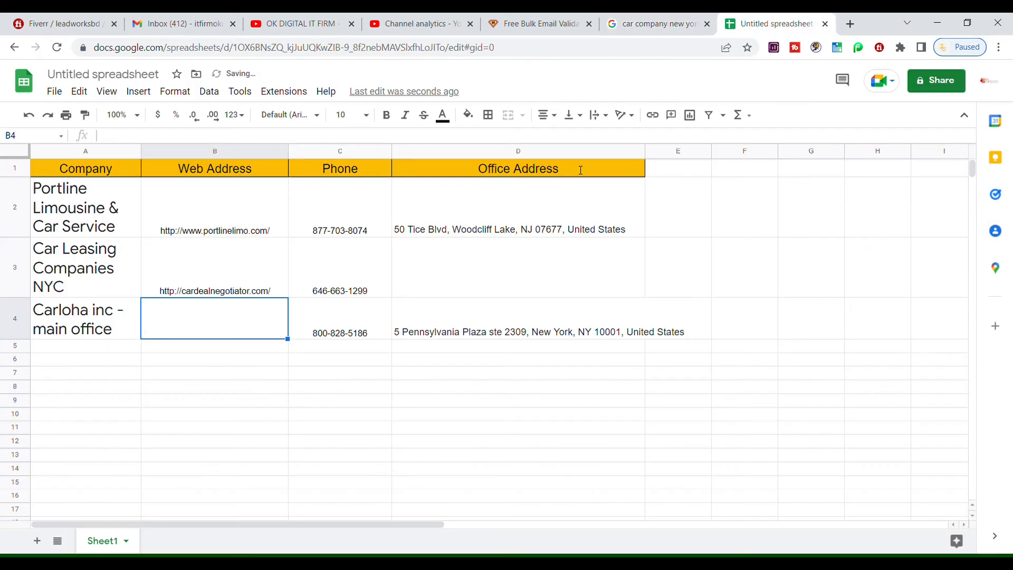
key("ctrl+v")
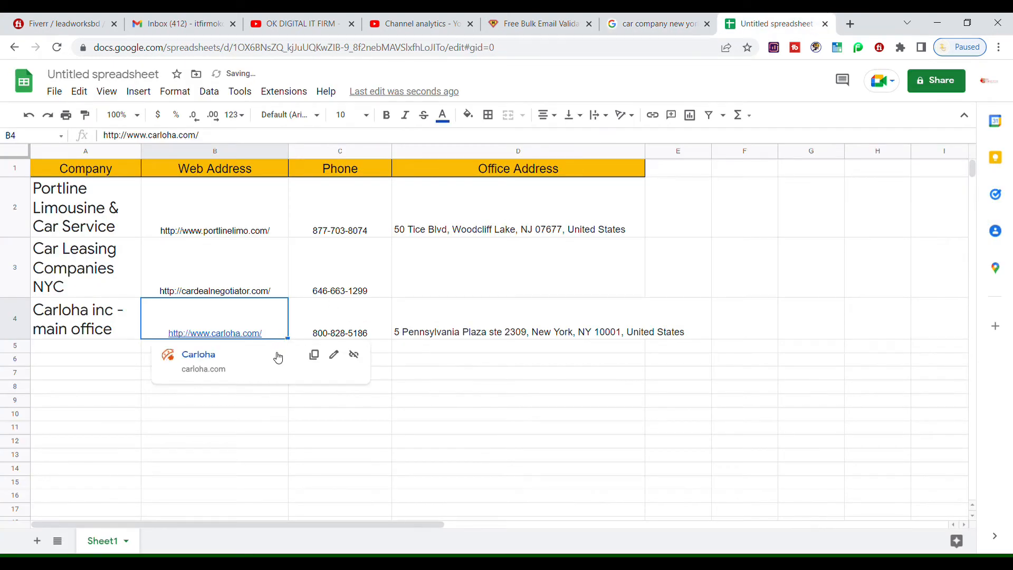
left_click(355, 356)
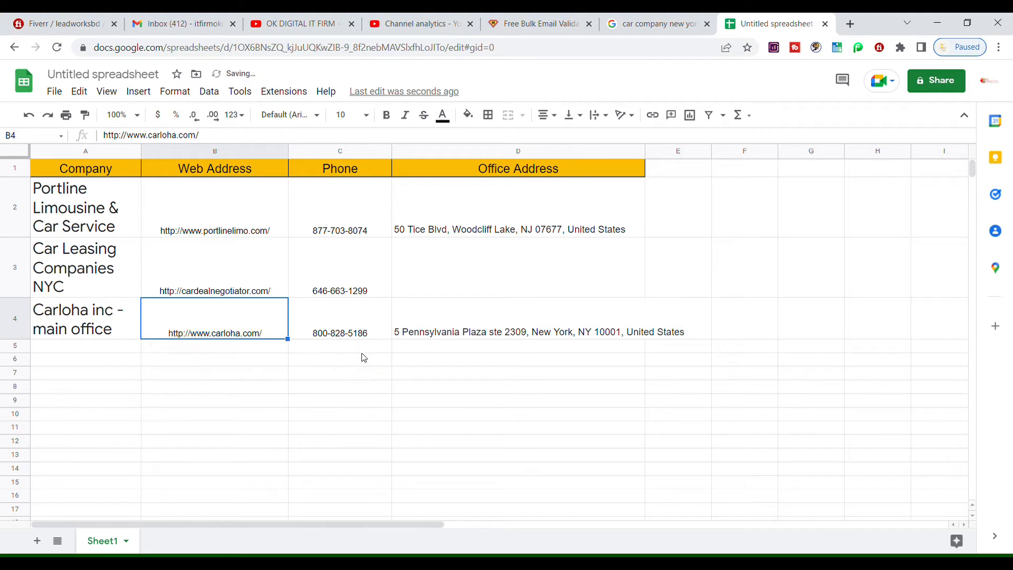
Look through the Google results past Auto Broker NYC and open the Online Car Offers listing
left_click(227, 350)
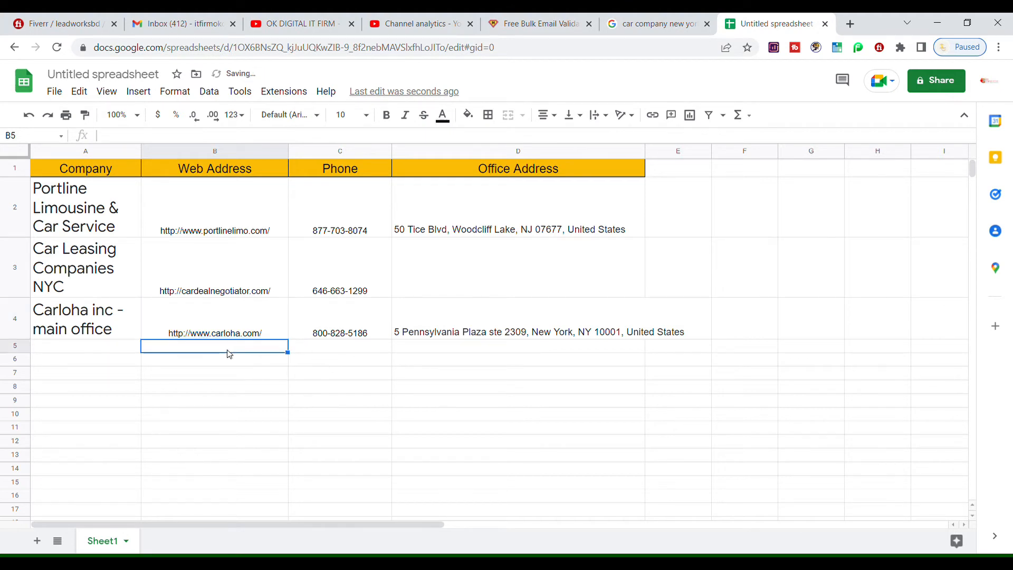
left_click(74, 351)
left_click(654, 24)
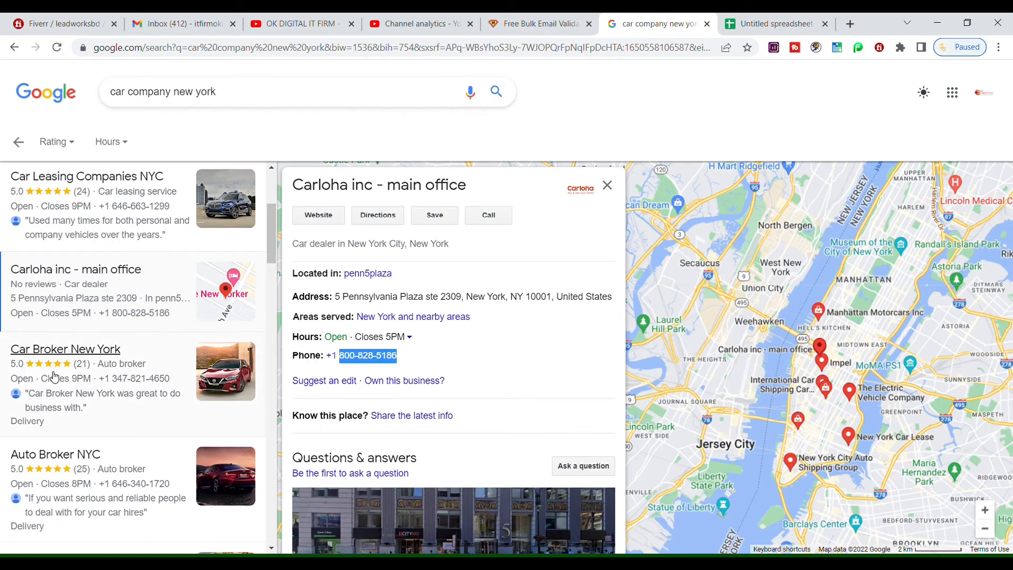
left_click(87, 455)
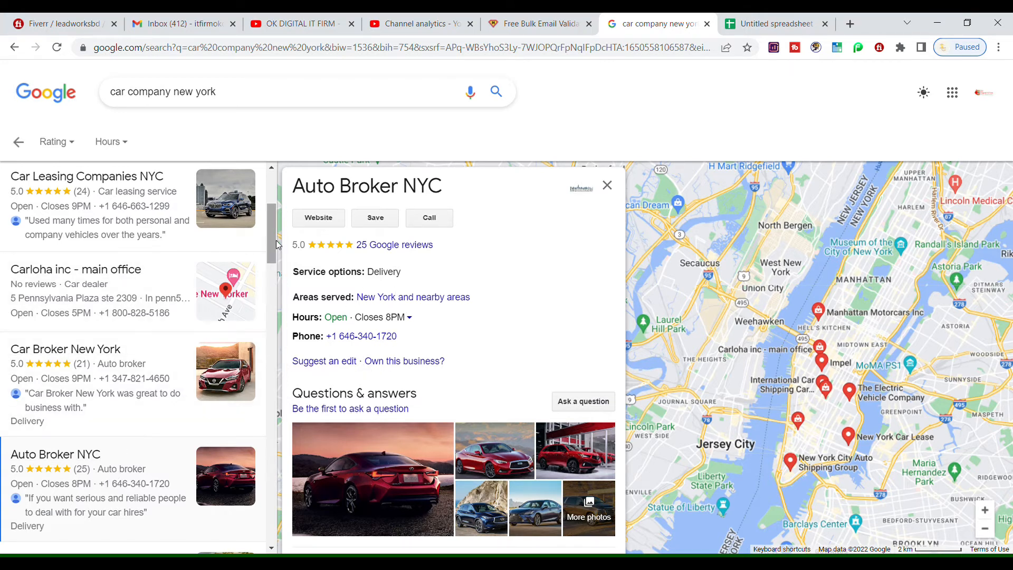
scroll(248, 359, "down", 4)
left_click(71, 348)
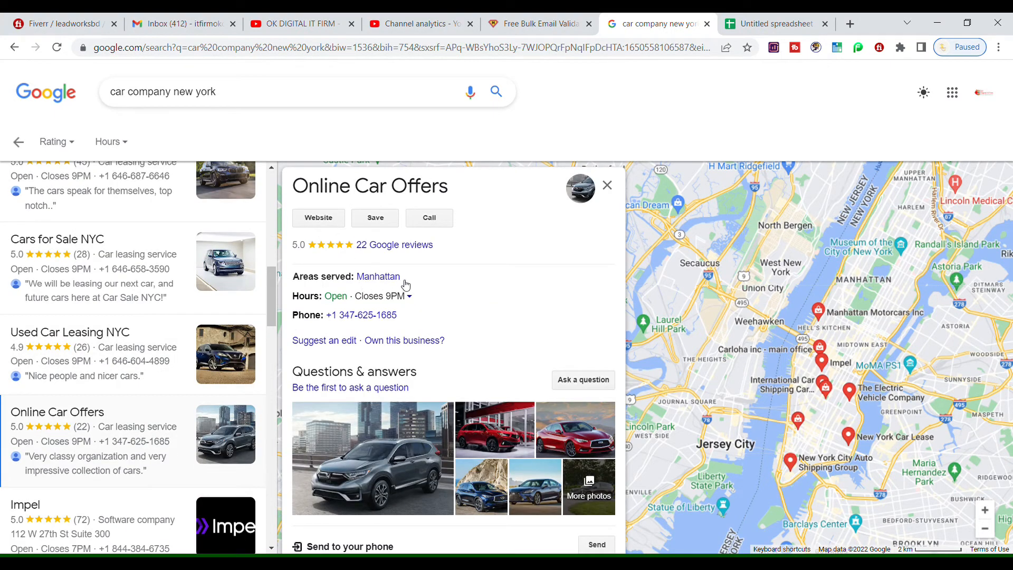
Copy the served area Manhattan from the Online Car Offers listing into cell D5, pasting values only
left_click_drag(414, 282, 357, 283)
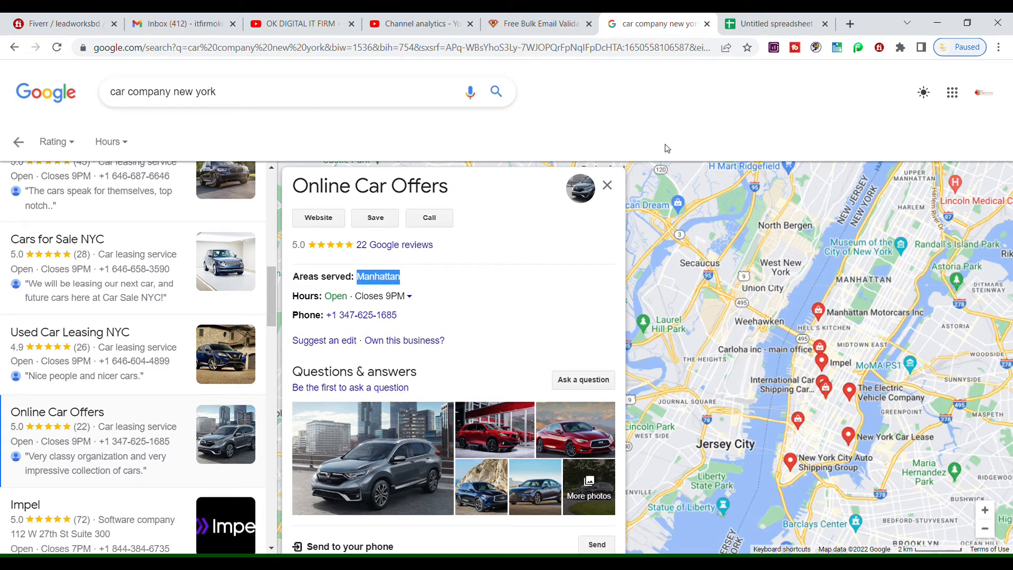
left_click(771, 24)
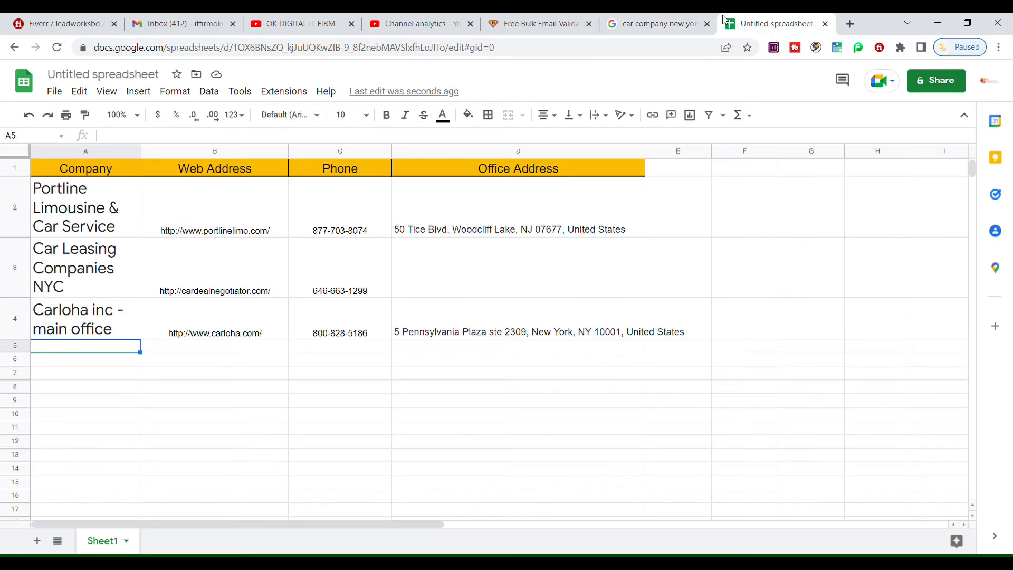
left_click(438, 351)
key("ctrl+v")
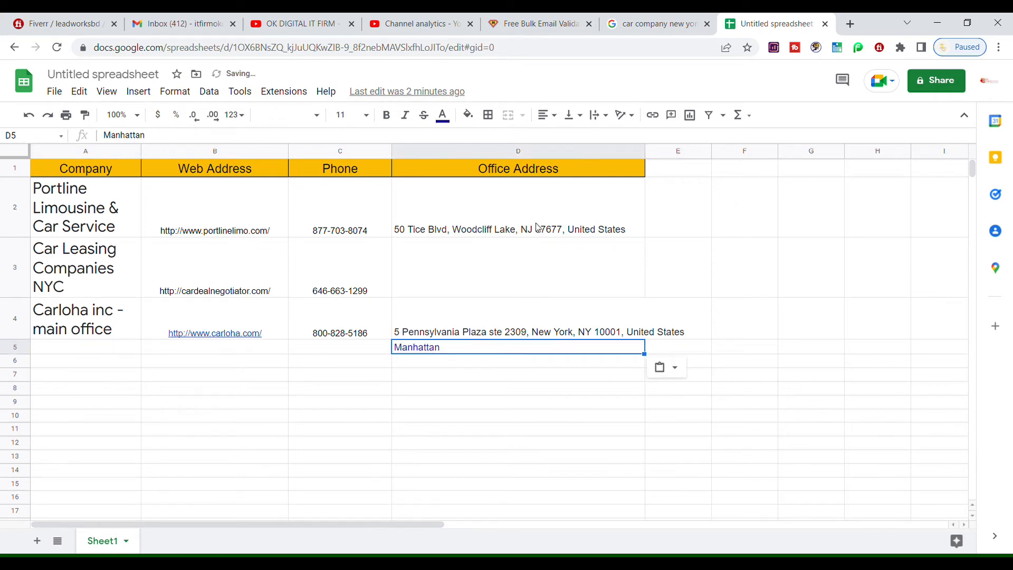
left_click(667, 378)
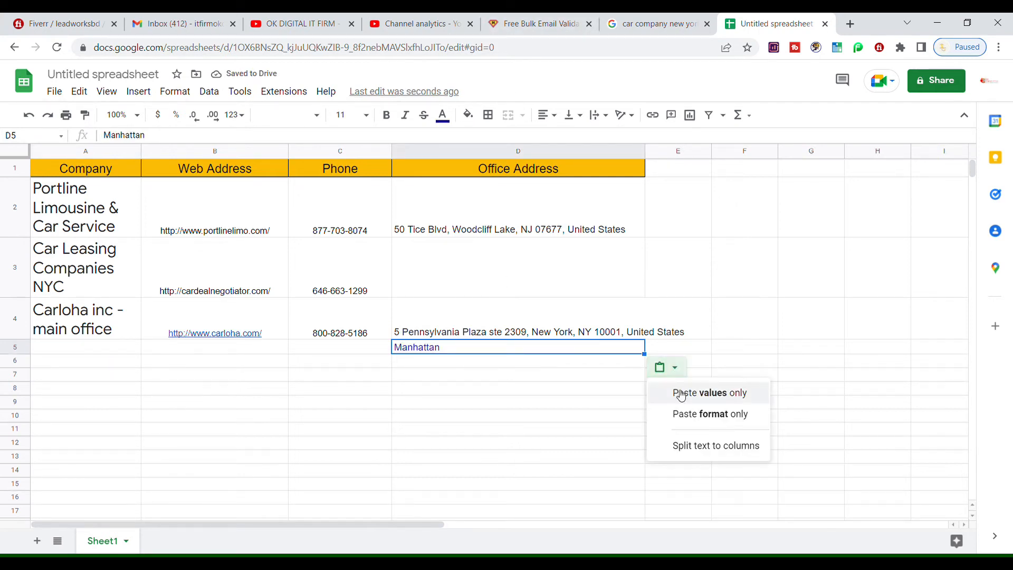
left_click(683, 391)
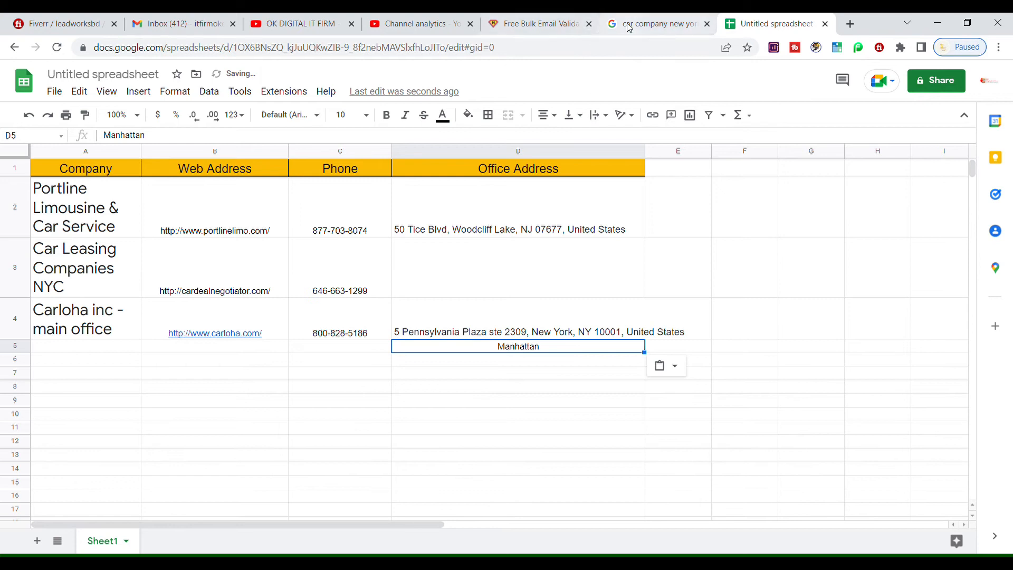
left_click(649, 23)
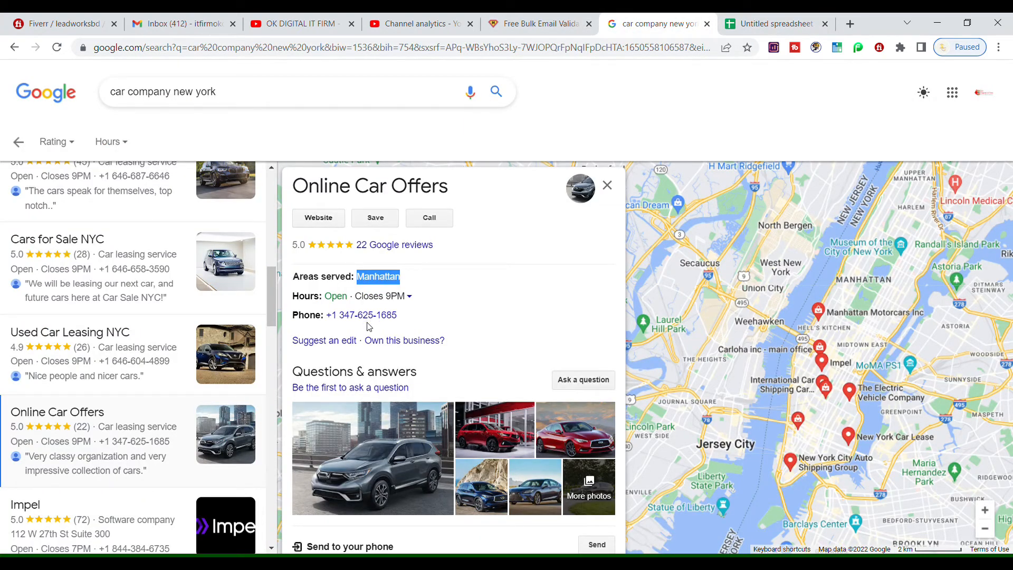
left_click(726, 24)
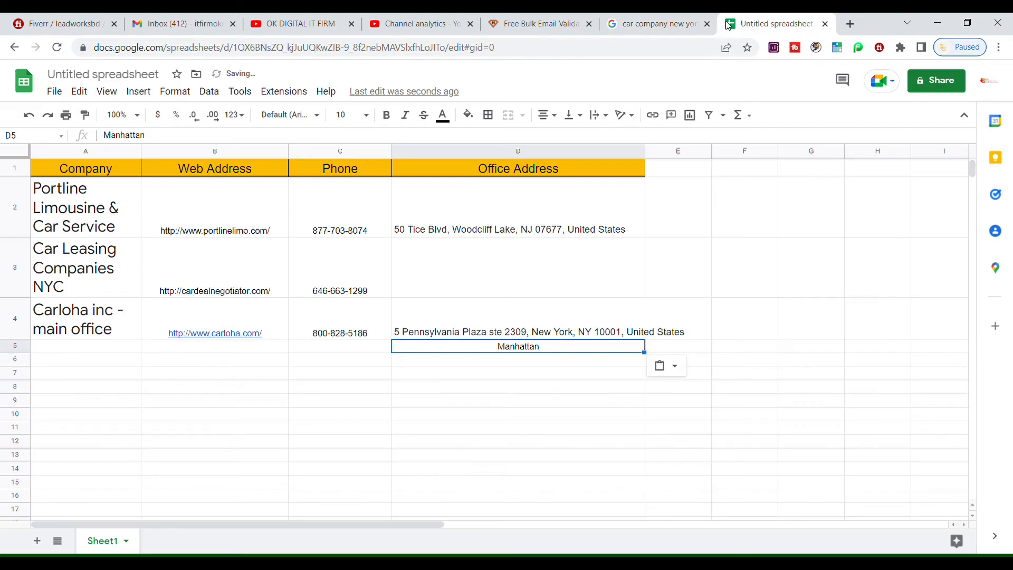
left_click(217, 351)
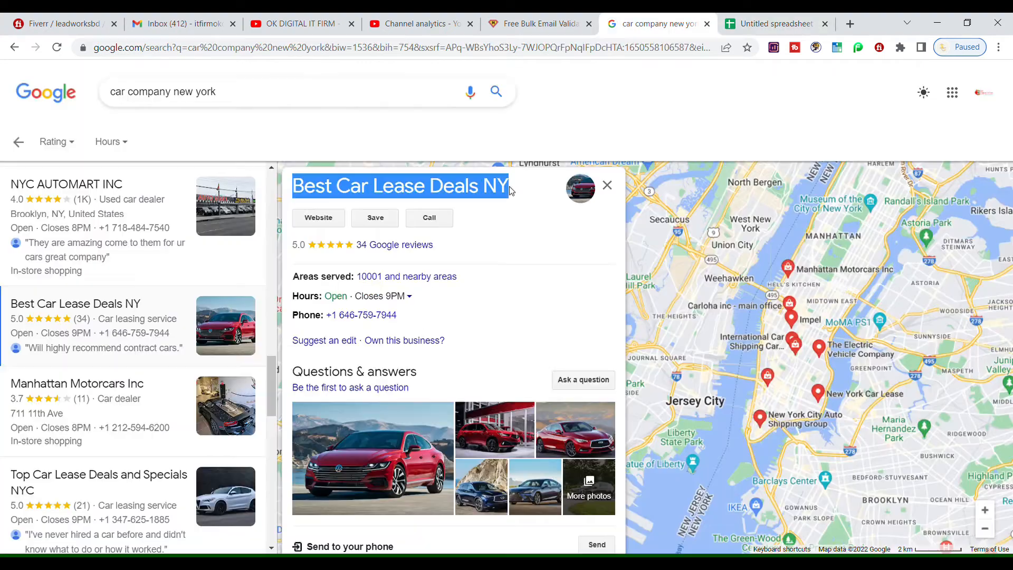
Copy the name Best Car Lease Deals NY into cell A6 and its phone number without country code into C6, pasting the phone's values only
left_click(733, 20)
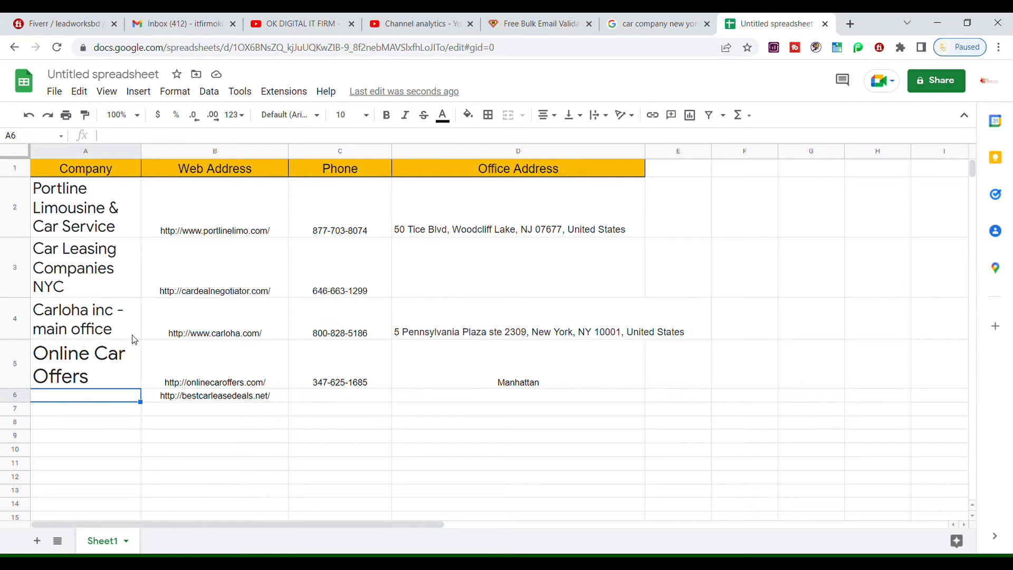
type("Best Car Lease Deals NY")
left_click(355, 429)
left_click(657, 24)
left_click_drag(397, 315, 344, 322)
key("ctrl+c")
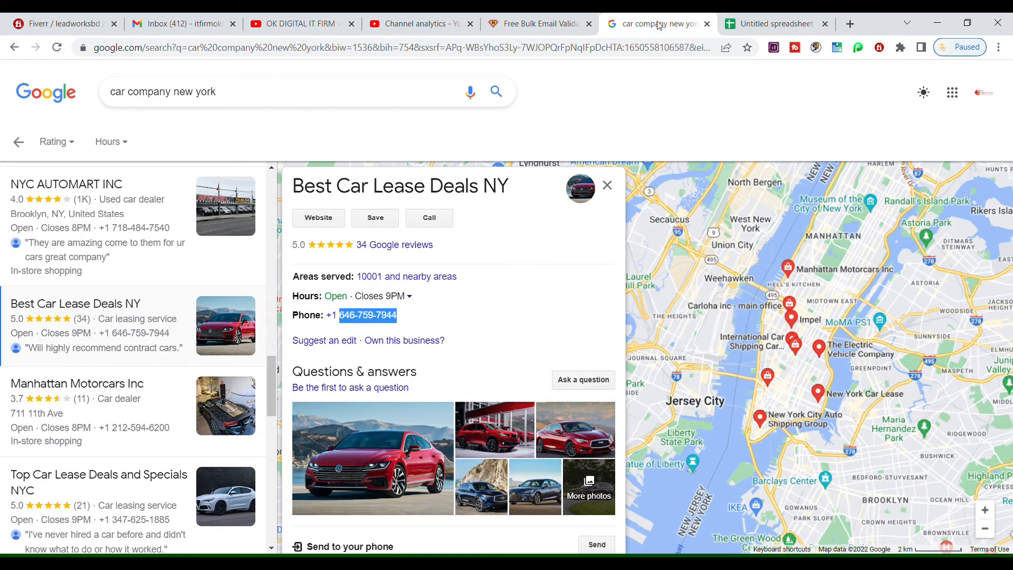
left_click(747, 21)
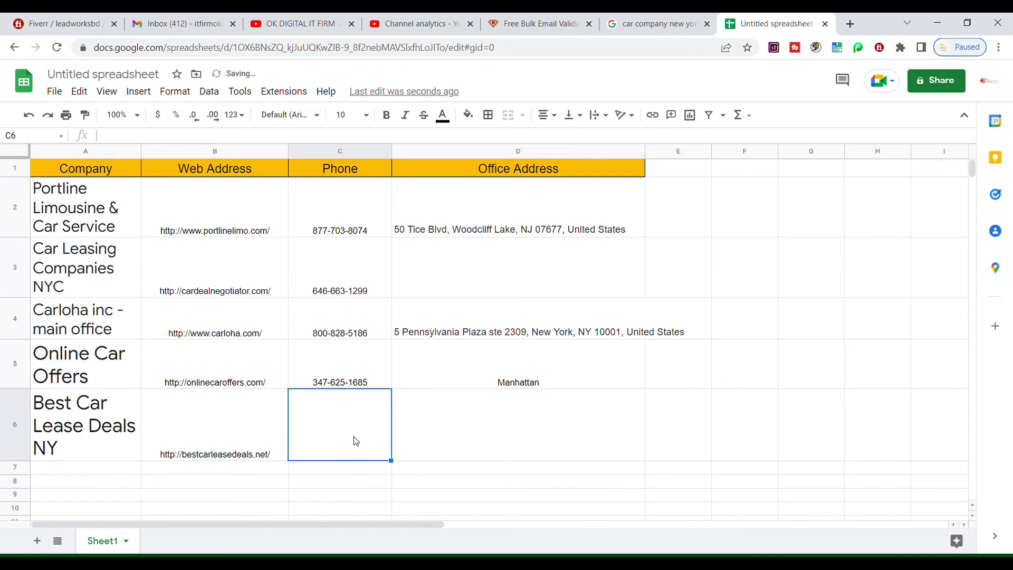
key("ctrl+v")
left_click(420, 476)
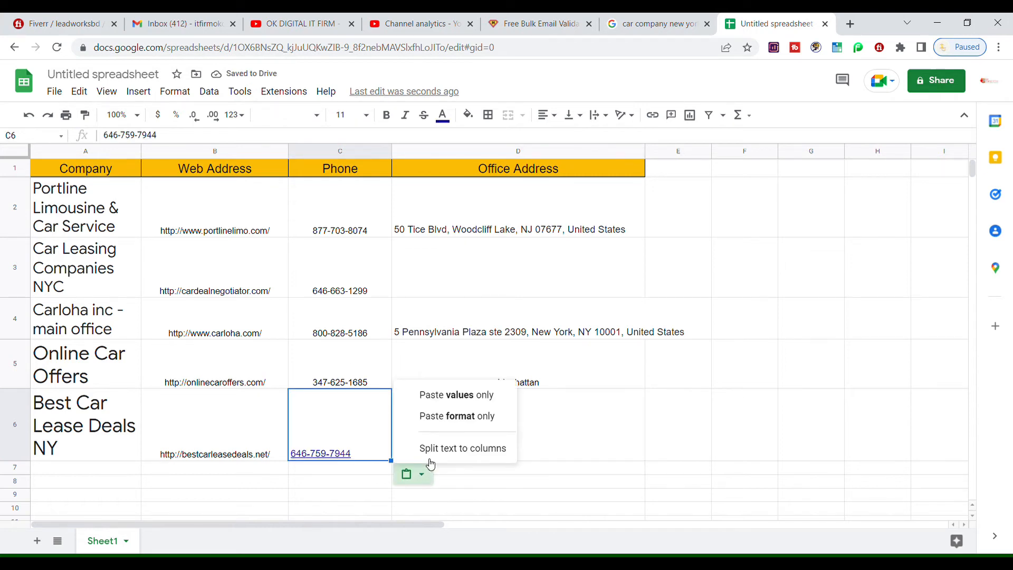
left_click(457, 395)
left_click(458, 399)
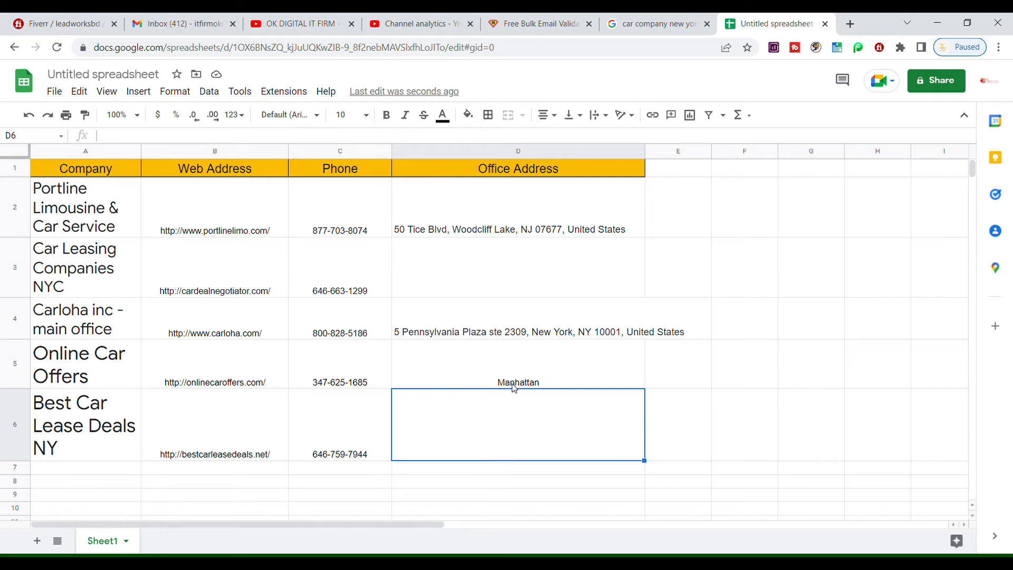
Check the Best Car Lease Deals NY listing for an office address and look through the remaining Google results, returning to the spreadsheet
left_click(473, 351)
left_click(443, 447)
left_click(654, 24)
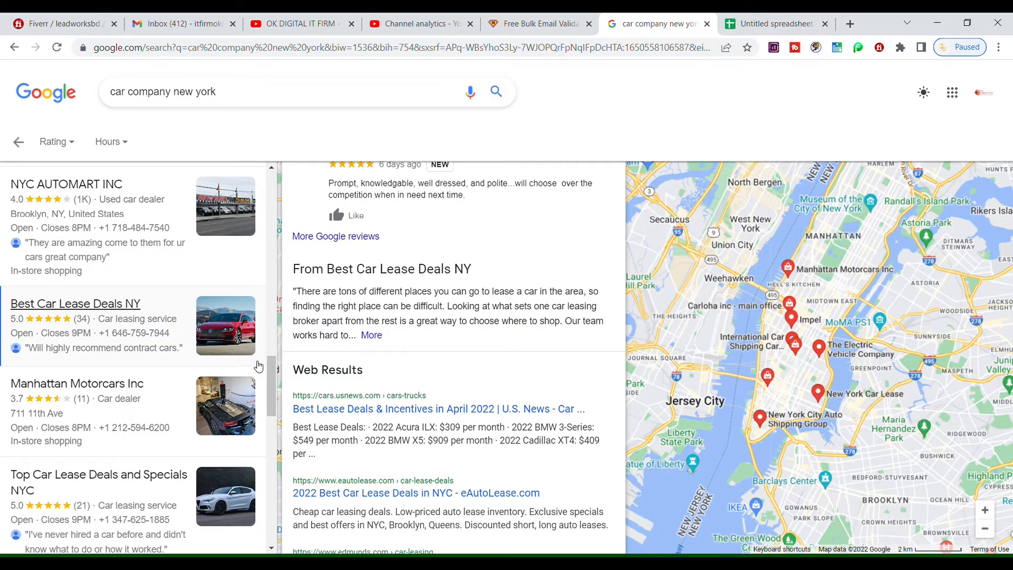
left_click_drag(270, 373, 266, 462)
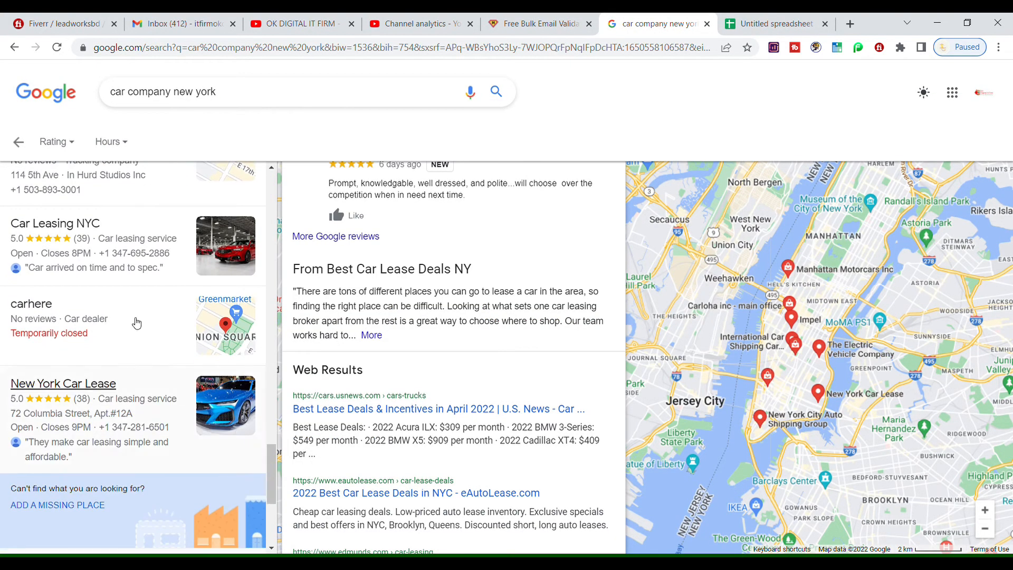
scroll(271, 462, "down", 5)
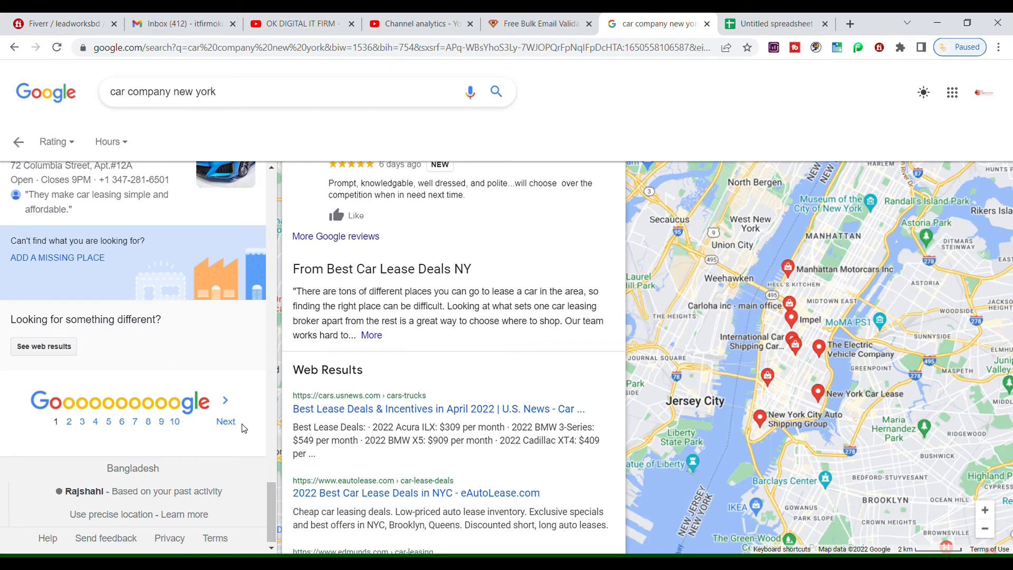
left_click(771, 24)
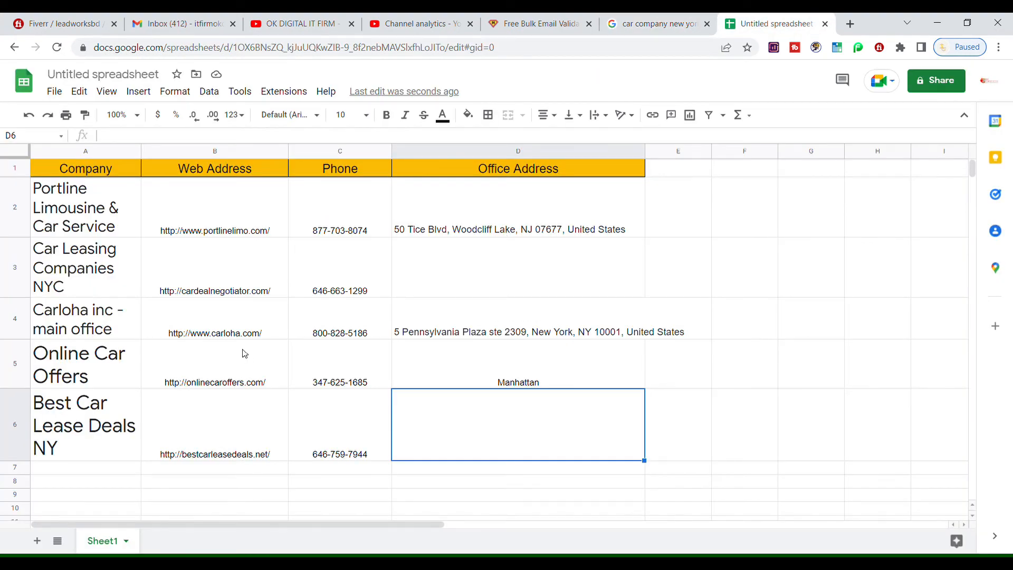
Set the font size of the data range A2:D6 to 12
left_click(91, 212)
left_click_drag(90, 207, 492, 446)
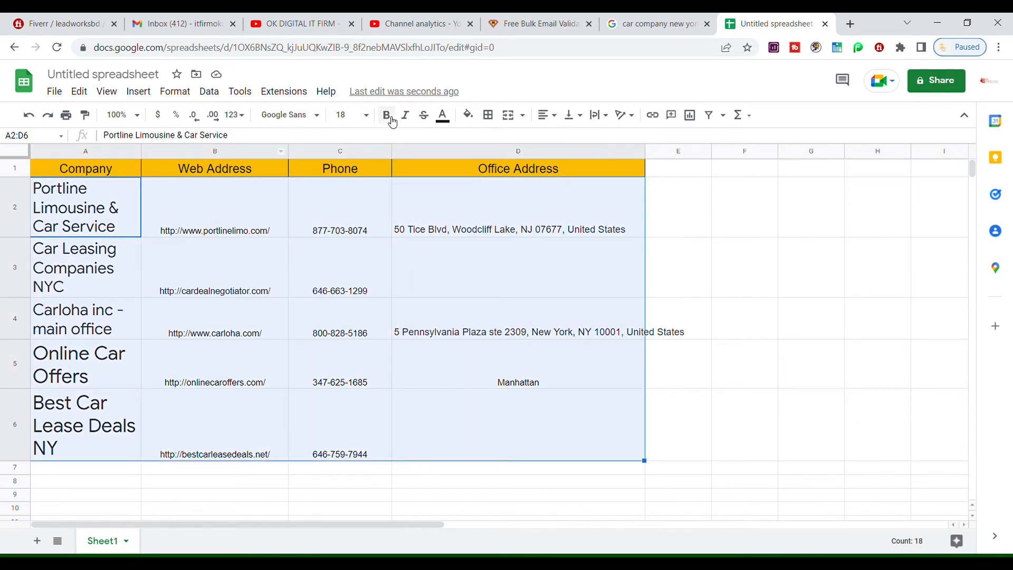
left_click(364, 115)
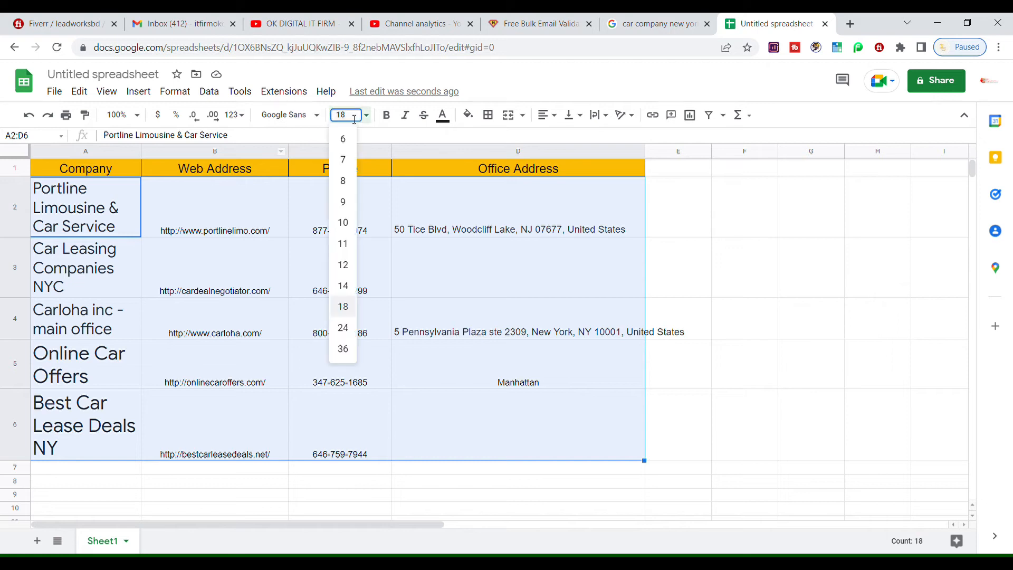
left_click(347, 267)
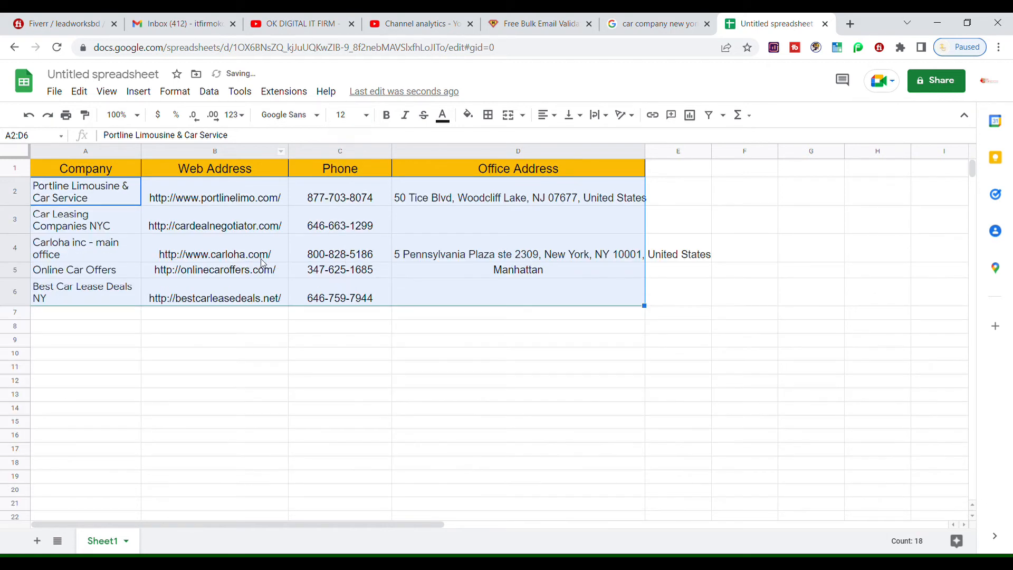
Apply all borders to the data range A2:D6 and center its text horizontally
left_click(490, 118)
left_click(498, 142)
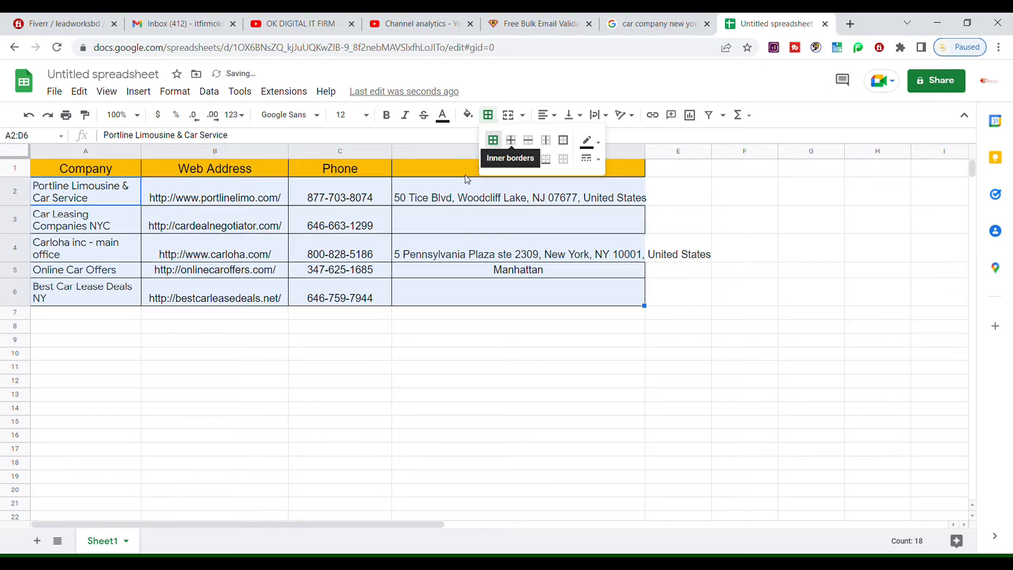
left_click(546, 115)
left_click(561, 139)
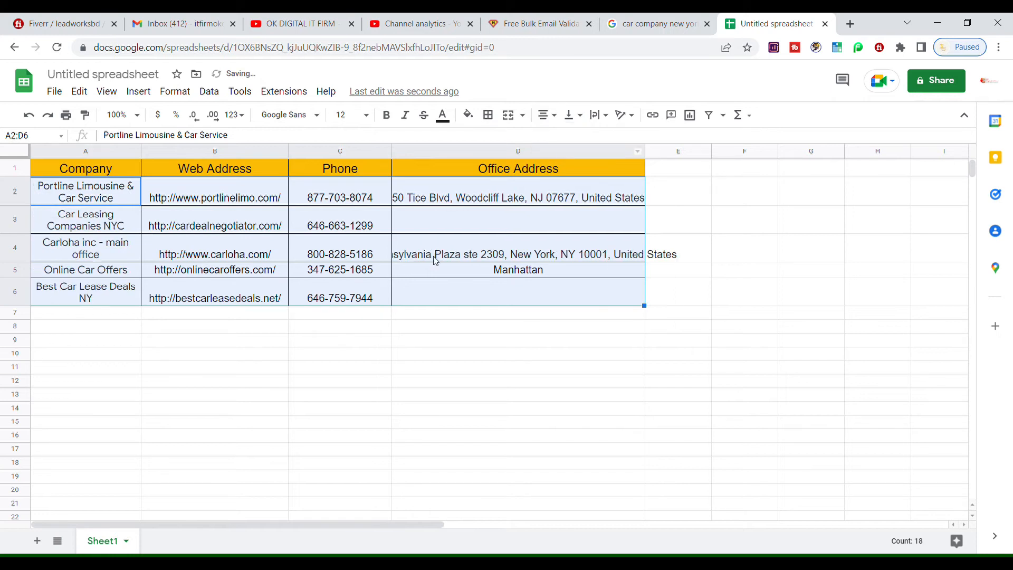
Widen the Office Address column so that the full Carloha address in D4 fits inside its cell
left_click(436, 257)
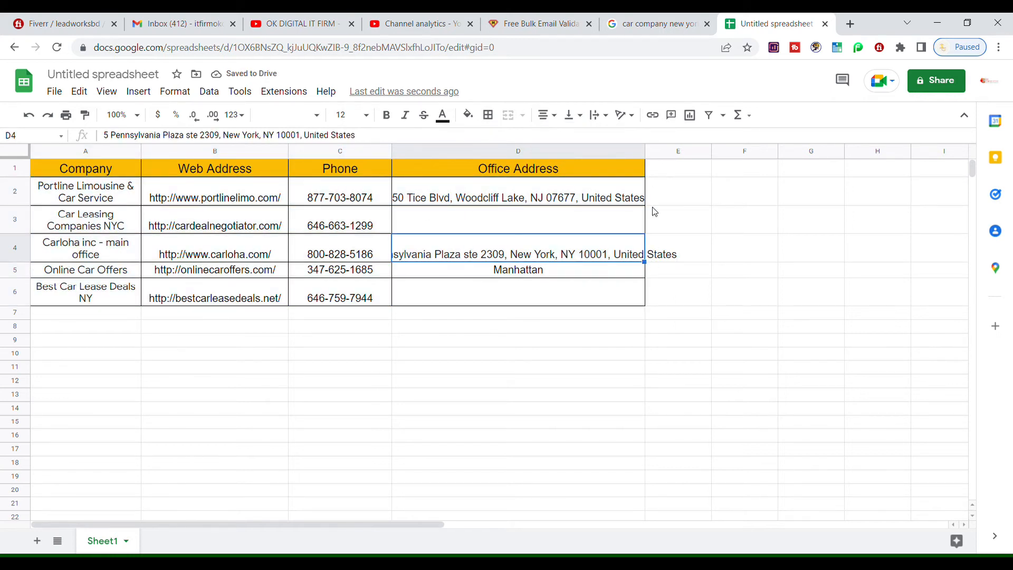
left_click_drag(645, 151, 738, 152)
left_click(434, 325)
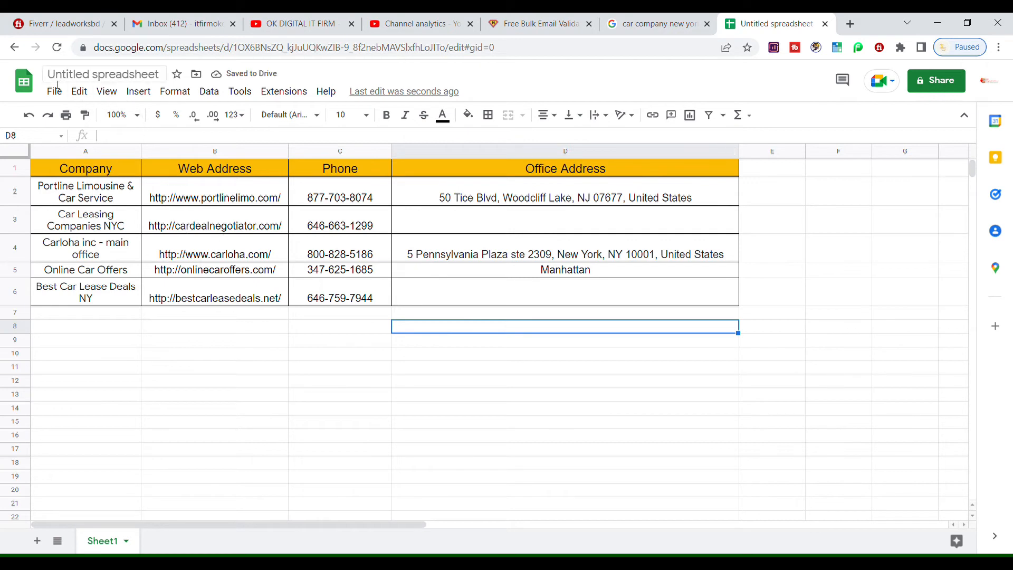
Copy the query "car company new york" from Google and paste it over the spreadsheet's title
left_click(73, 80)
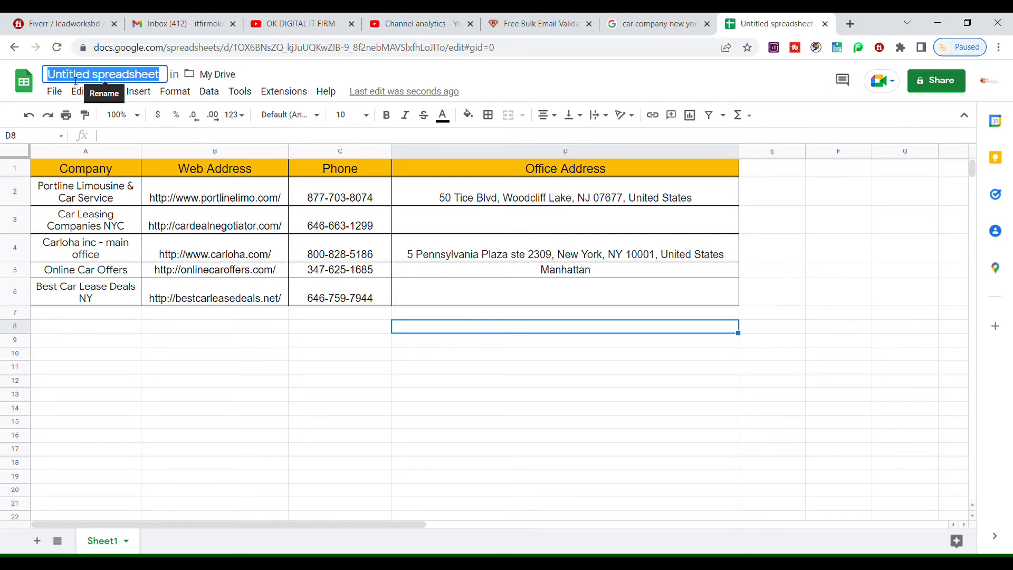
left_click(623, 24)
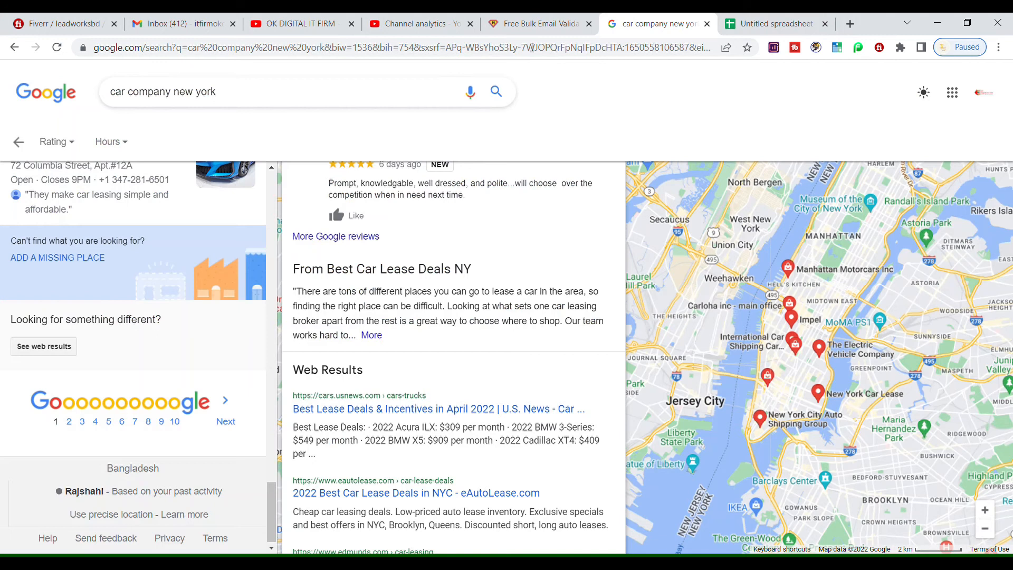
left_click_drag(225, 97, 85, 88)
key("ctrl+c")
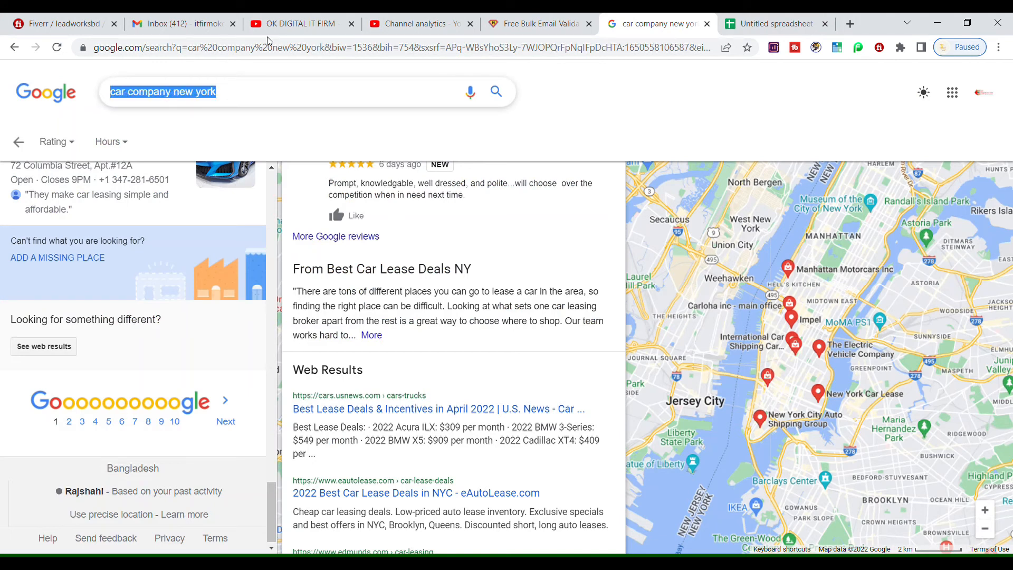
left_click(771, 24)
left_click(104, 78)
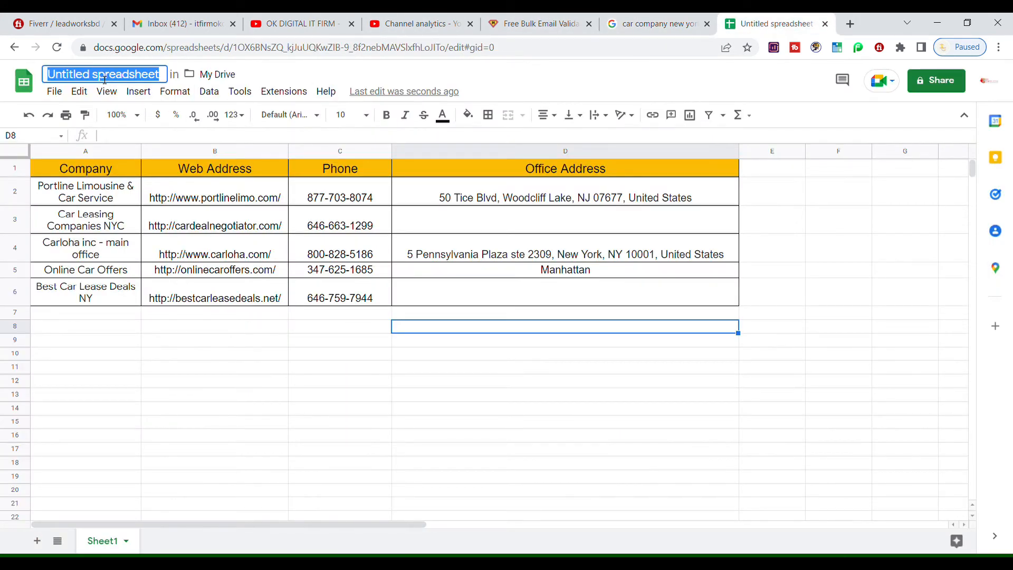
key("ctrl+v")
Capitalize each word of the spreadsheet's title so it reads "Car Company New York", and apply the name
left_click(52, 74)
key("BackSpace")
type("C")
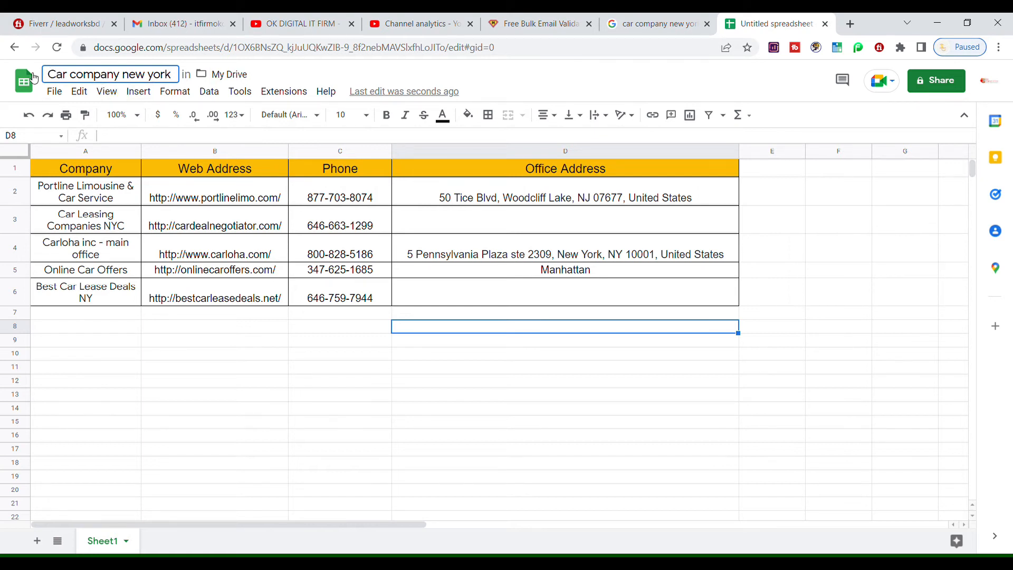
type("C")
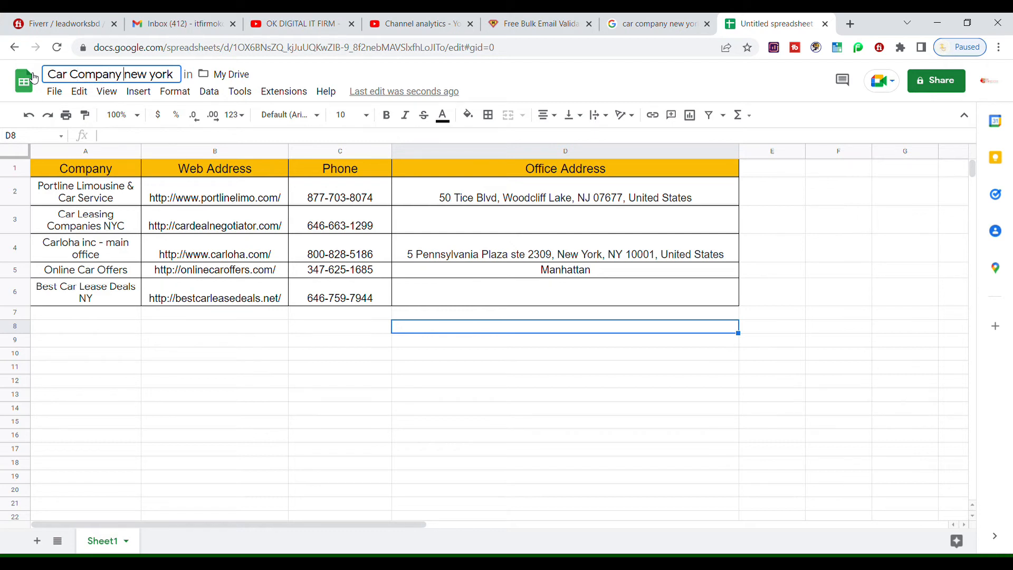
type("N")
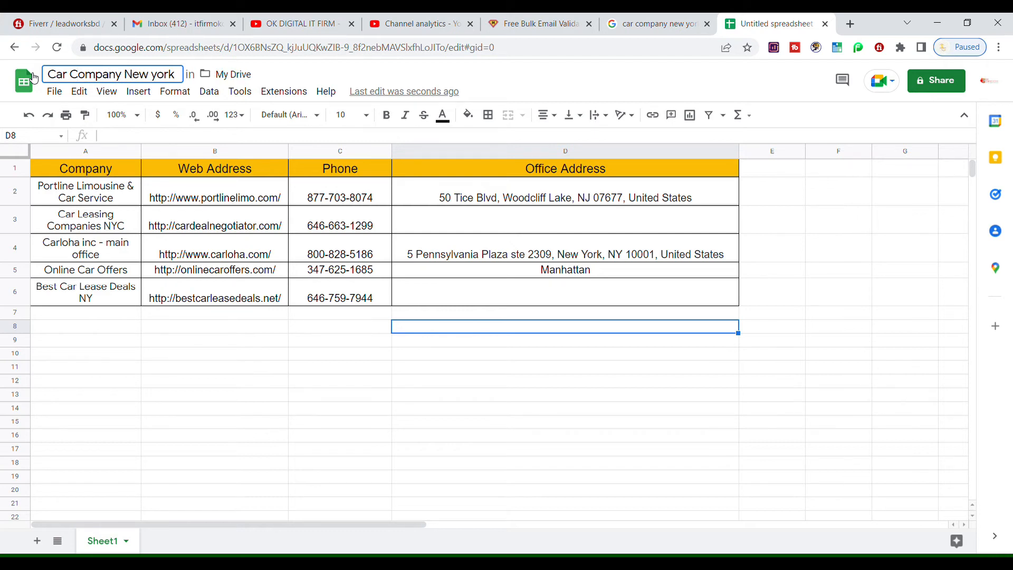
type("Y")
key("Return")
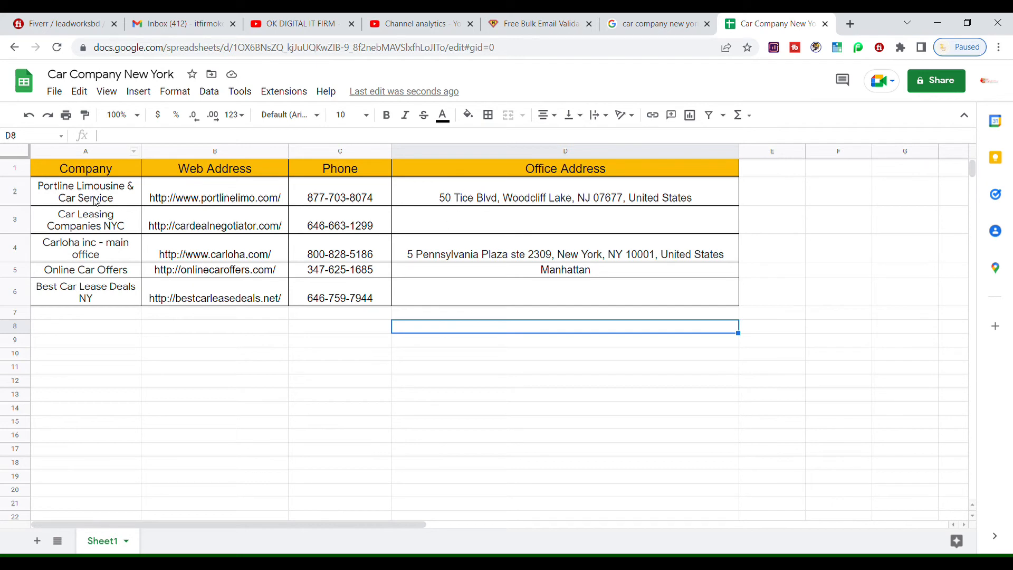
Make the header cells A1:D1 bold
left_click(91, 173)
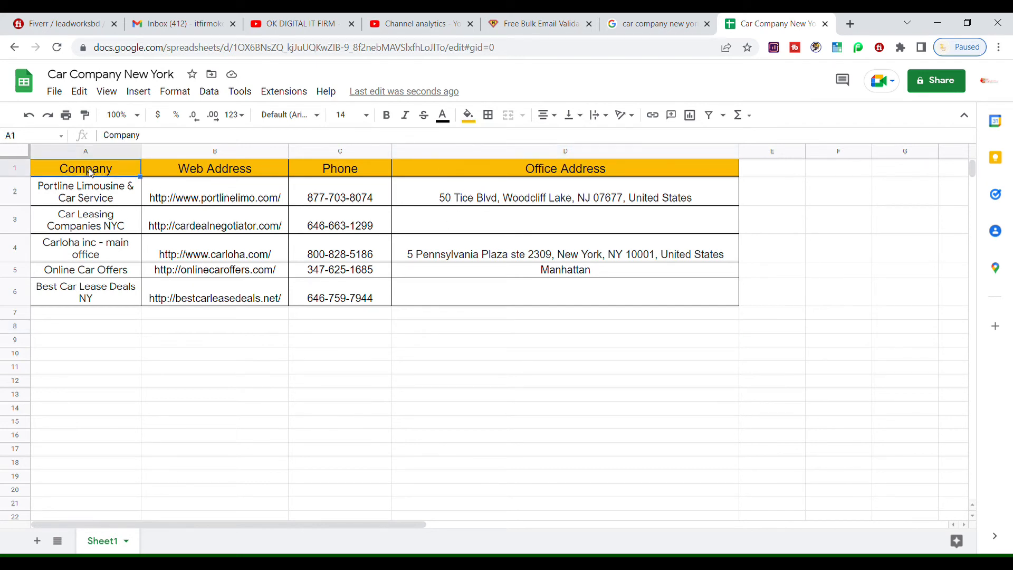
key("shift+Right")
key("shift+Right")
key("shift+Right")
key("ctrl+b")
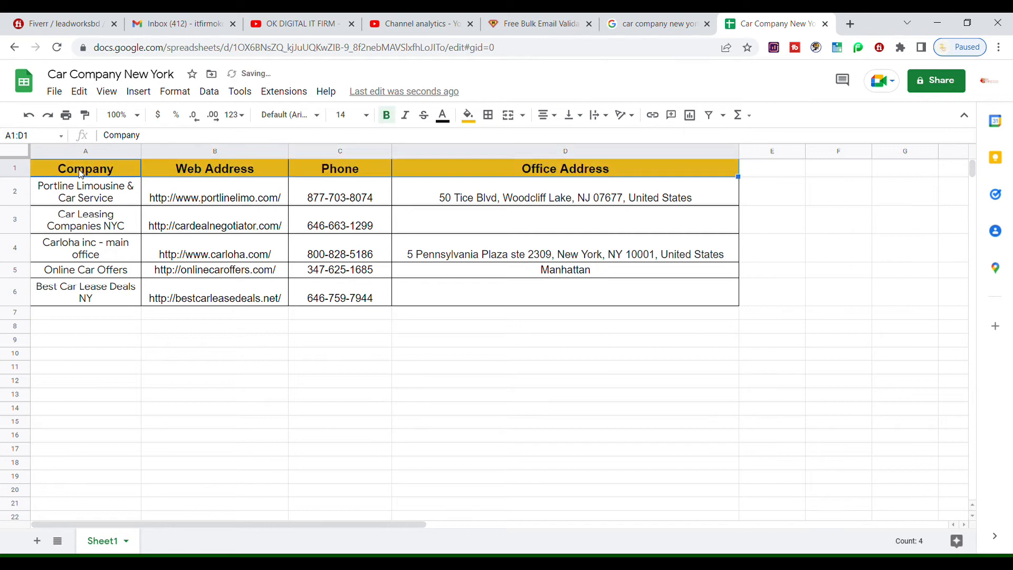
left_click(216, 224)
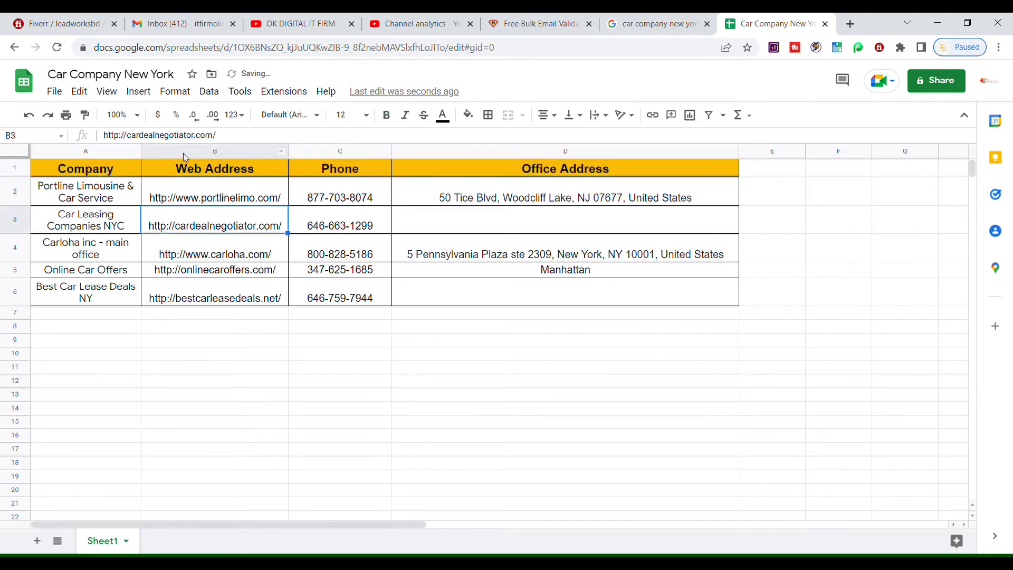
left_click(55, 91)
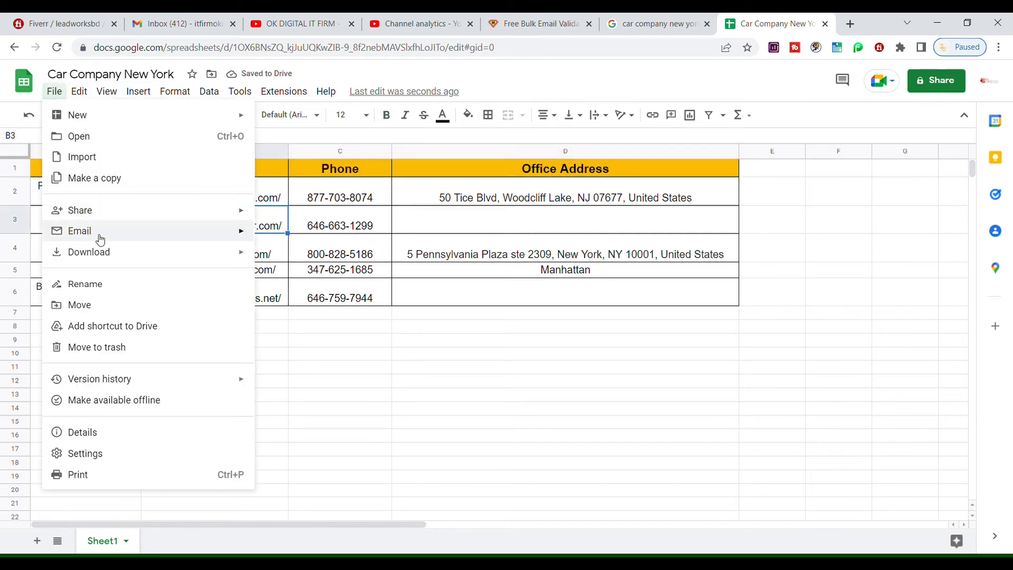
mouse_move(167, 211)
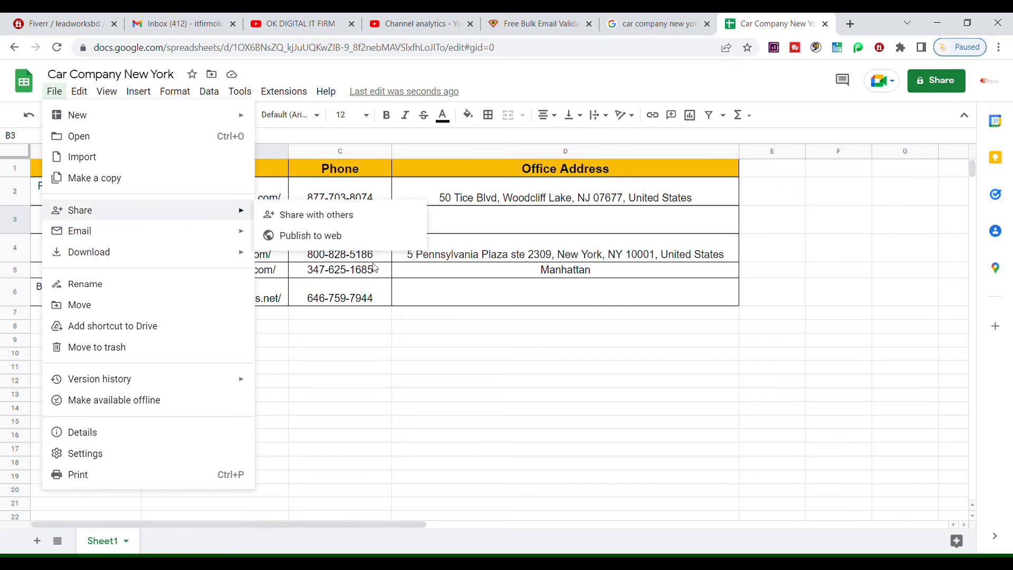
left_click(415, 345)
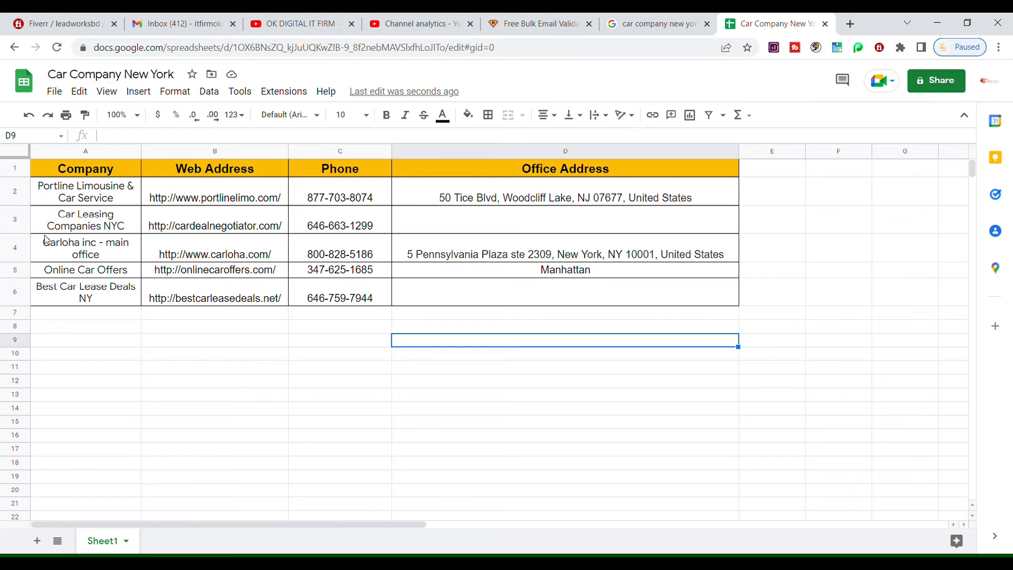
left_click(15, 219)
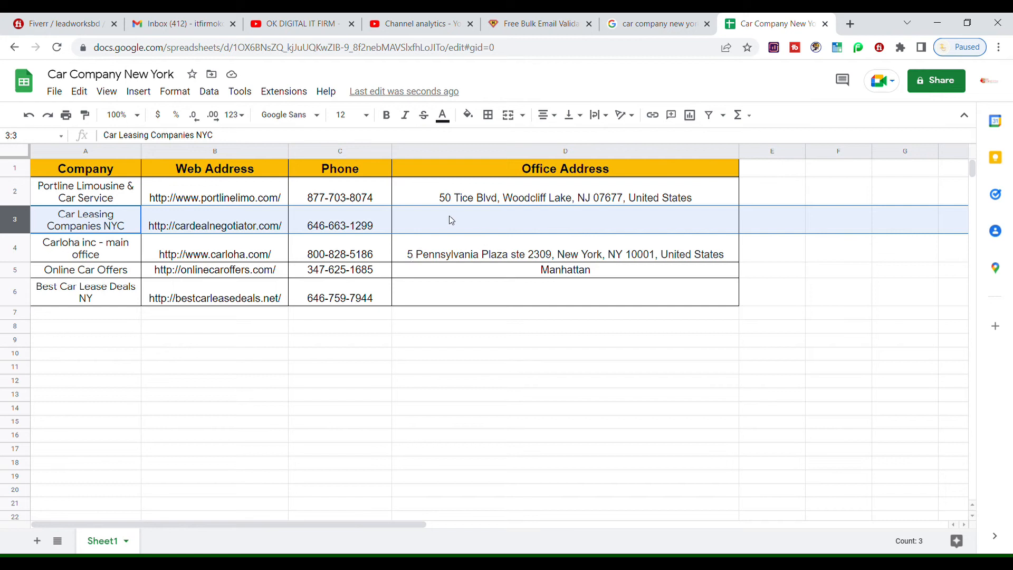
left_click(220, 248)
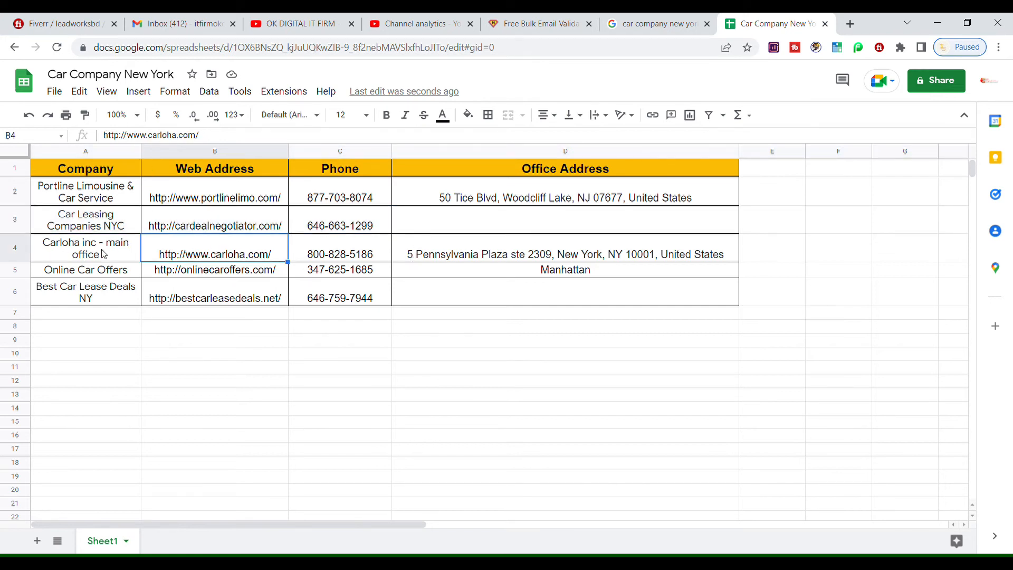
Widen the Company column so each company name fits on one line, and set the font size of A2:D6 to 14
left_click_drag(147, 153, 196, 153)
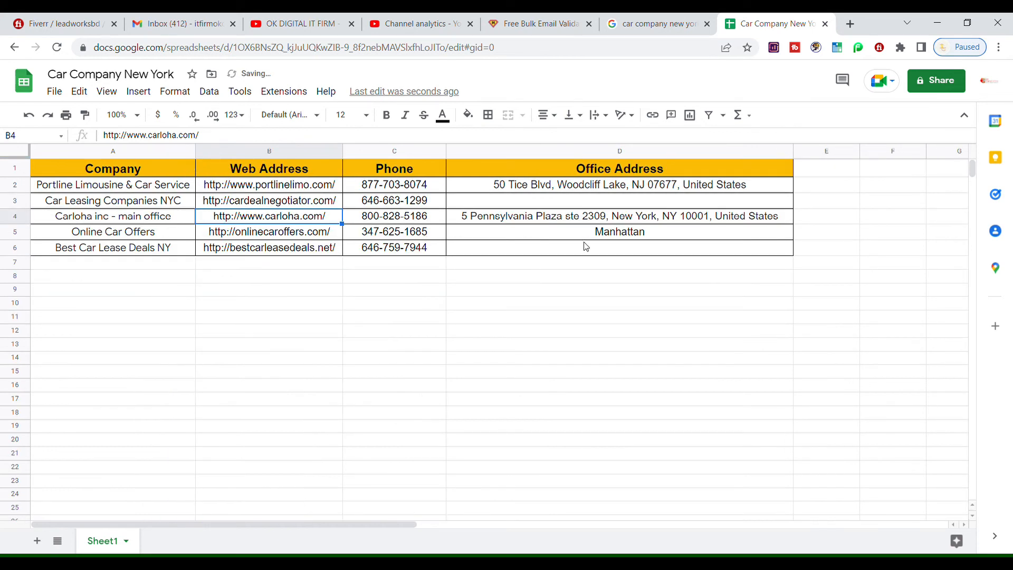
left_click(382, 267)
left_click(83, 189)
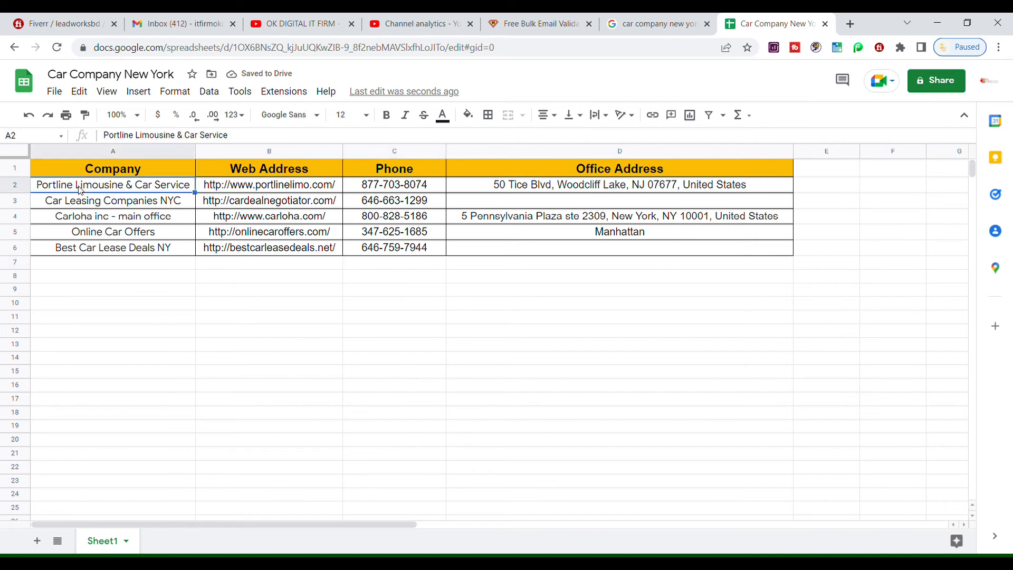
left_click_drag(70, 190, 577, 249)
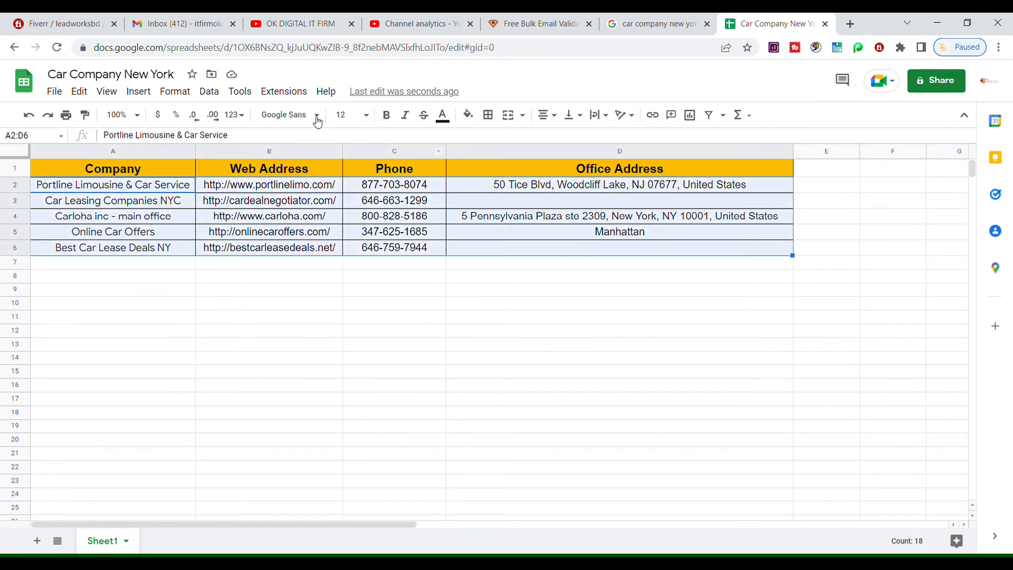
left_click(348, 115)
left_click(349, 288)
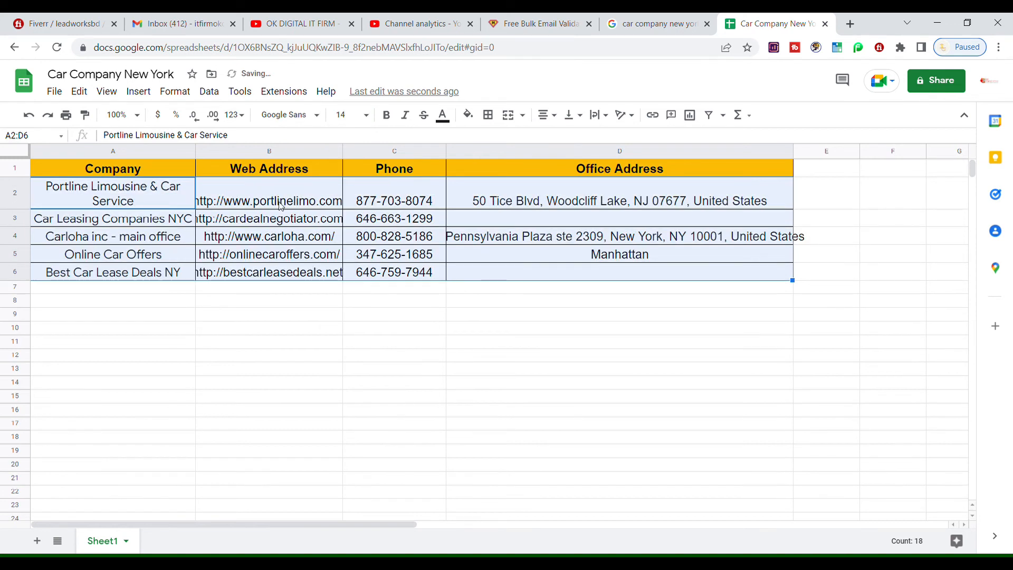
Widen the Company and Web Address columns so that every company name and web address fits on one line inside its cell
left_click(232, 207)
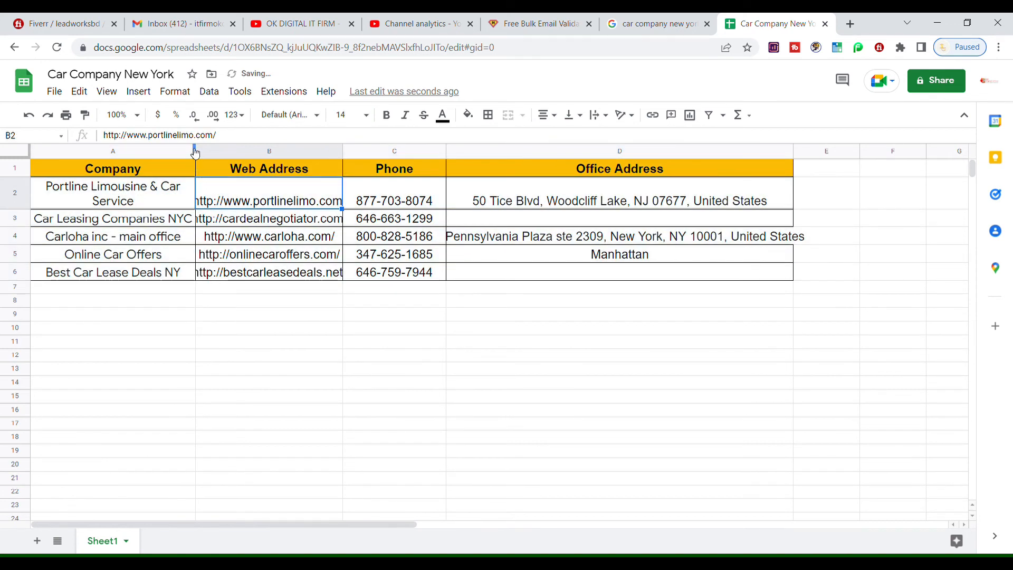
left_click_drag(195, 151, 234, 152)
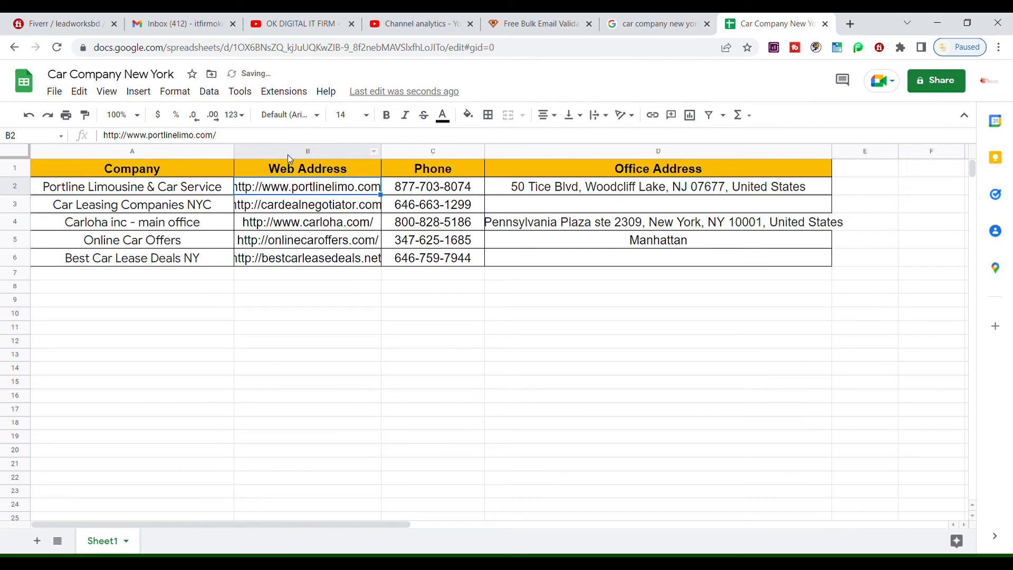
left_click_drag(382, 154, 411, 154)
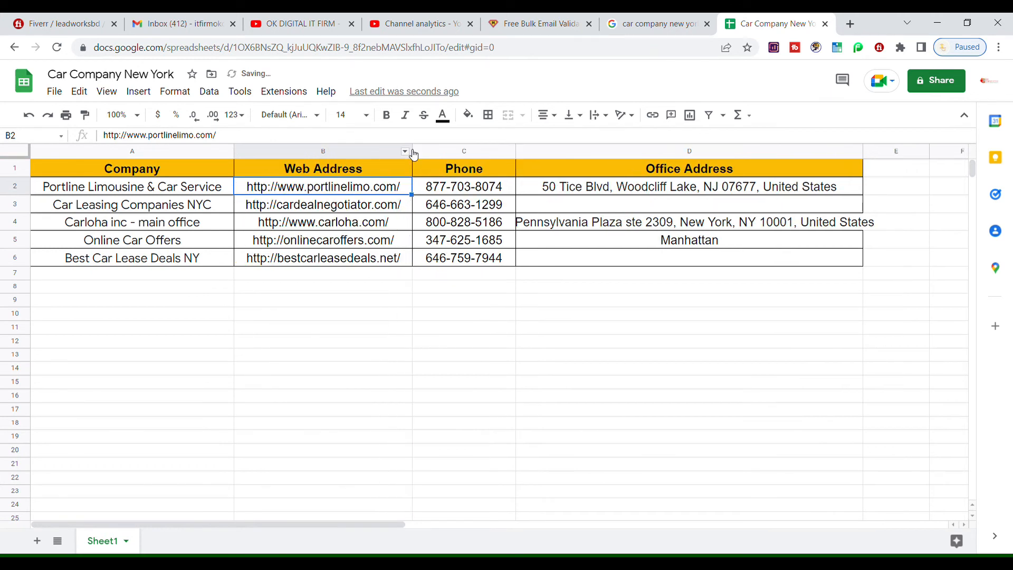
Set the header cells A1:D1 to font size 18 and widen the Office Address column so the full address in D4 fits
left_click(127, 172)
left_click_drag(309, 171, 635, 168)
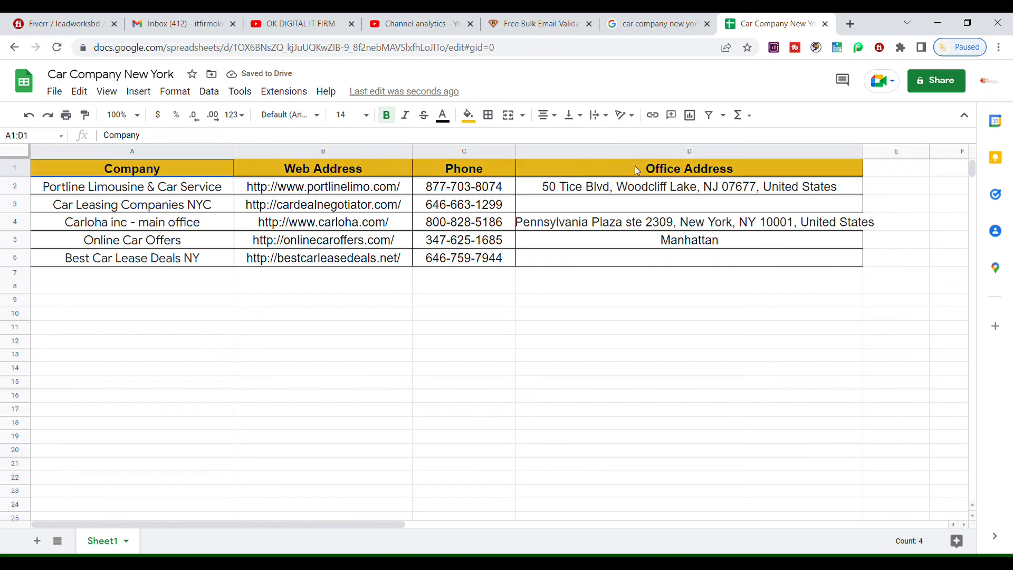
left_click(349, 115)
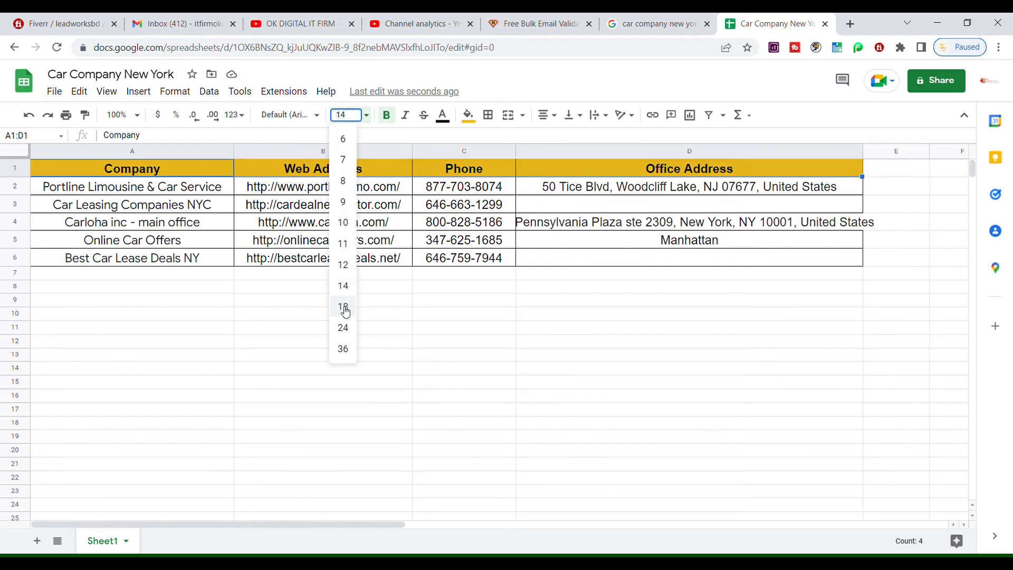
left_click(342, 306)
left_click(299, 209)
left_click(544, 295)
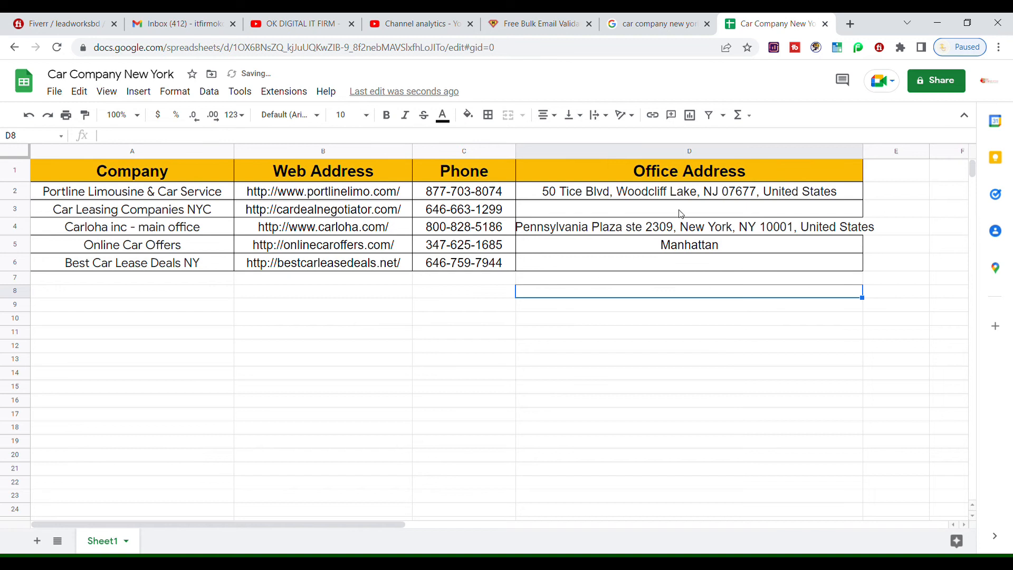
left_click_drag(863, 154, 901, 153)
left_click(598, 333)
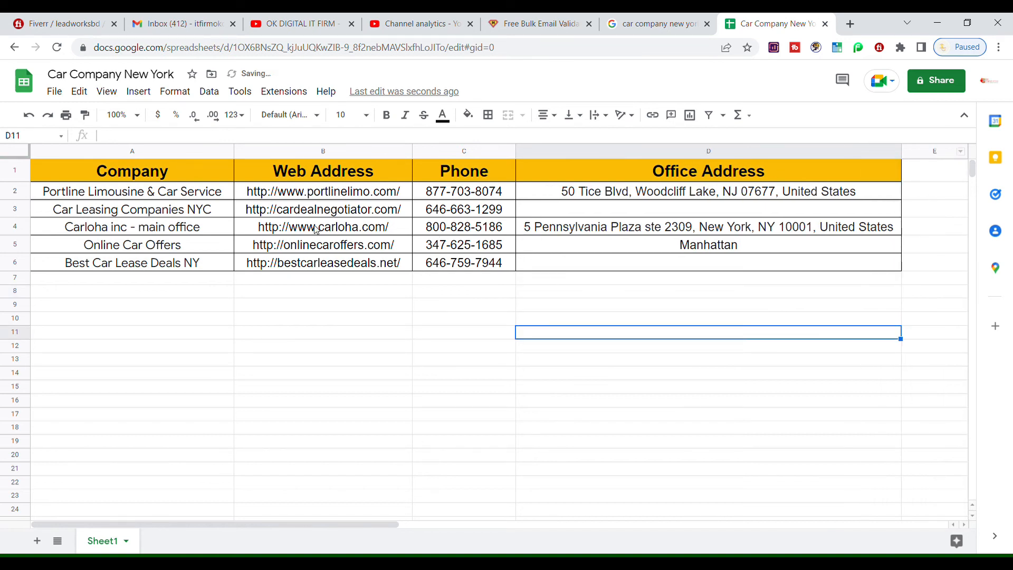
Left-align the company names and web addresses in A2:B6
left_click(179, 196)
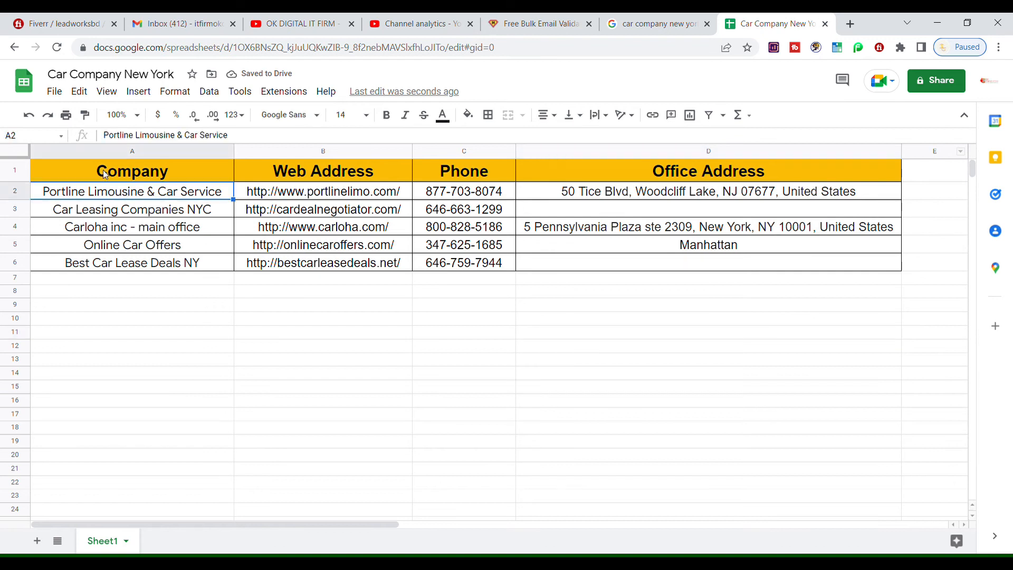
left_click_drag(208, 200, 369, 262)
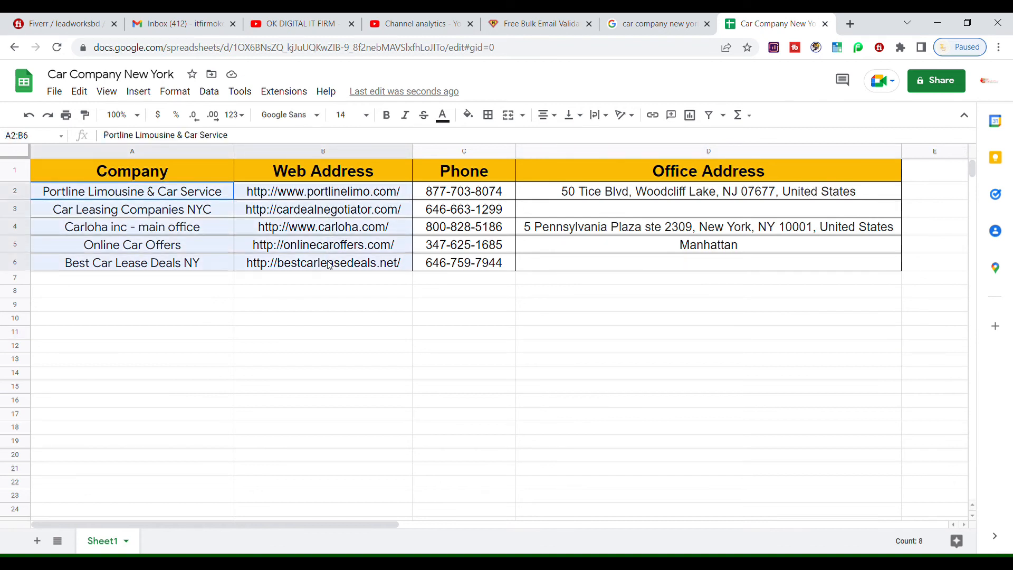
left_click(546, 115)
left_click(543, 136)
left_click(153, 227)
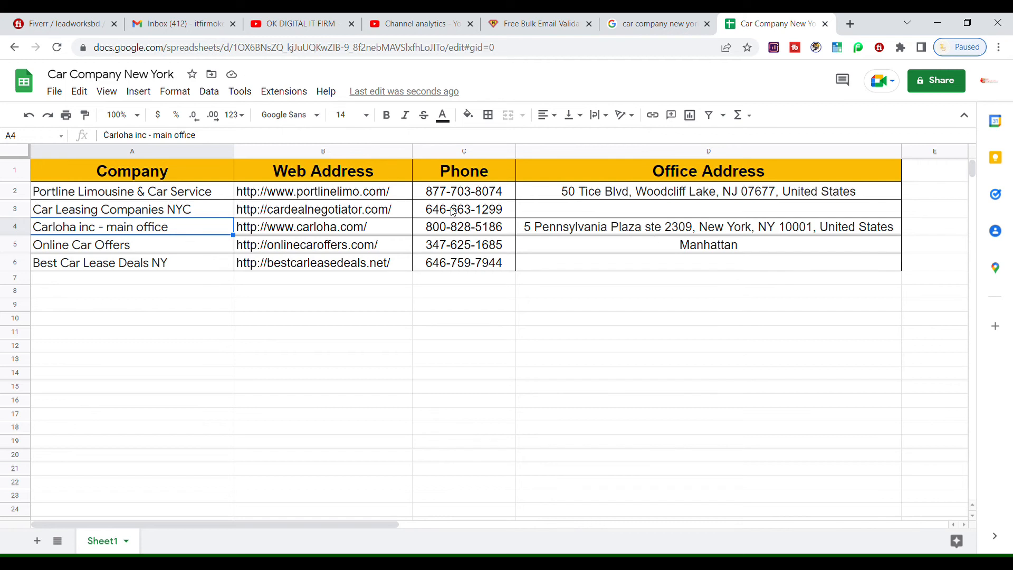
left_click(320, 206)
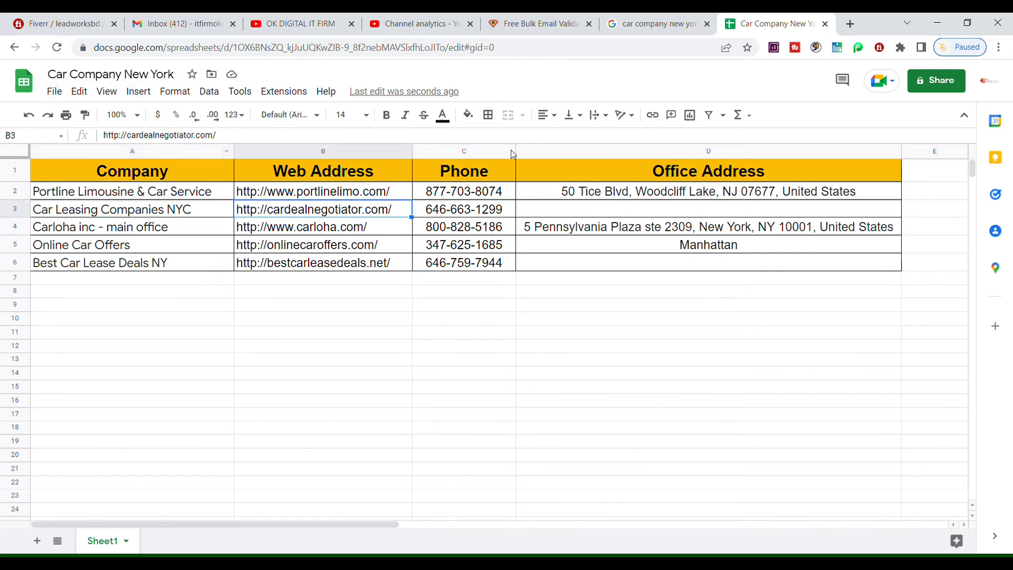
Switch to the Google search, examine the "new york" and "car company" parts of the query, and return to the spreadsheet
key("ctrl+shift+Tab")
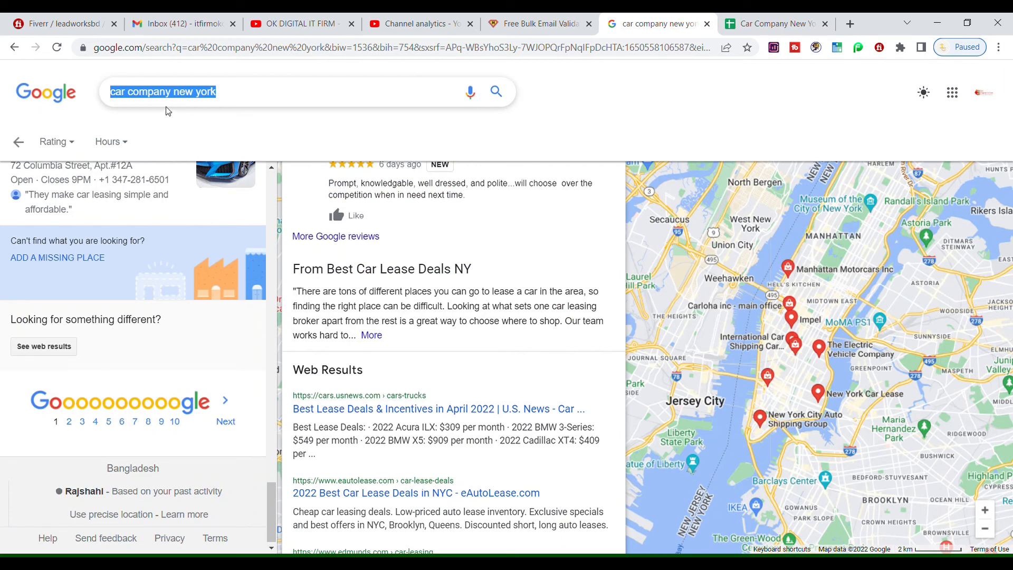
left_click(175, 93)
left_click_drag(179, 96, 228, 98)
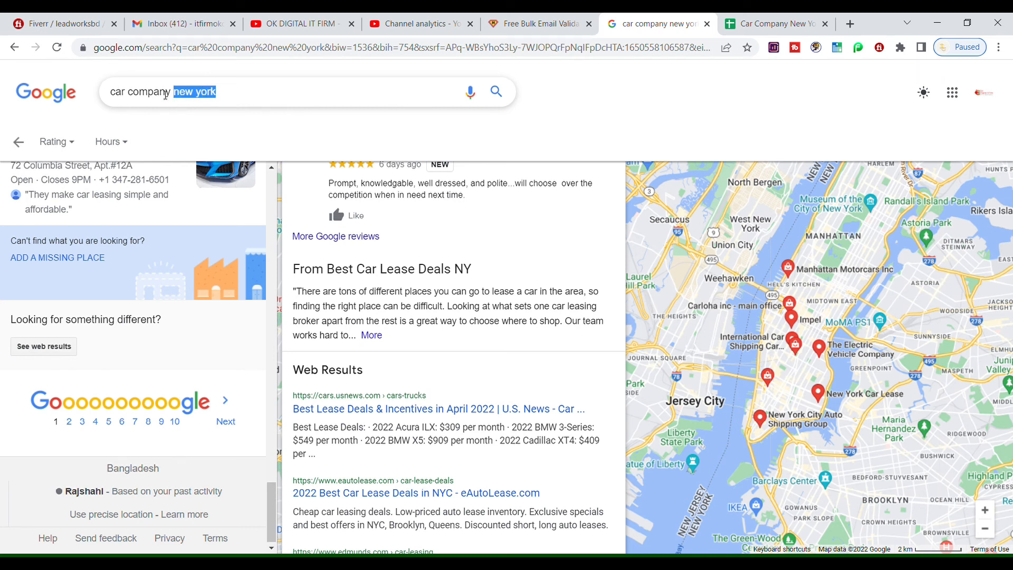
left_click(115, 100)
left_click_drag(118, 96, 181, 101)
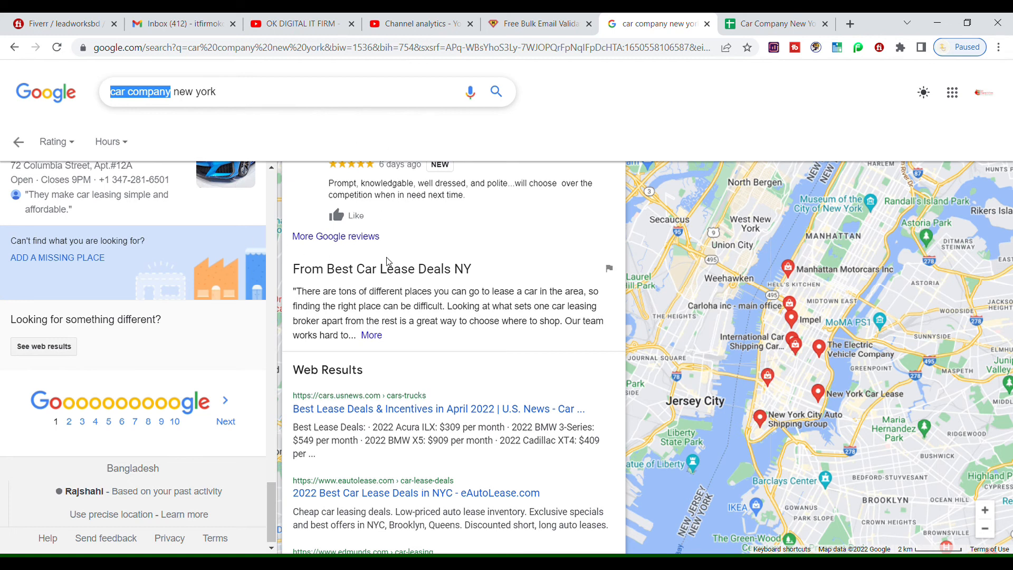
left_click(763, 24)
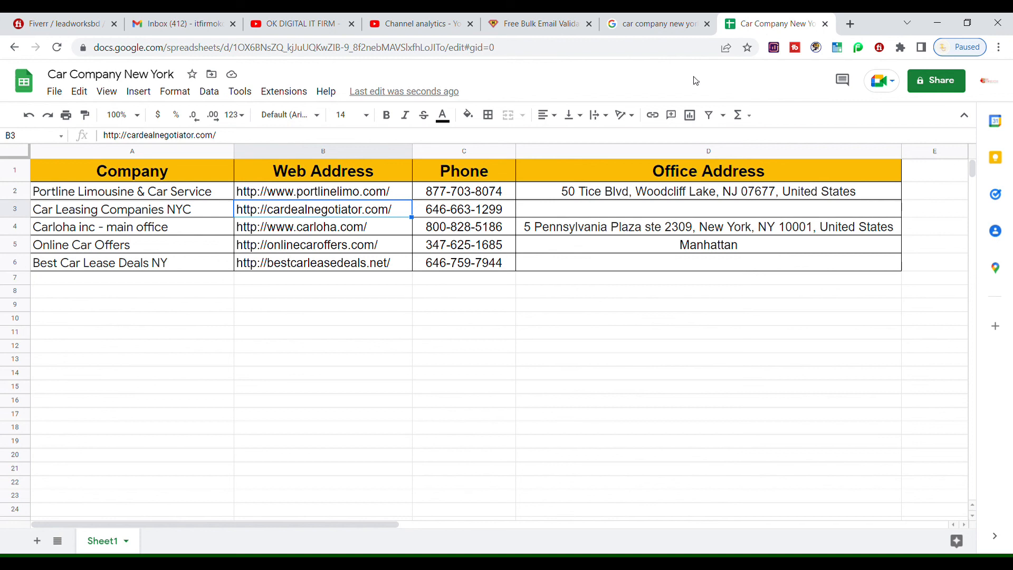